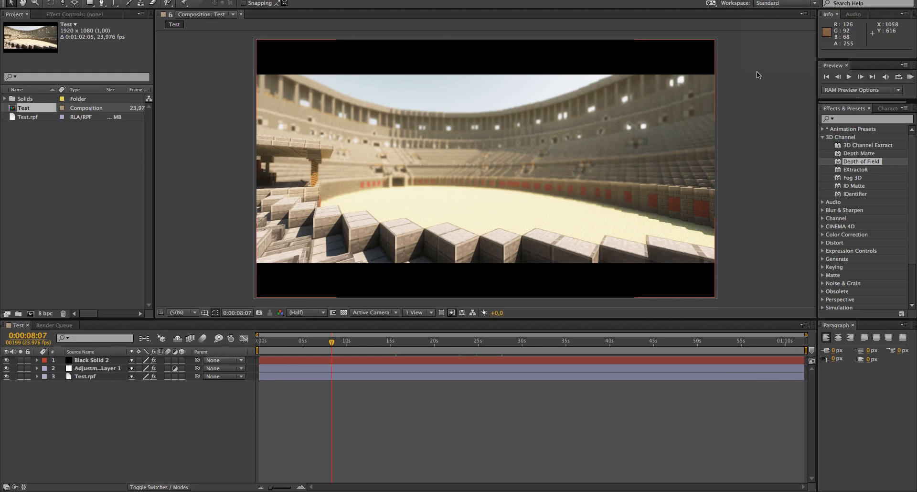
# Switch to Minecraft and resume the game to view the colosseum arena.
pyautogui.click(763, 47)
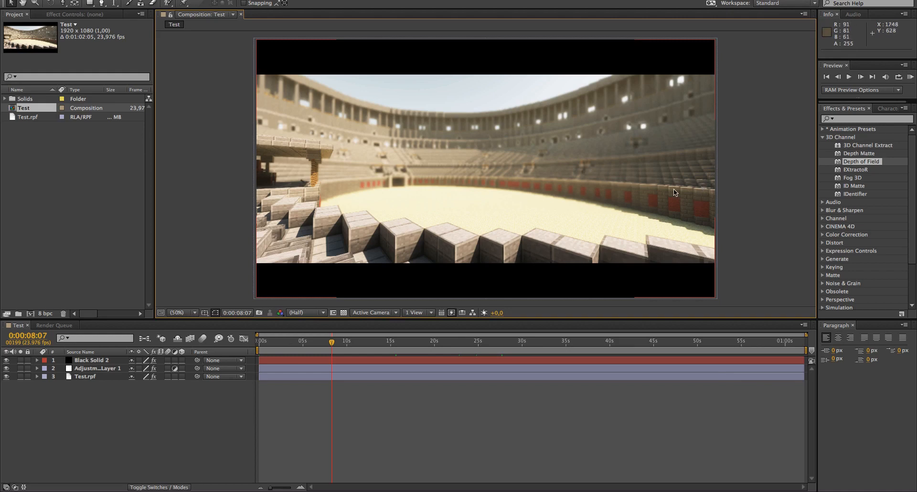
pyautogui.hotkey('ctrl', 'Up')
pyautogui.click(417, 23)
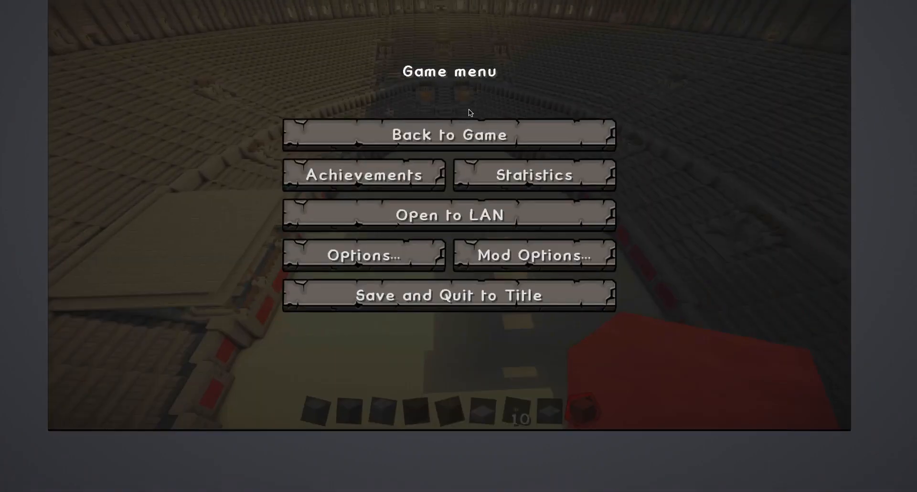
pyautogui.click(469, 135)
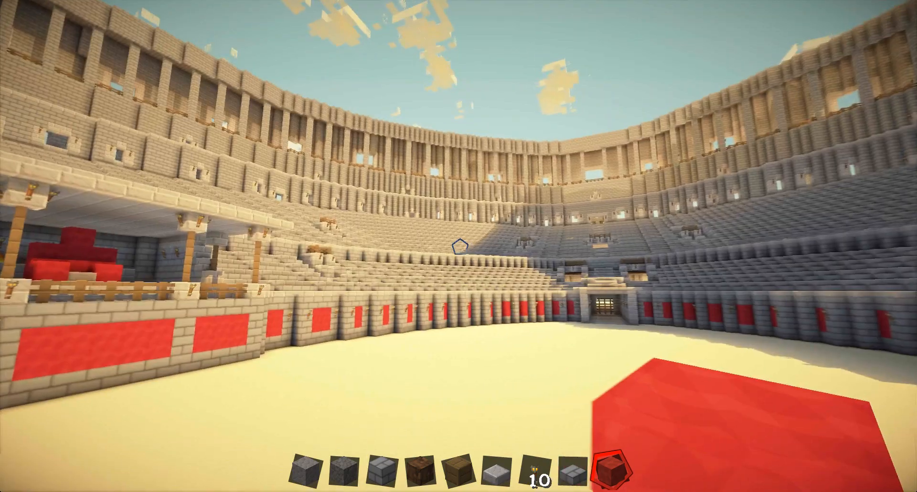
# Leave the game, switch to Mineways and select a rectangular area around the colosseum.
pyautogui.press('Escape')
pyautogui.click(592, 342)
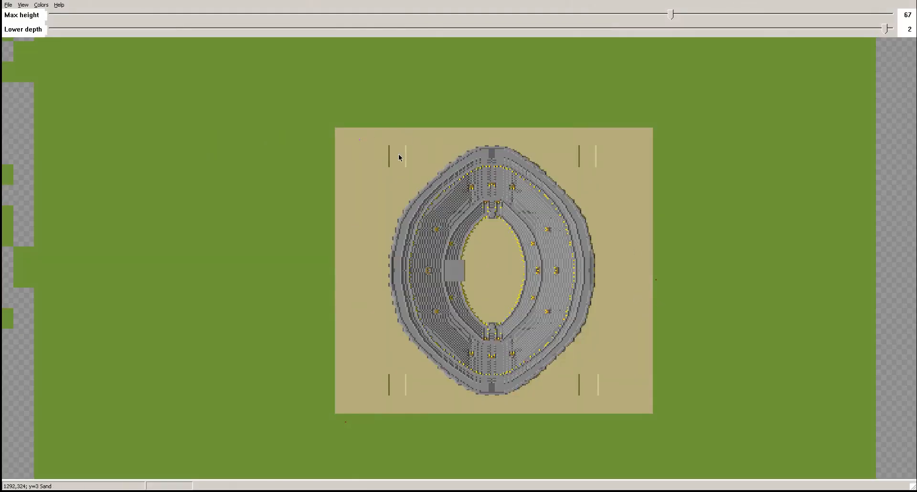
pyautogui.moveTo(376, 143); pyautogui.dragTo(615, 398)
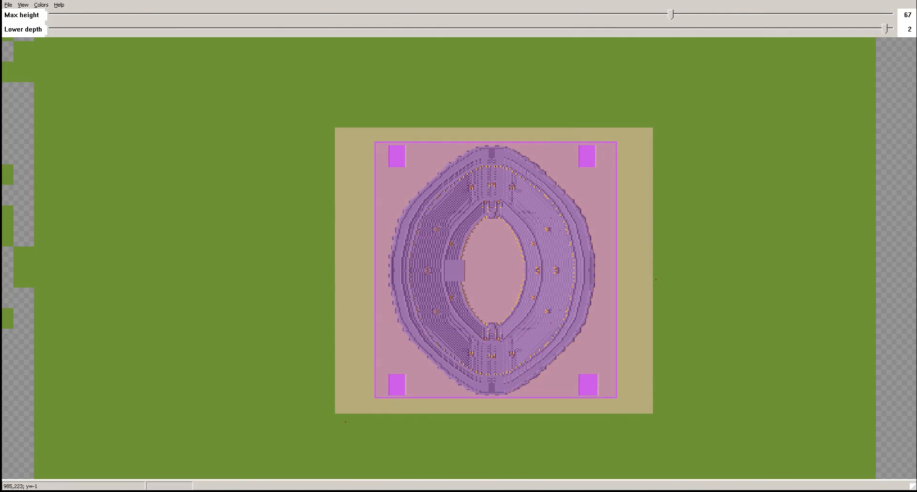
# Open the Pointblank's Colosseum world from the minecraft saves folder inside Library's Application Support.
pyautogui.click(8, 5)
pyautogui.click(24, 23)
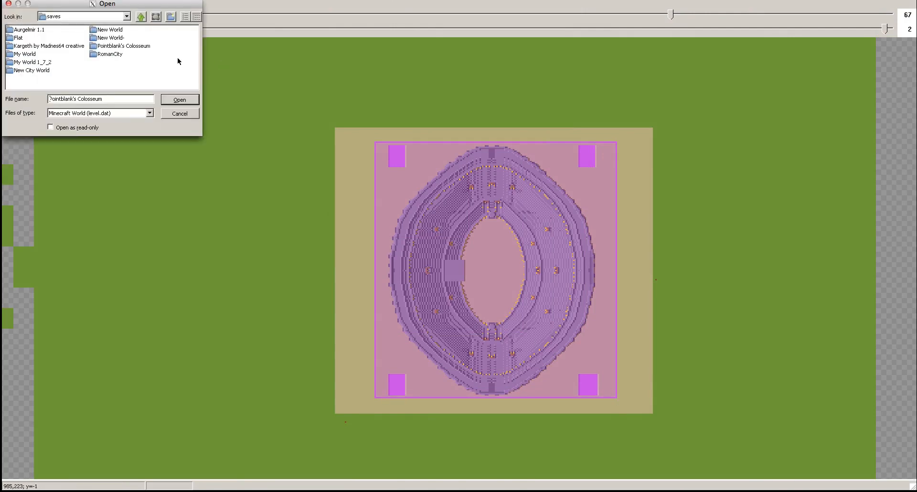
pyautogui.click(126, 16)
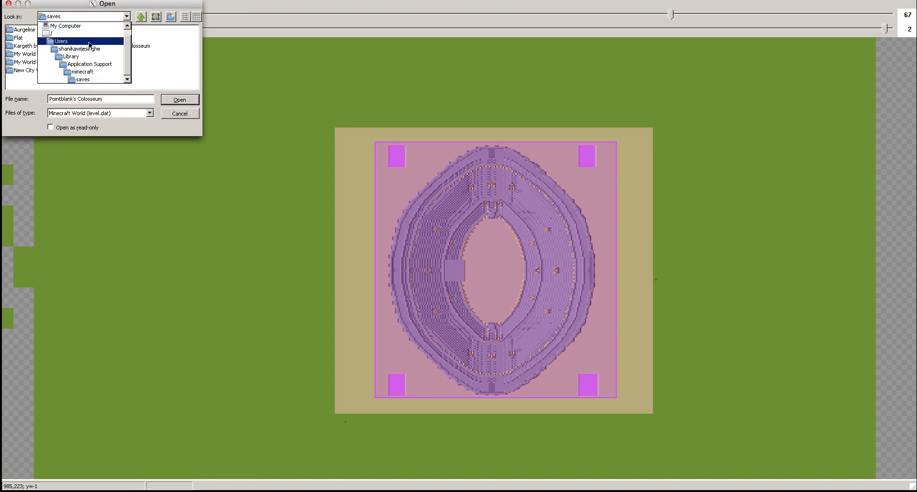
pyautogui.click(36, 66)
pyautogui.doubleClick(18, 71)
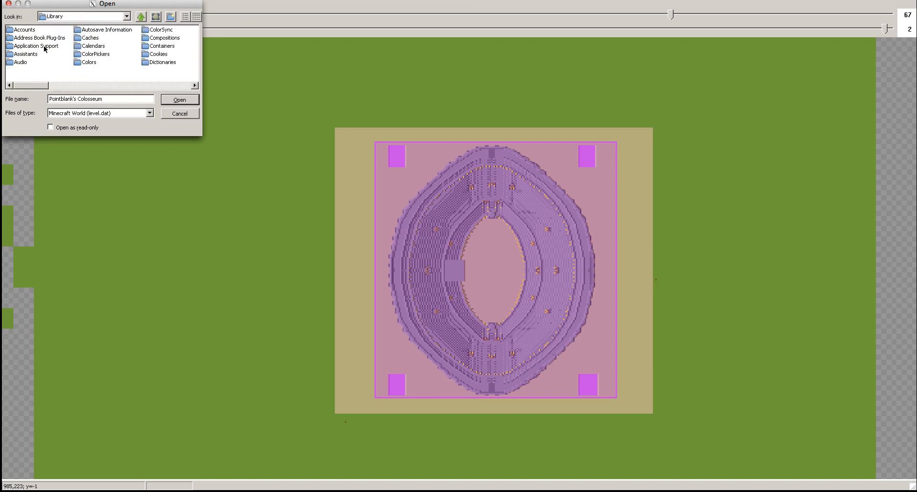
pyautogui.doubleClick(29, 46)
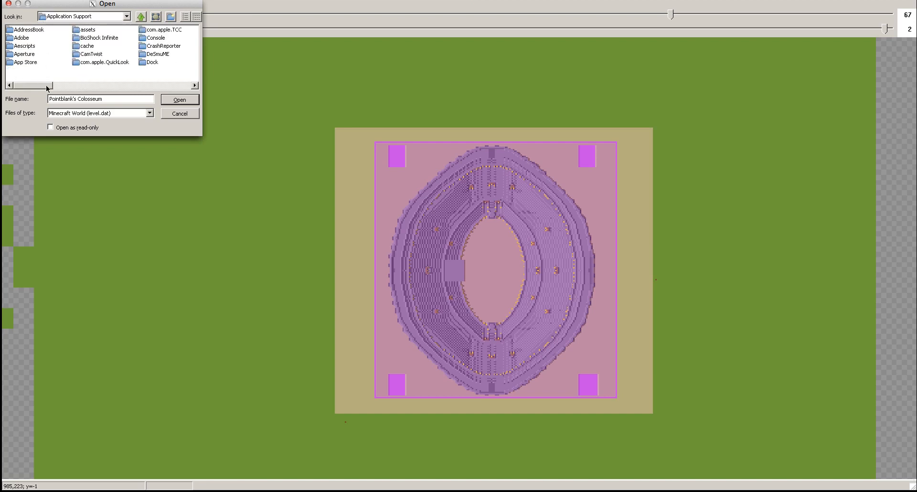
pyautogui.moveTo(46, 88); pyautogui.dragTo(148, 87)
pyautogui.doubleClick(16, 29)
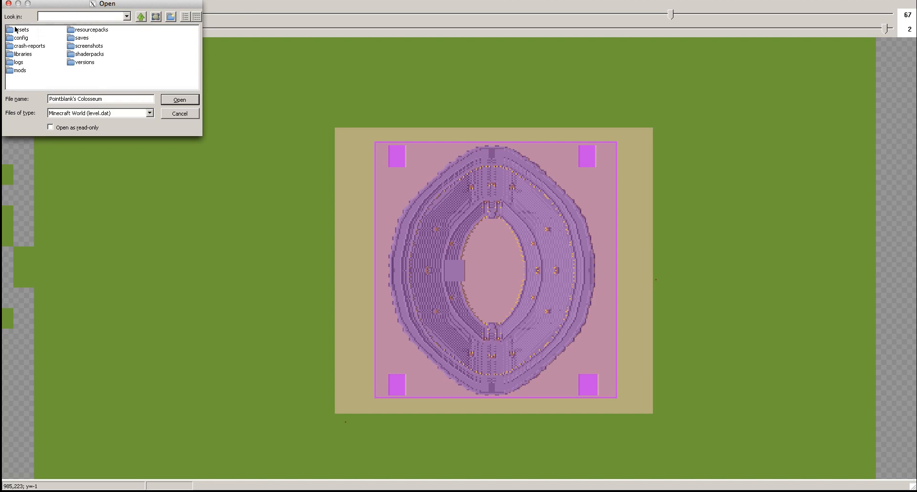
pyautogui.doubleClick(81, 39)
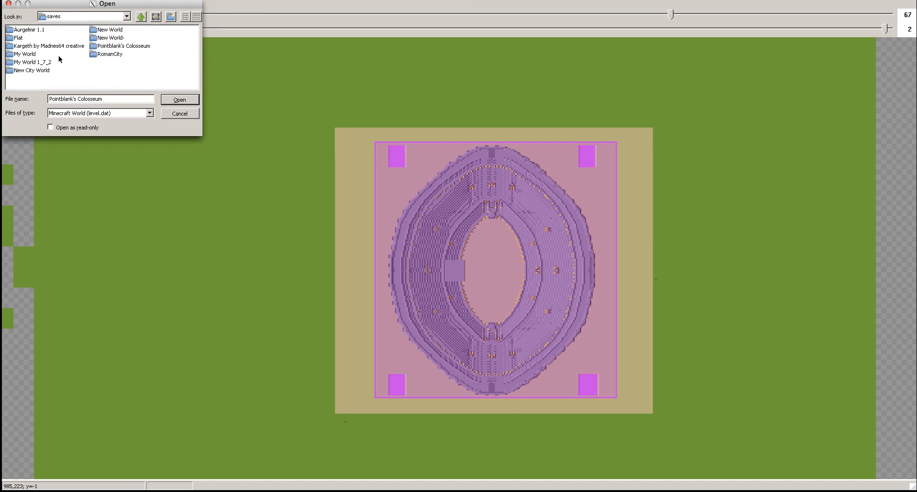
pyautogui.doubleClick(101, 47)
pyautogui.doubleClick(73, 28)
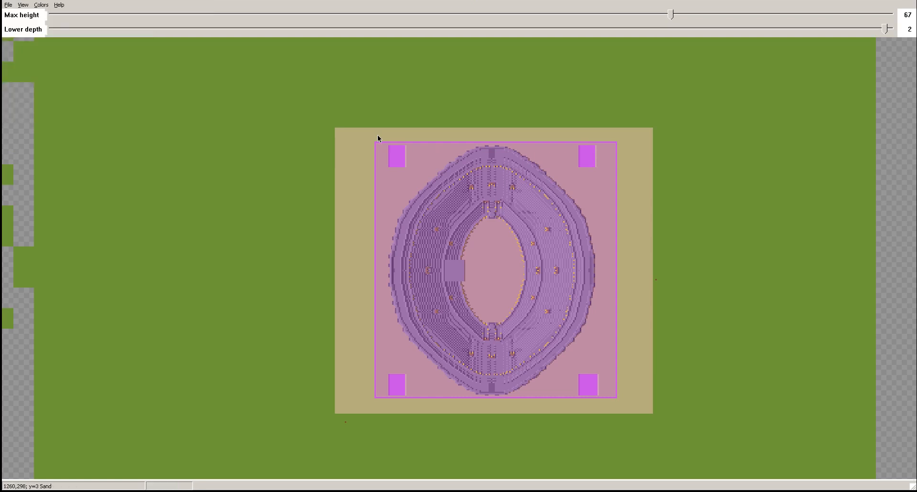
# Reselect the colosseum on the map more tightly, from about X 1265 to 1430 and Z 300 to 502.
pyautogui.moveTo(372, 133); pyautogui.dragTo(634, 397)
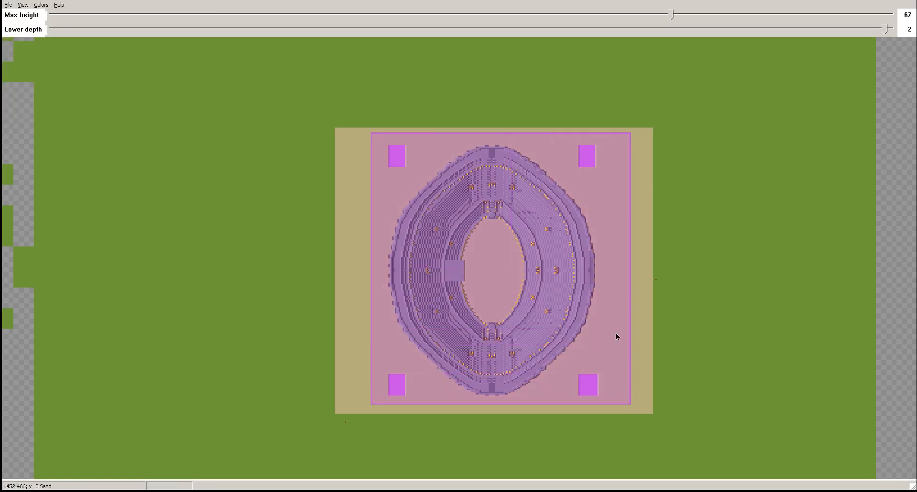
pyautogui.click(601, 153)
pyautogui.moveTo(597, 139); pyautogui.dragTo(385, 398)
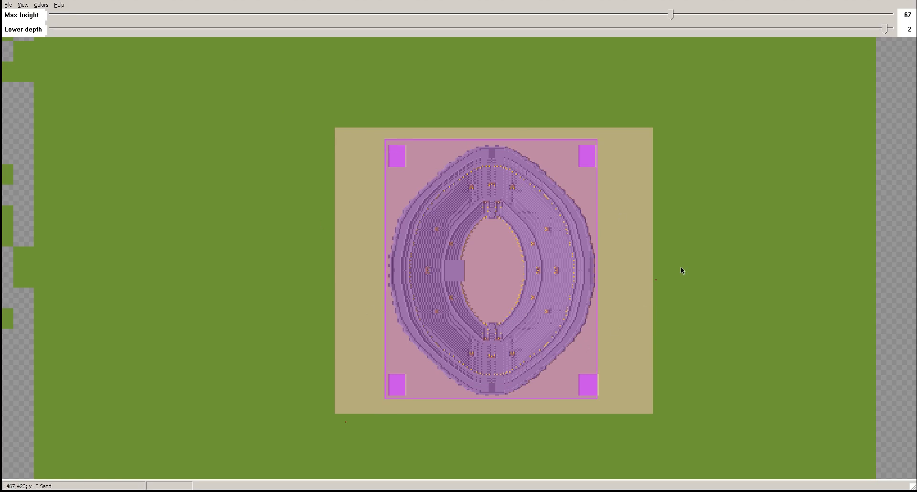
# Set terrainBase.png from the MinewaysMac folder as the terrain file.
pyautogui.click(8, 5)
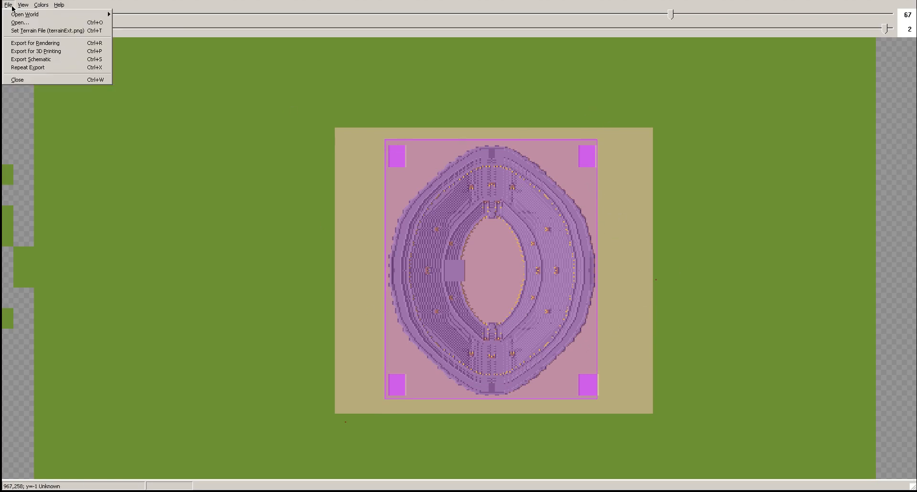
pyautogui.click(30, 32)
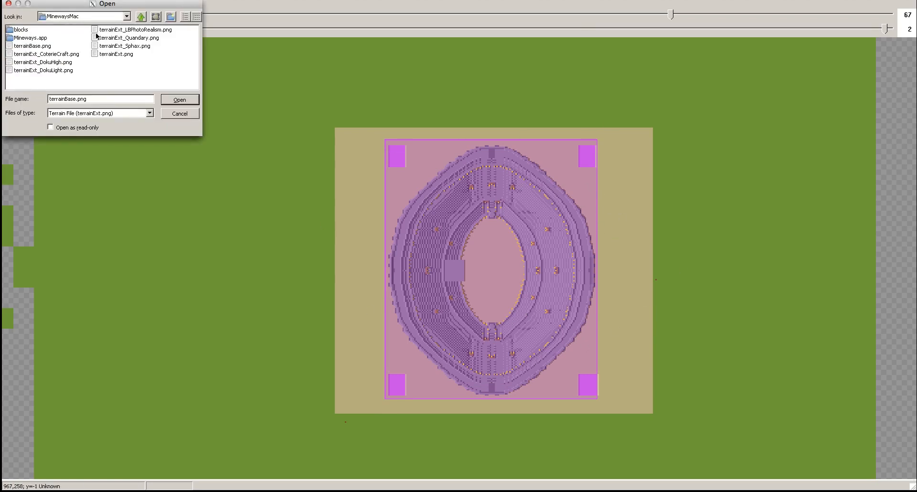
pyautogui.click(44, 46)
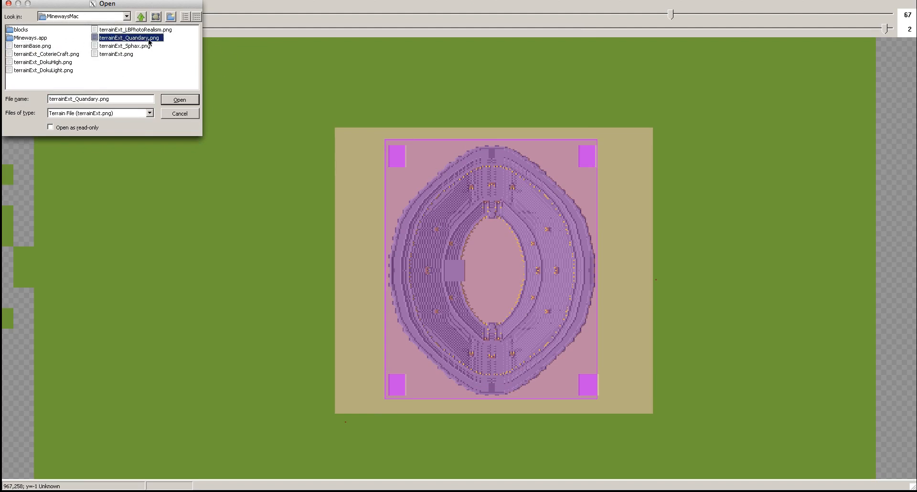
pyautogui.click(116, 54)
pyautogui.click(34, 46)
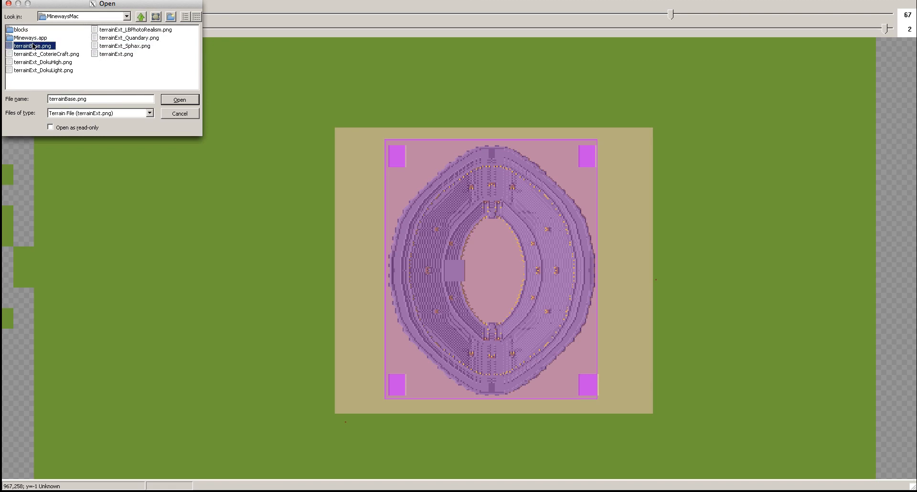
pyautogui.click(41, 54)
pyautogui.doubleClick(33, 45)
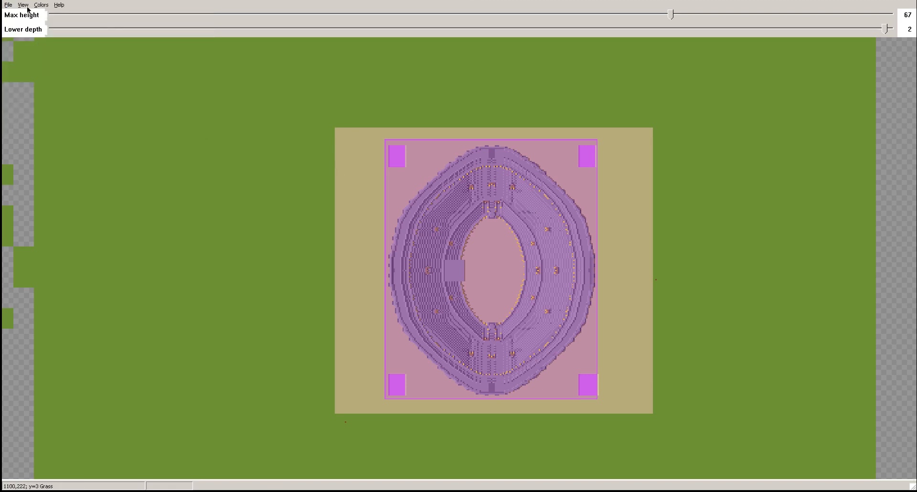
# Save the selection for rendering as an absolute Wavefront OBJ named Colosseum in a new Desktop folder named Colosseum.
pyautogui.click(8, 5)
pyautogui.click(42, 44)
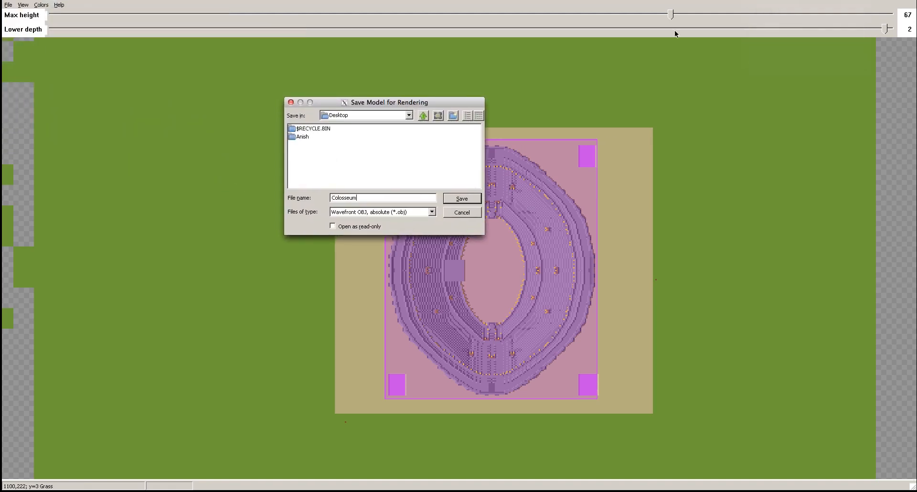
pyautogui.moveTo(366, 198); pyautogui.dragTo(271, 187)
pyautogui.click(317, 178)
pyautogui.click(452, 116)
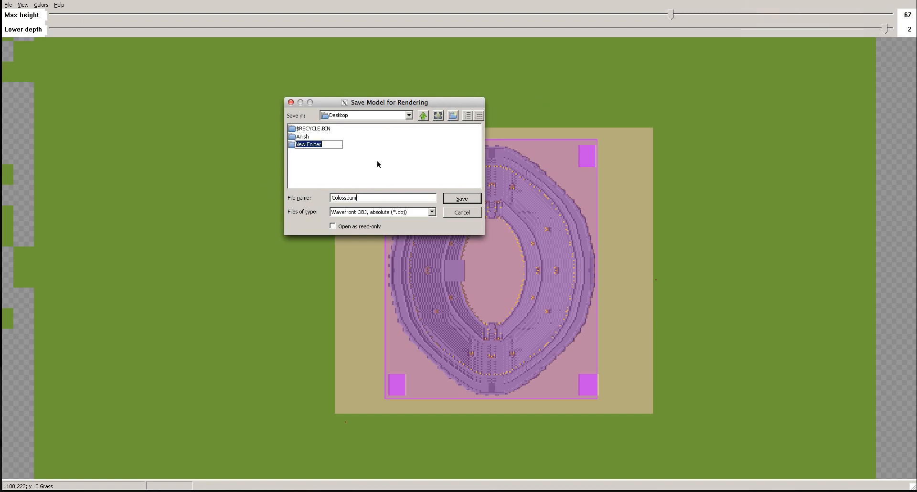
pyautogui.write('Colosseum')
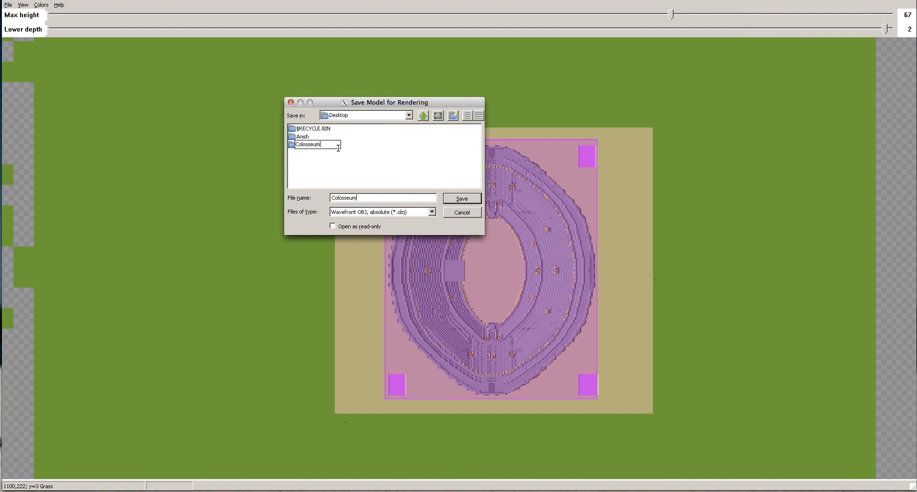
pyautogui.press('Return')
pyautogui.doubleClick(338, 148)
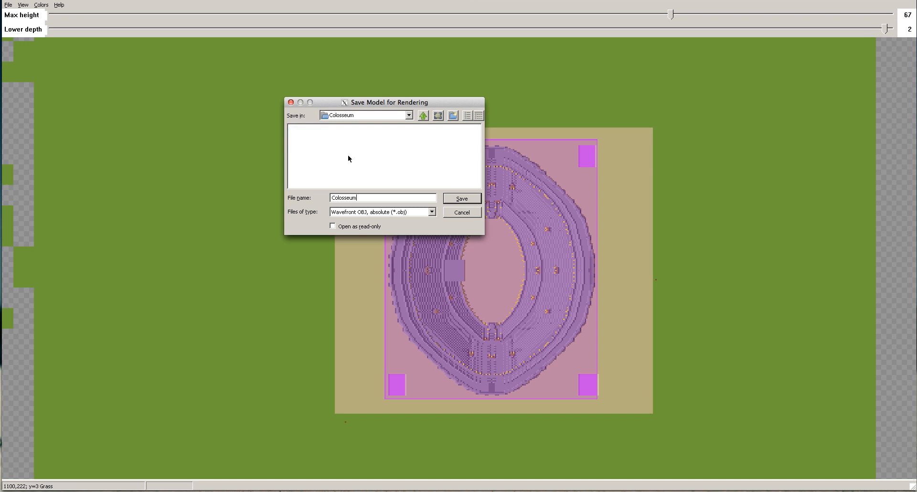
pyautogui.click(462, 198)
# Scale the model to make each block 100 mm high and run the export.
pyautogui.moveTo(107, 6); pyautogui.dragTo(405, 69)
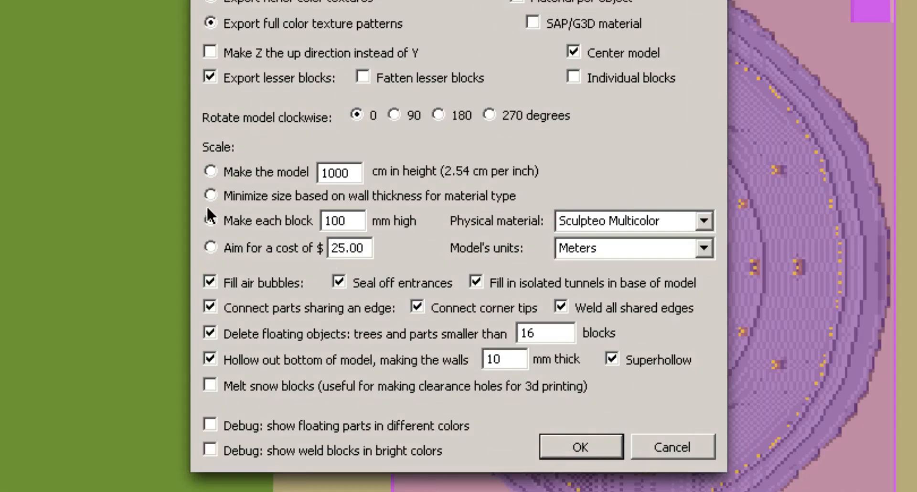
pyautogui.click(278, 232)
pyautogui.press('Tab')
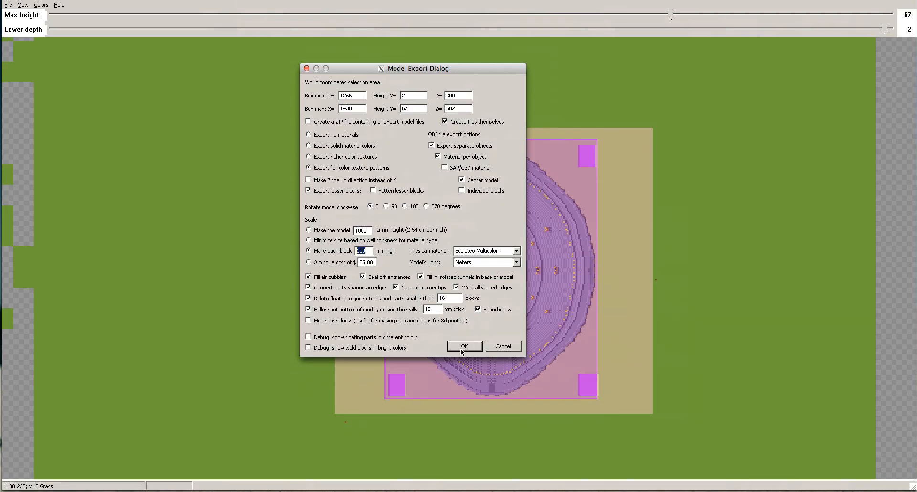
pyautogui.click(463, 346)
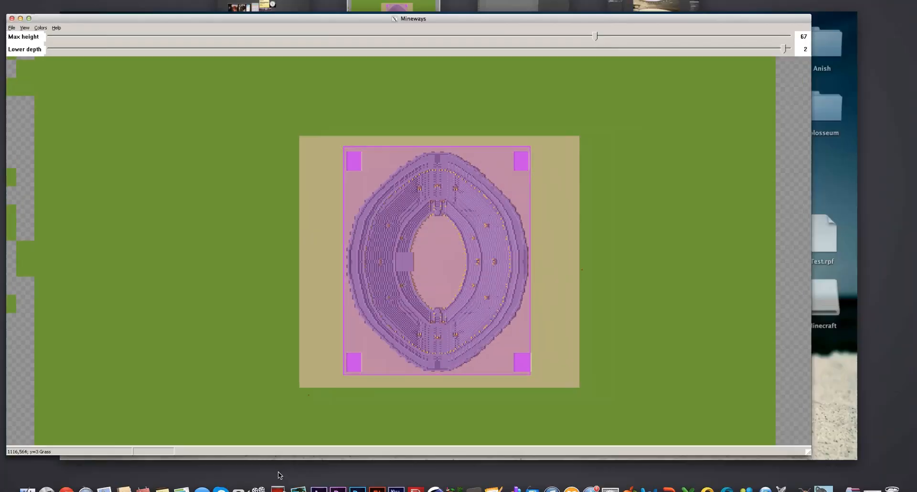
# Switch to Cinema 4D and open the Desktop's Colosseum folder in Finder.
pyautogui.hotkey('ctrl', 'Up')
pyautogui.click(545, 26)
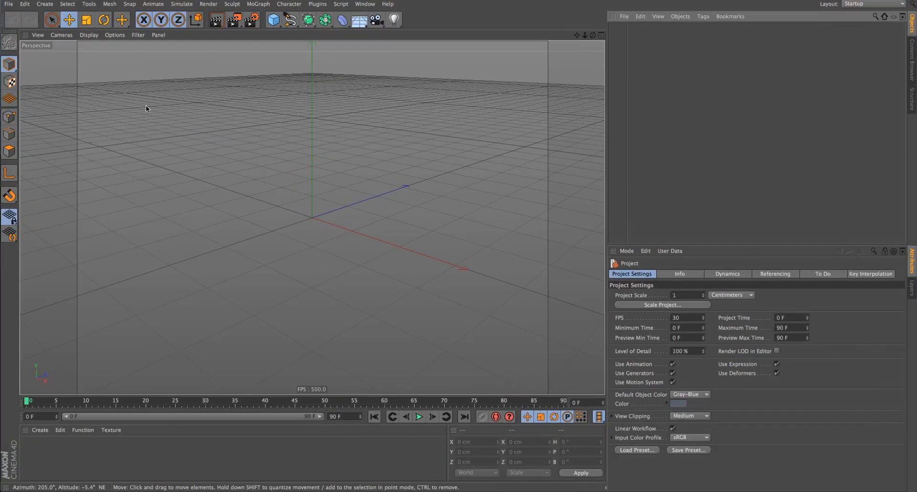
pyautogui.press('super+o')
pyautogui.click(432, 325)
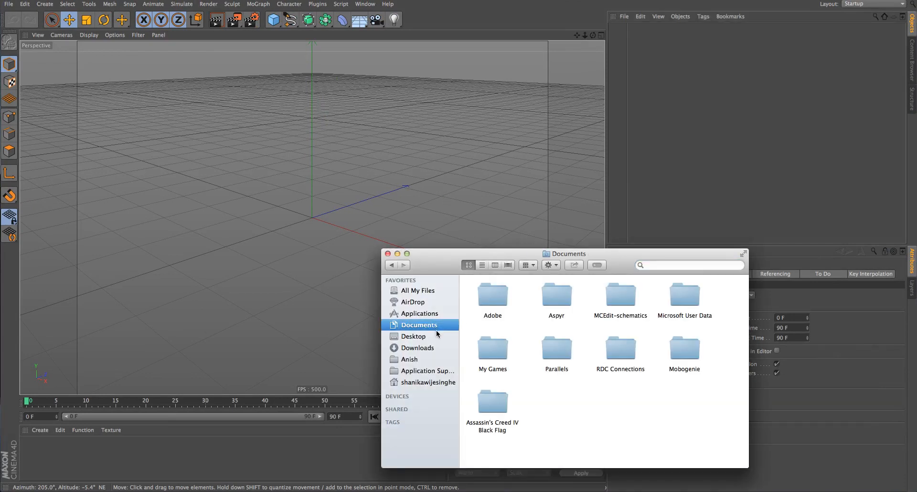
pyautogui.click(437, 335)
pyautogui.doubleClick(550, 294)
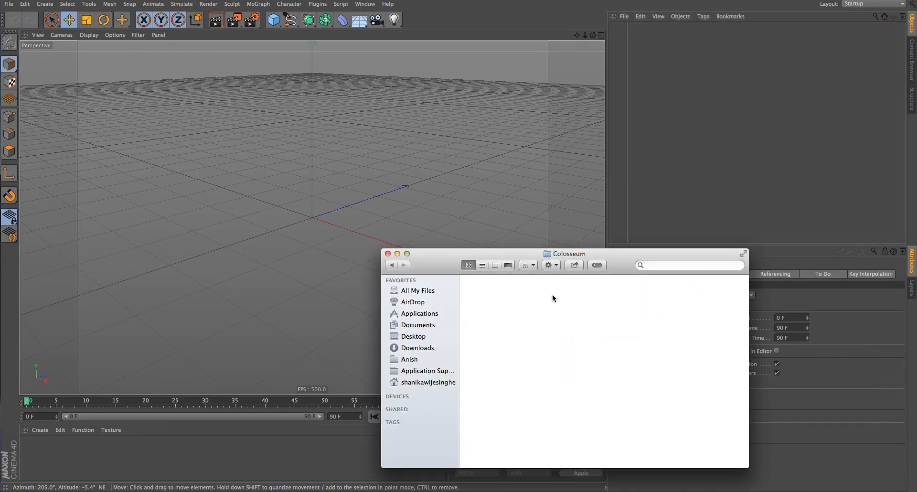
# Import Colosseum.obj into the scene with a scale of 1000 centimeters, importing normals and optimizing unused points.
pyautogui.moveTo(494, 351); pyautogui.dragTo(327, 245)
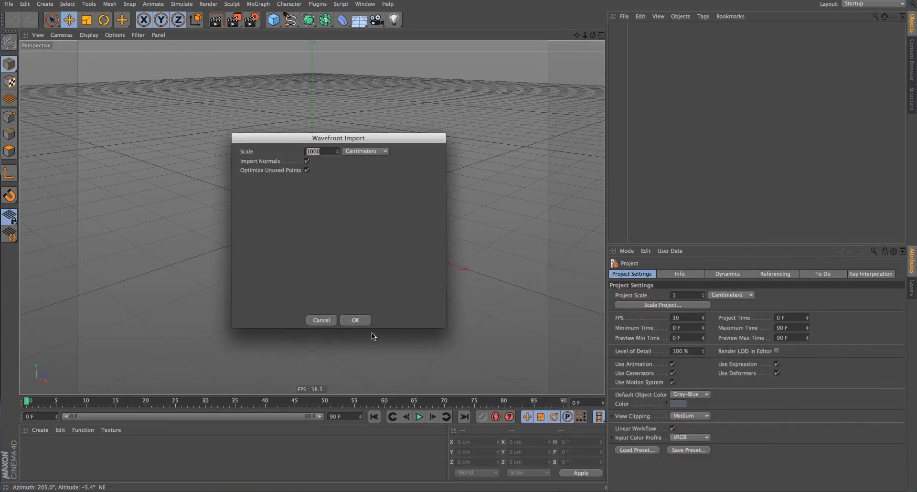
pyautogui.click(386, 303)
pyautogui.click(362, 321)
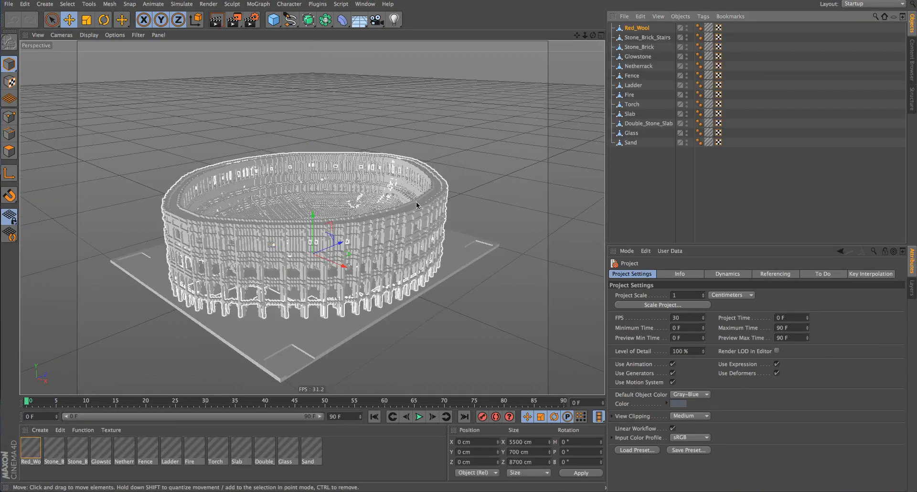
# Load Colosseum-RGB.png as the color texture of all materials and set its sampling to None.
pyautogui.keyDown('alt'); pyautogui.moveTo(417, 205); pyautogui.dragTo(309, 259); pyautogui.keyUp('alt')
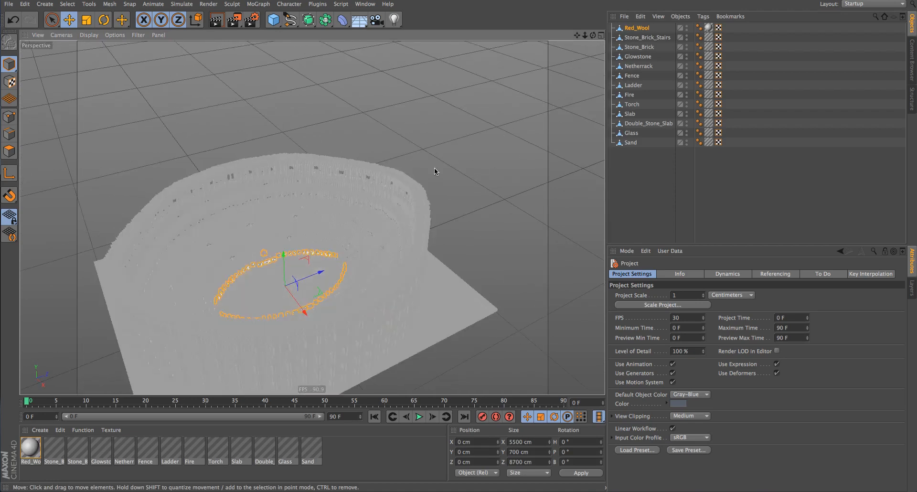
pyautogui.click(312, 449)
pyautogui.doubleClick(312, 449)
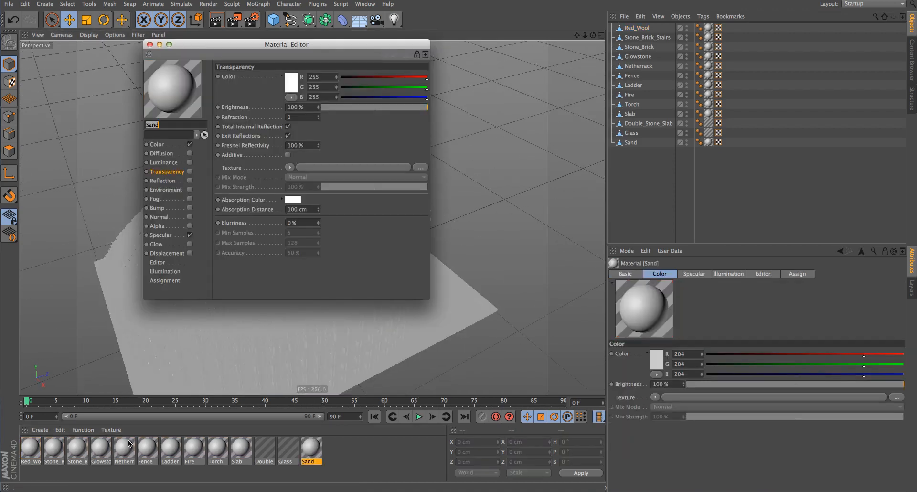
pyautogui.hotkey('ctrl', 'a')
pyautogui.click(385, 120)
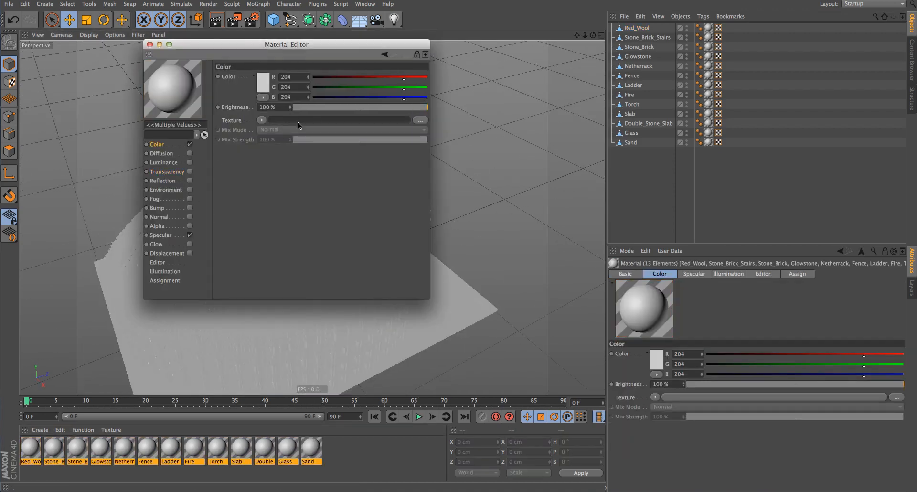
pyautogui.doubleClick(414, 101)
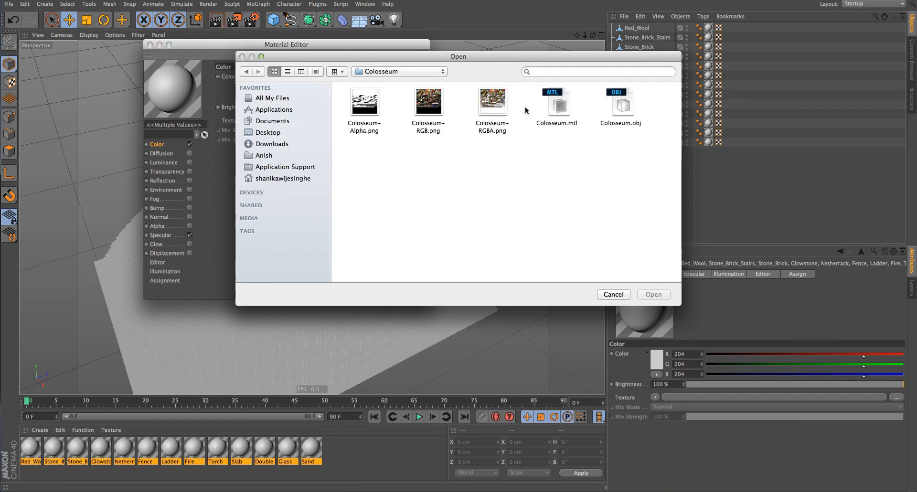
pyautogui.doubleClick(442, 110)
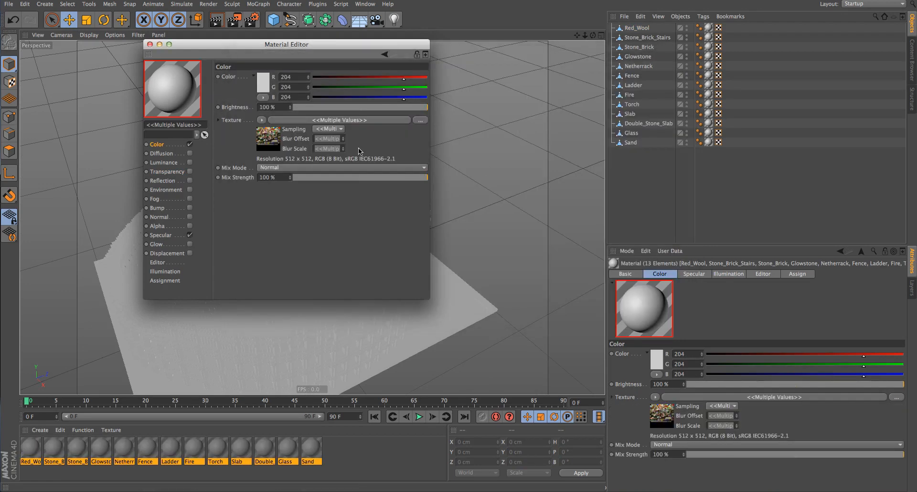
pyautogui.click(334, 129)
pyautogui.click(354, 147)
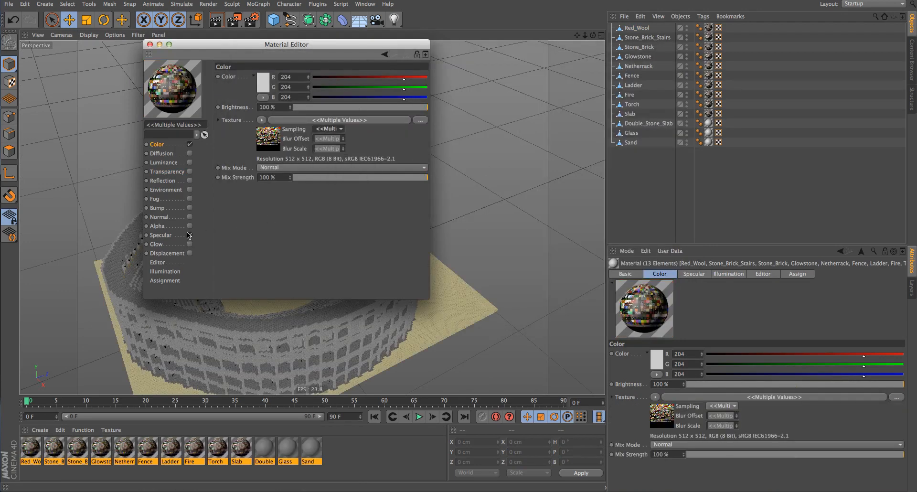
# Disable Specular on all materials, and enable Alpha with Colosseum-Alpha.png as its texture and sampling set to None.
pyautogui.click(190, 234)
pyautogui.click(310, 449)
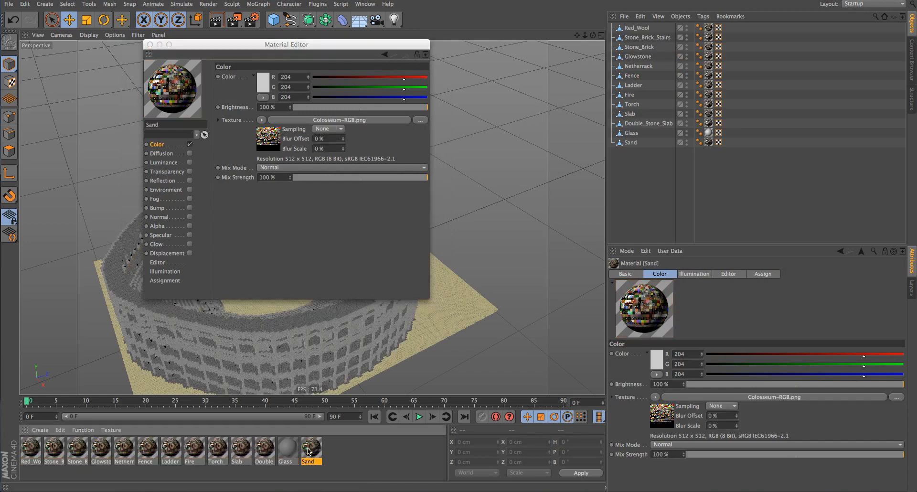
pyautogui.keyDown('shift'); pyautogui.click(36, 451); pyautogui.keyUp('shift')
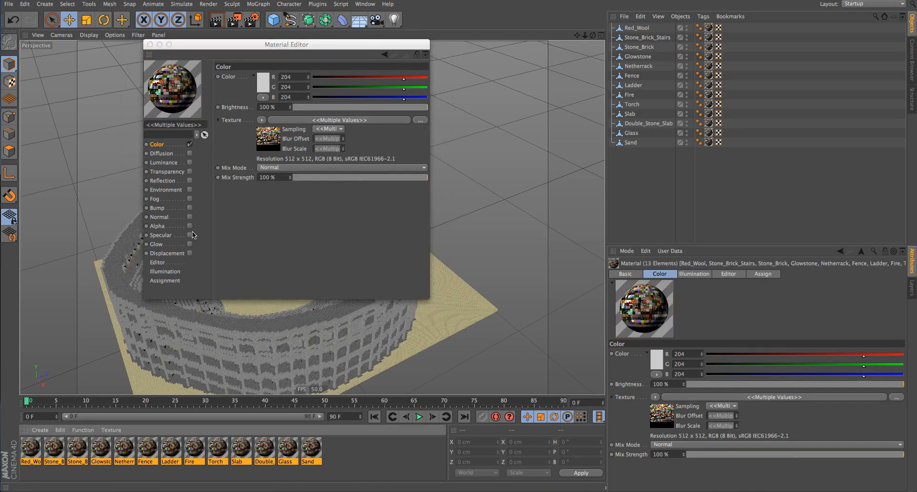
pyautogui.click(189, 226)
pyautogui.click(302, 135)
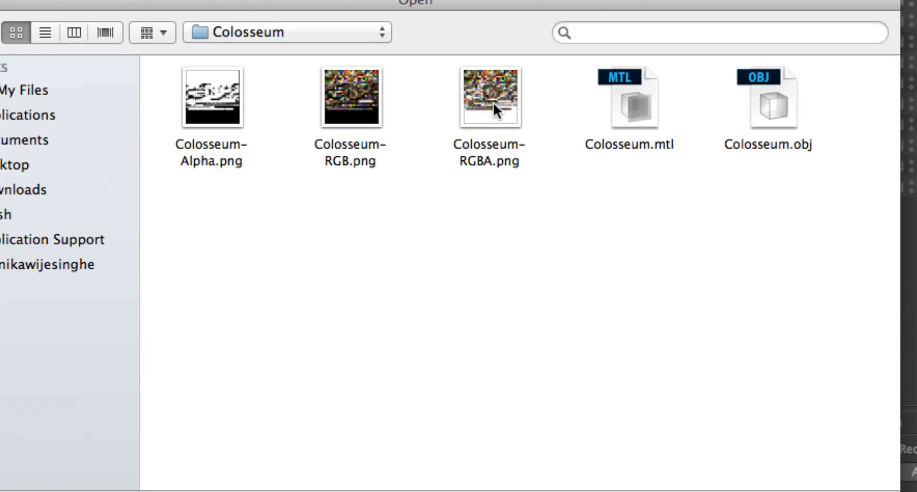
pyautogui.doubleClick(494, 106)
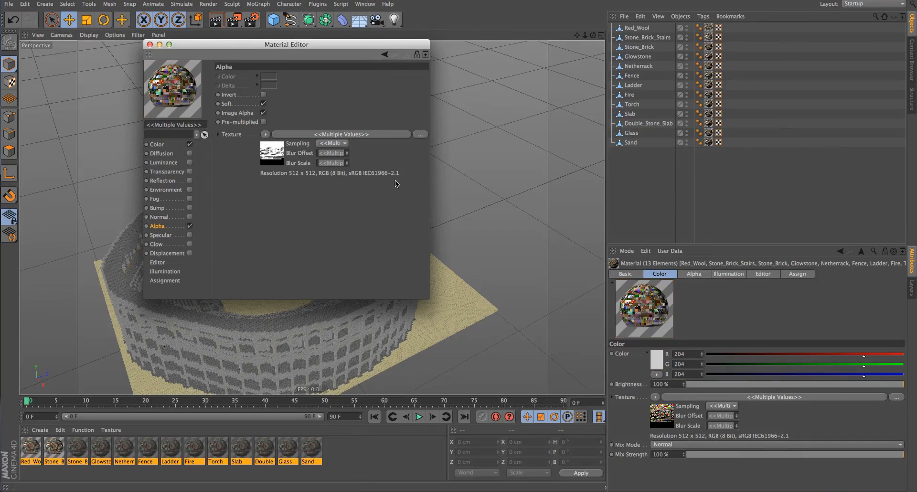
pyautogui.click(334, 143)
pyautogui.click(350, 168)
pyautogui.click(331, 141)
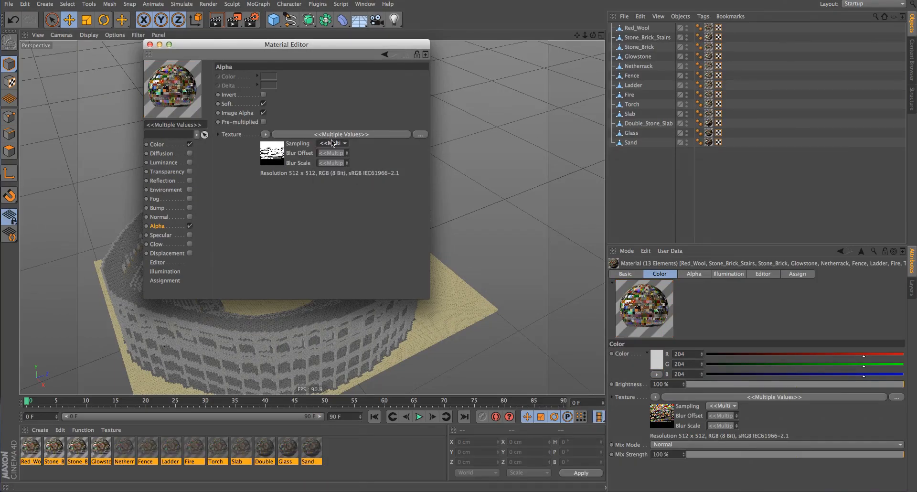
pyautogui.click(342, 166)
# Set the editor texture preview size of all materials to 512x512 and close the material editor.
pyautogui.scroll(10, 317, 346)
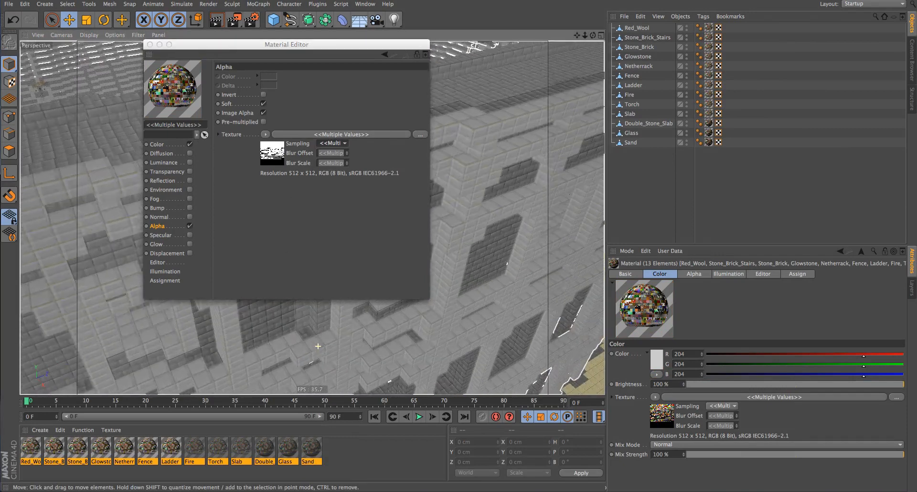
pyautogui.scroll(2, 318, 346)
pyautogui.keyDown('alt'); pyautogui.moveTo(318, 345); pyautogui.dragTo(215, 286); pyautogui.keyUp('alt')
pyautogui.scroll(8, 576, 344)
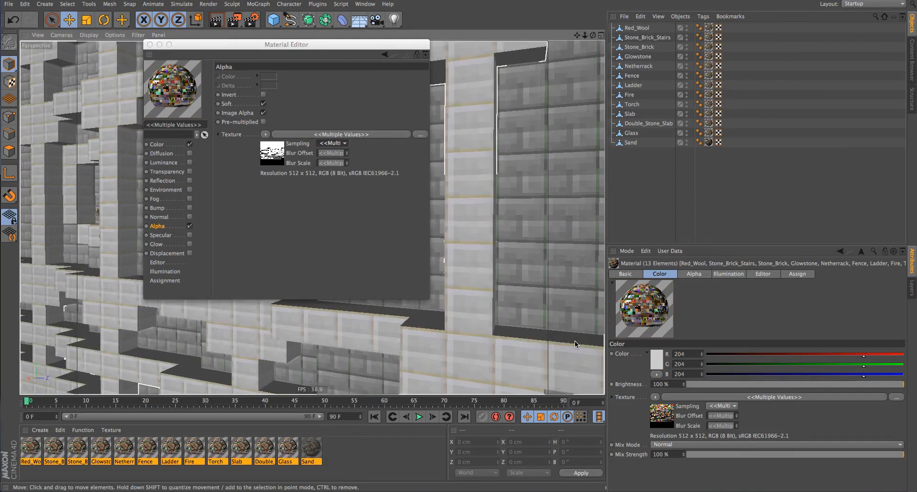
pyautogui.scroll(3, 575, 343)
pyautogui.click(165, 271)
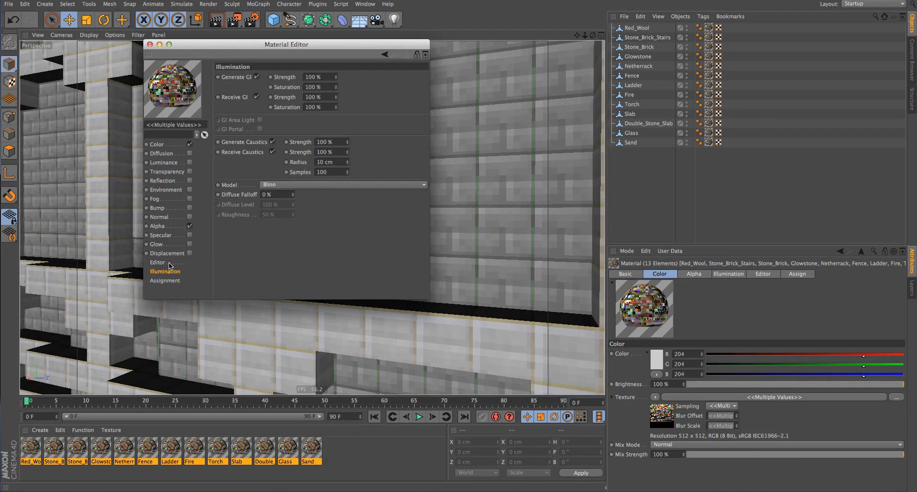
pyautogui.click(169, 263)
pyautogui.click(323, 88)
pyautogui.click(324, 144)
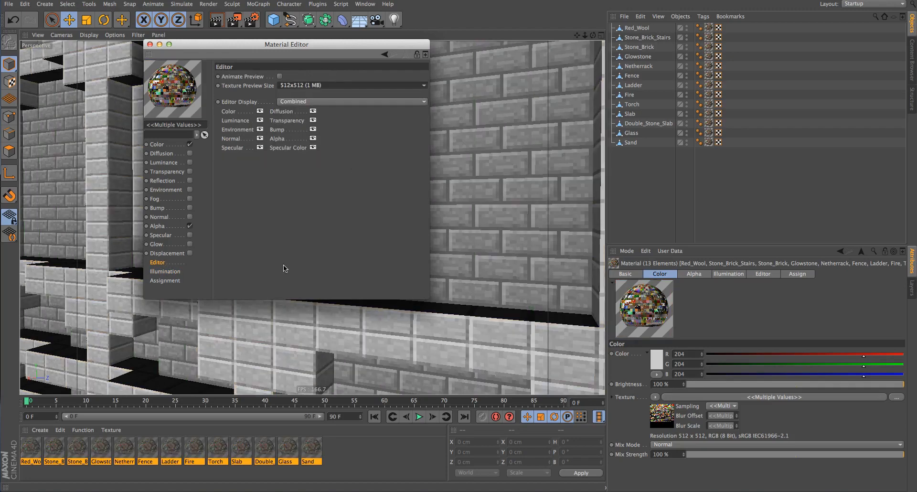
pyautogui.click(150, 44)
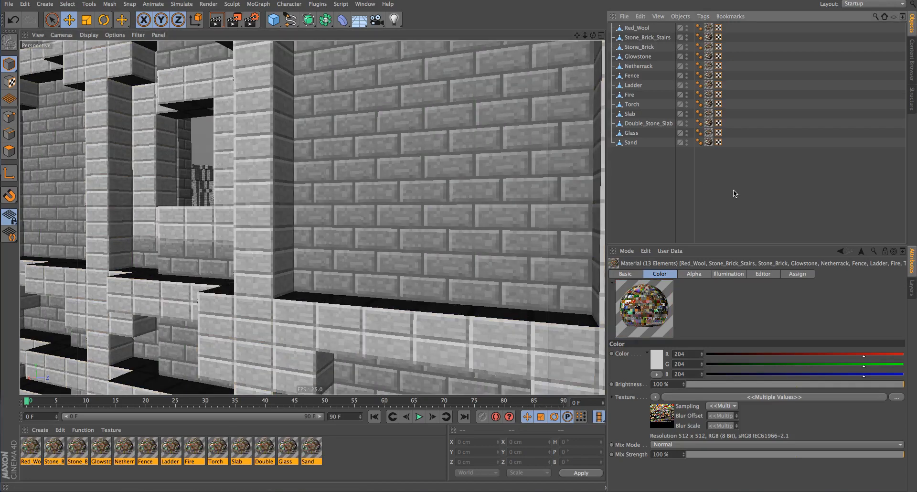
# Remove the duplicate materials until only a single shared one remains for all objects.
pyautogui.keyDown('alt'); pyautogui.moveTo(472, 203); pyautogui.dragTo(283, 304, button='middle'); pyautogui.keyUp('alt')
pyautogui.keyDown('alt'); pyautogui.moveTo(356, 263); pyautogui.dragTo(455, 279); pyautogui.keyUp('alt')
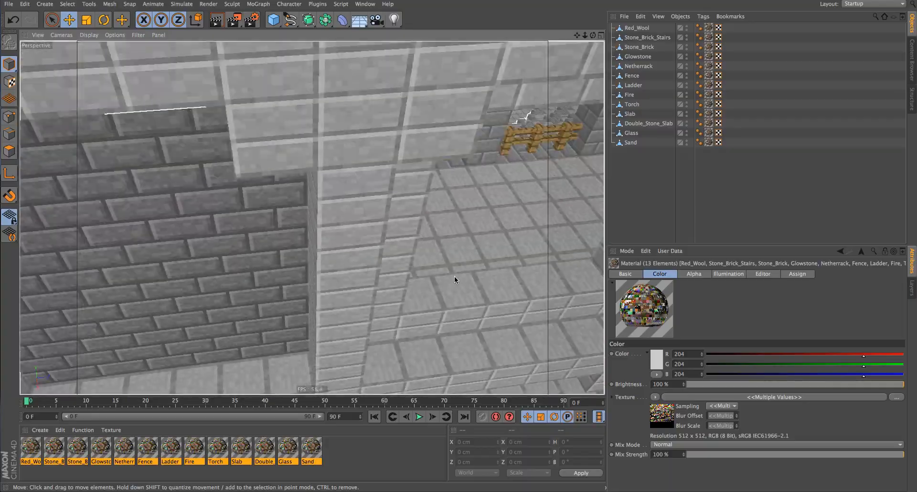
pyautogui.keyDown('alt'); pyautogui.moveTo(455, 279); pyautogui.dragTo(188, 220, button='right'); pyautogui.keyUp('alt')
pyautogui.keyDown('alt'); pyautogui.moveTo(189, 220); pyautogui.dragTo(118, 294); pyautogui.keyUp('alt')
pyautogui.keyDown('alt'); pyautogui.moveTo(118, 294); pyautogui.dragTo(333, 244, button='right'); pyautogui.keyUp('alt')
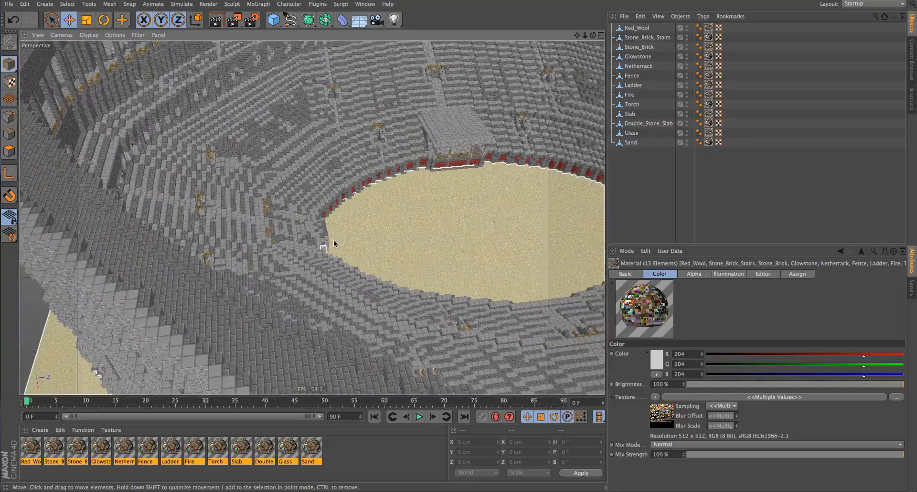
pyautogui.keyDown('alt'); pyautogui.moveTo(333, 243); pyautogui.dragTo(561, 243); pyautogui.keyUp('alt')
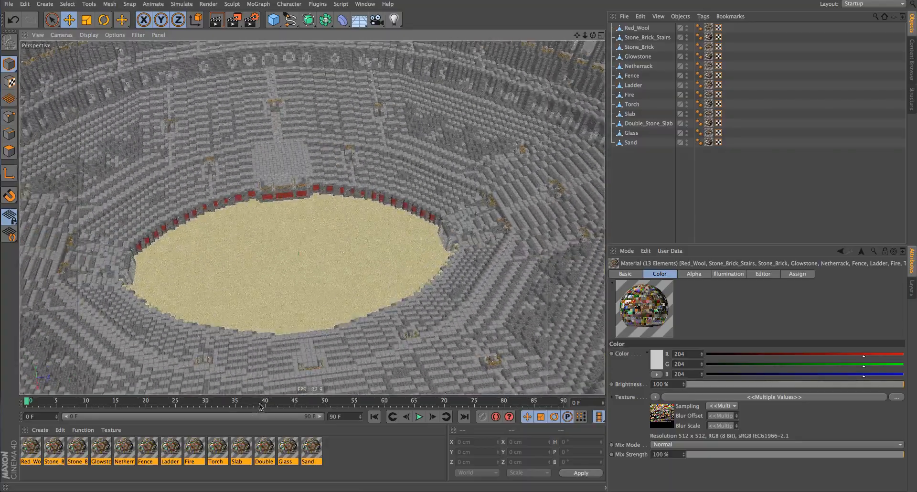
pyautogui.rightClick(314, 451)
pyautogui.click(365, 485)
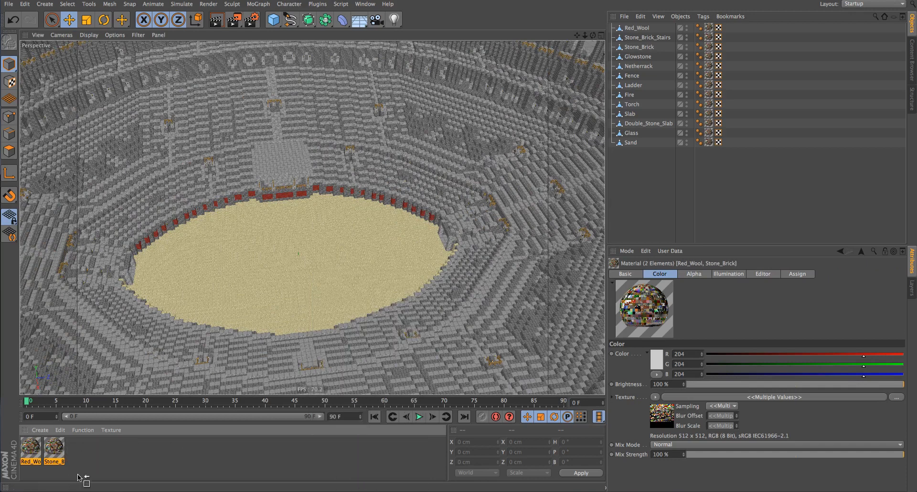
pyautogui.rightClick(63, 458)
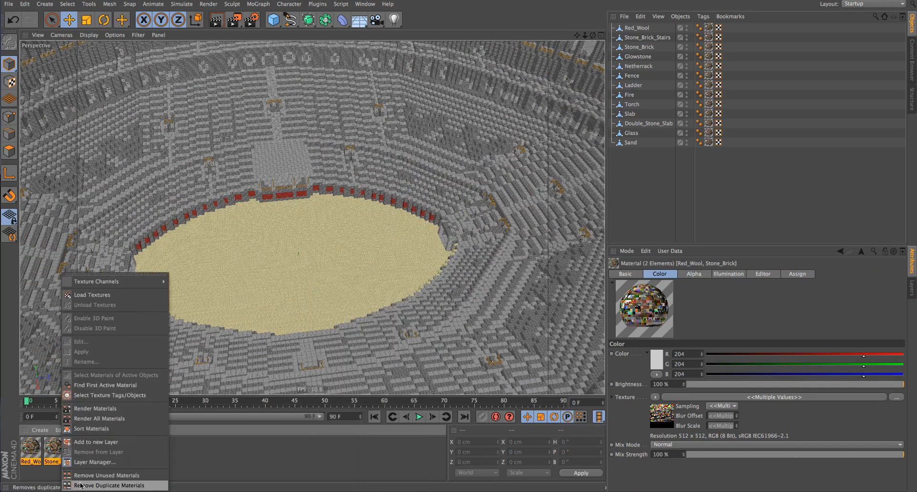
pyautogui.click(105, 485)
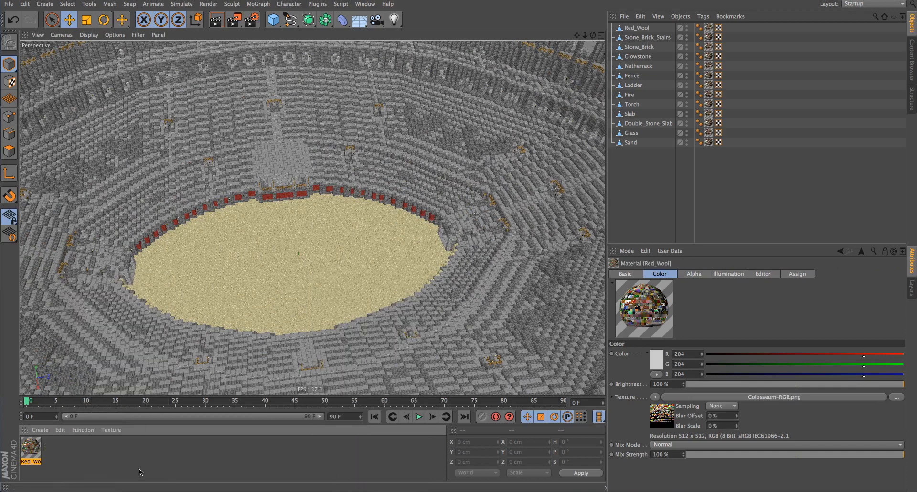
# Rename the remaining Red_Wool material to Material and switch its preview to a flat plane.
pyautogui.doubleClick(40, 452)
pyautogui.write('M')
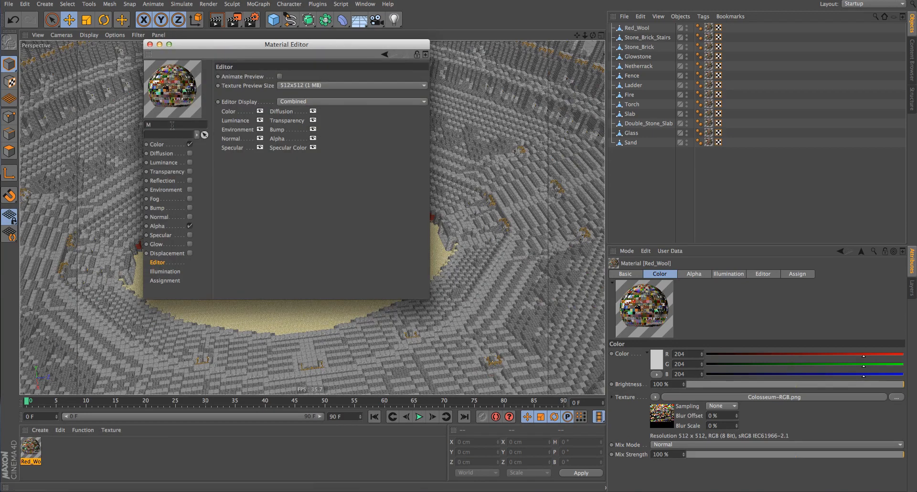
pyautogui.write('aterial')
pyautogui.press('Return')
pyautogui.rightClick(174, 71)
pyautogui.click(217, 213)
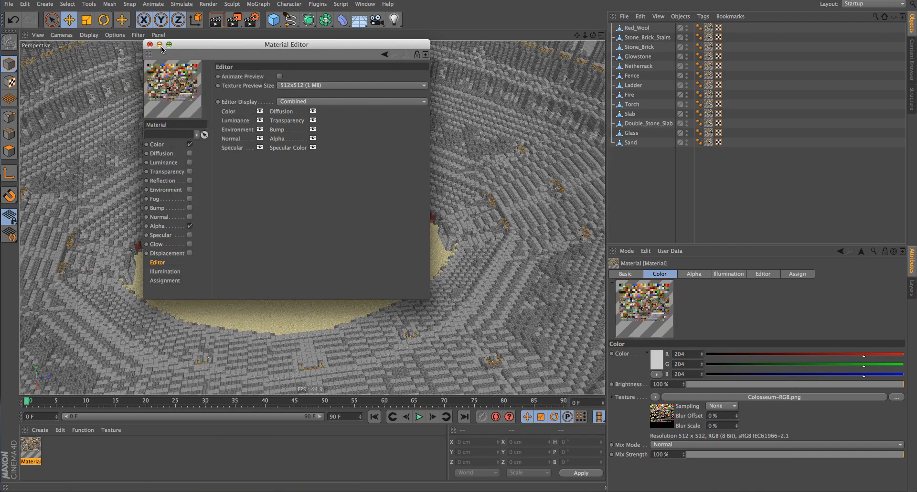
pyautogui.click(149, 44)
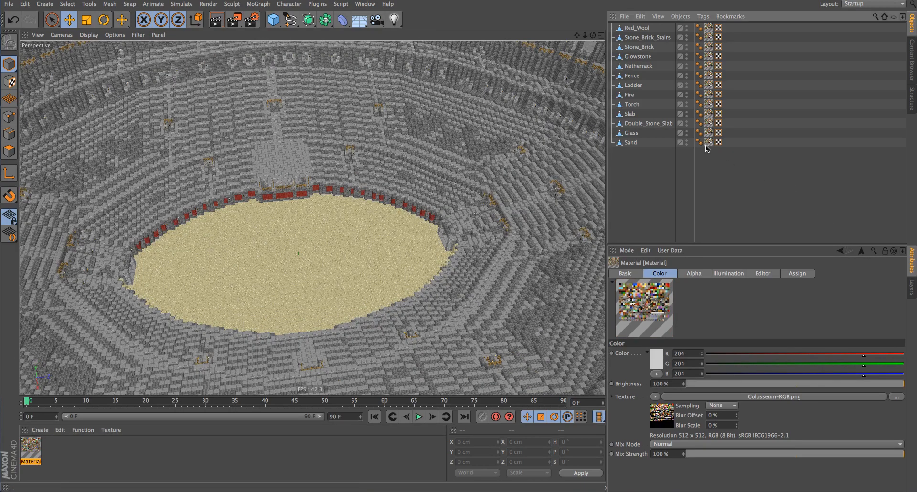
# Merge all objects from Red_Wool to Sand with Connect Objects + Delete, and undo the merge.
pyautogui.click(630, 142)
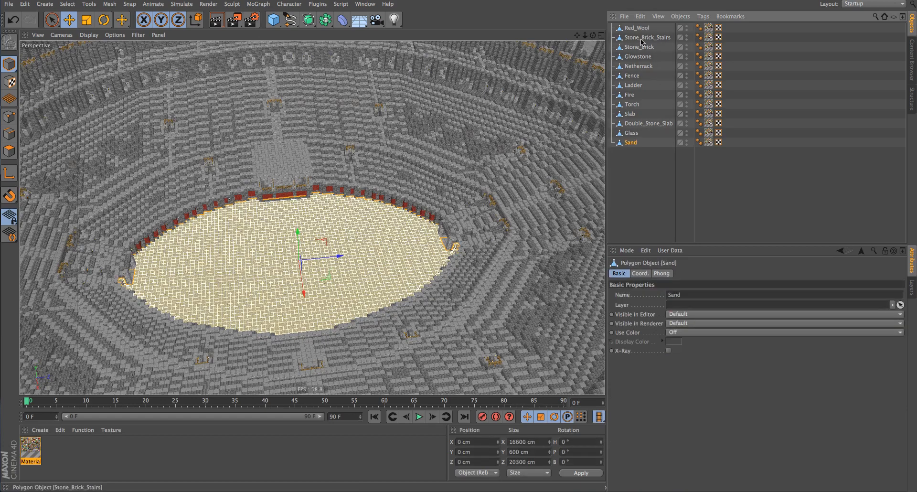
pyautogui.keyDown('shift'); pyautogui.click(640, 28); pyautogui.keyUp('shift')
pyautogui.rightClick(640, 29)
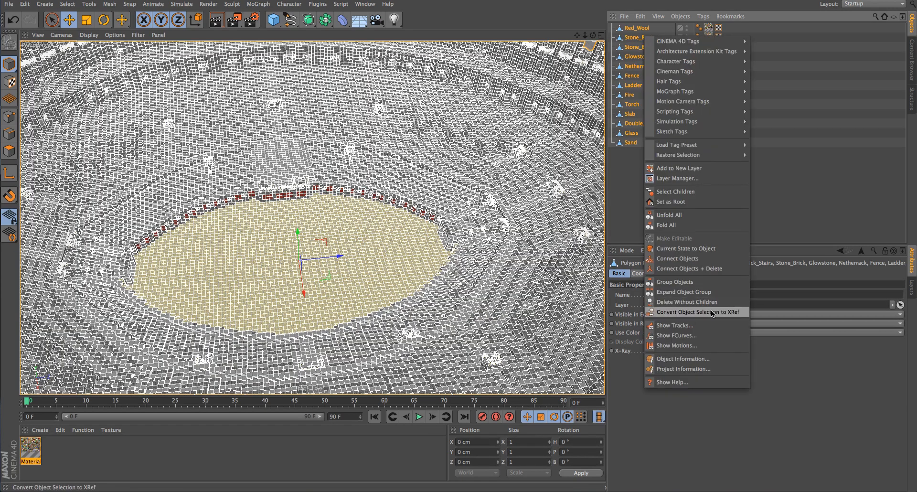
pyautogui.click(716, 269)
pyautogui.scroll(-1, 294, 213)
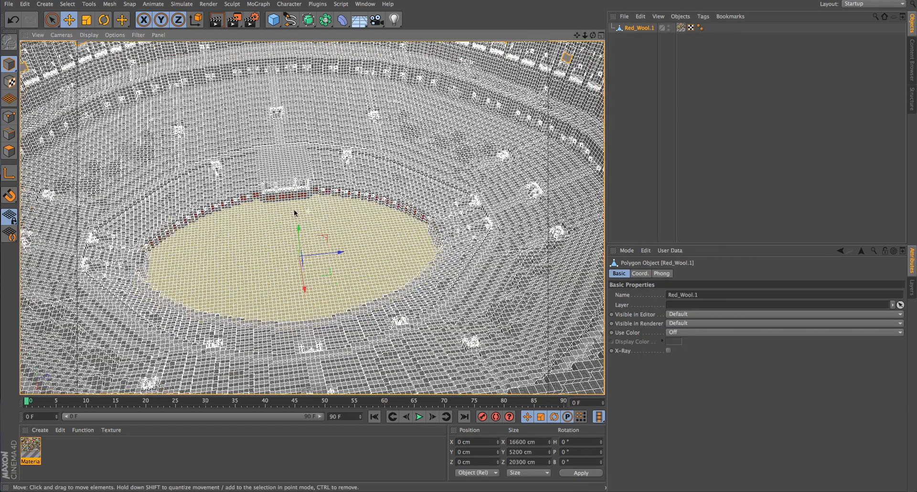
pyautogui.scroll(-2, 265, 211)
pyautogui.hotkey('ctrl', 'z')
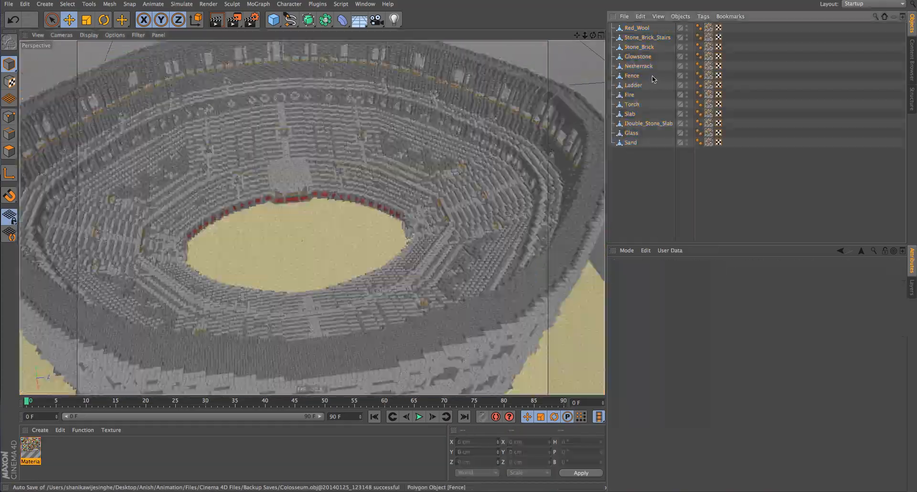
# Select the Red_Wool object, switch to the Top view and display it with Gouraud Shading.
pyautogui.click(639, 29)
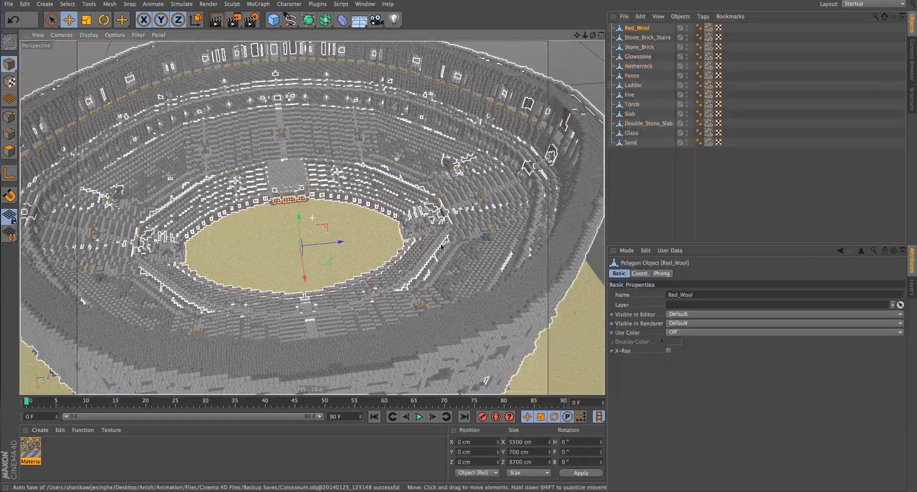
pyautogui.keyDown('alt'); pyautogui.moveTo(313, 220); pyautogui.dragTo(291, 246); pyautogui.keyUp('alt')
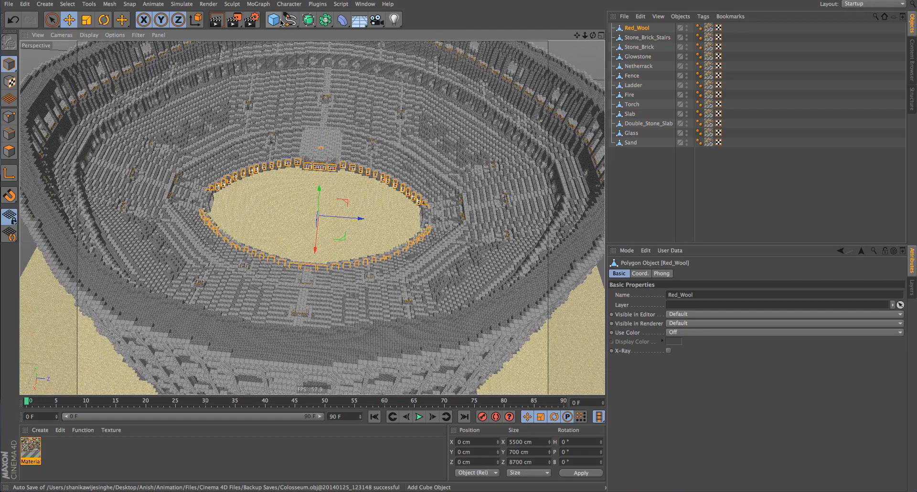
pyautogui.press('F2')
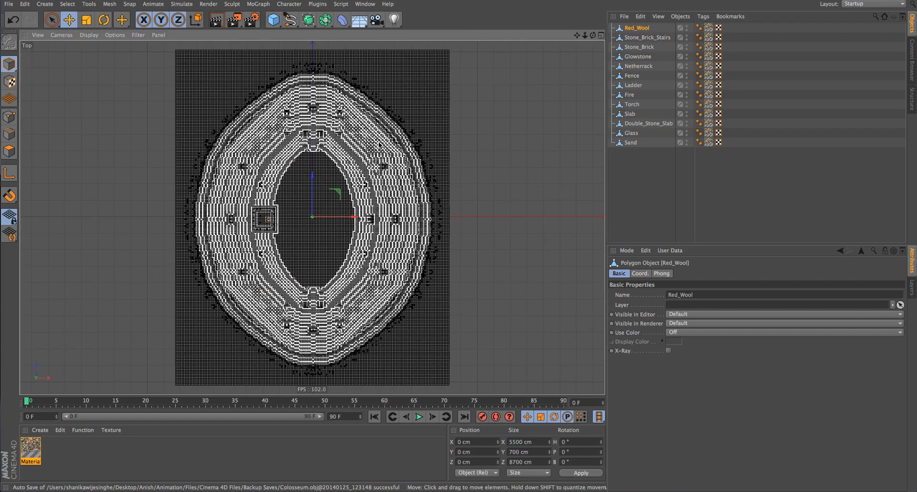
pyautogui.click(62, 35)
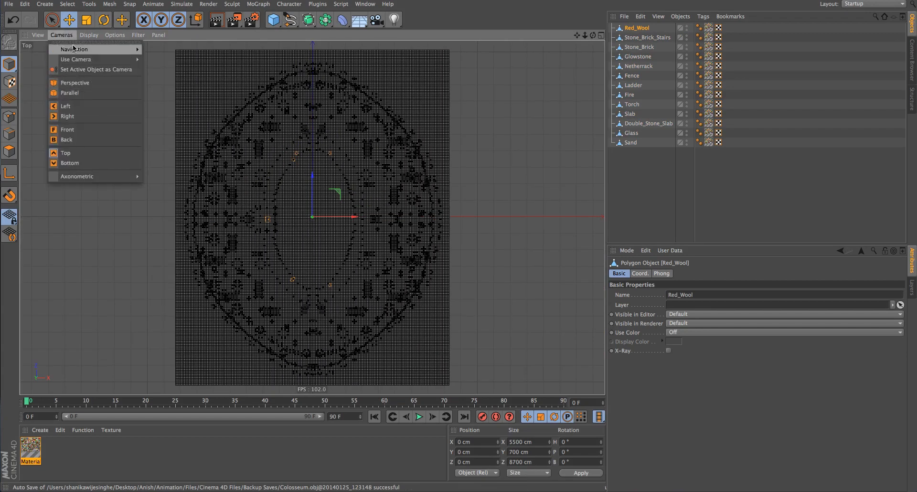
pyautogui.moveTo(89, 35)
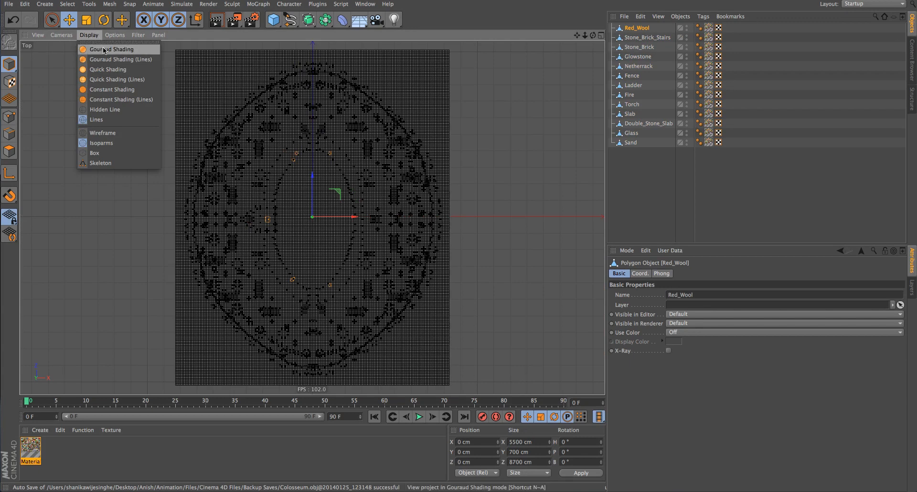
pyautogui.click(105, 49)
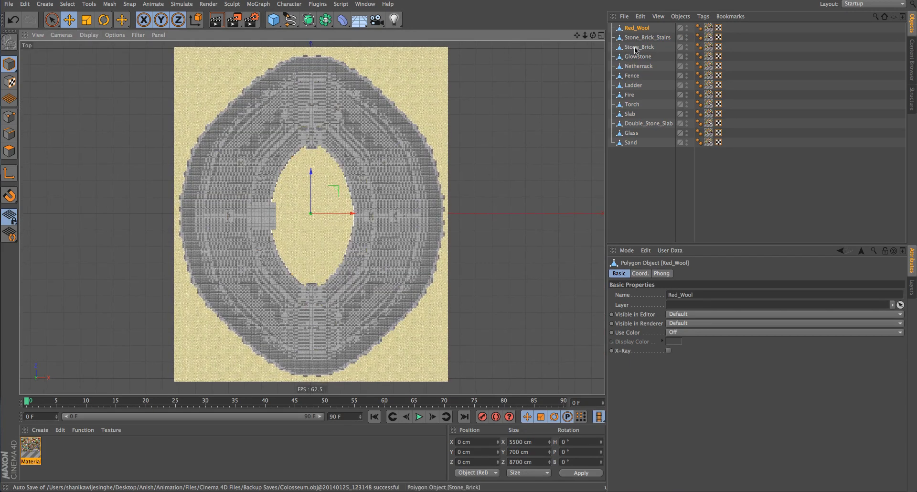
# Rectangle-select the polygons of one stand section beside the arena across all objects from Red_Wool to Sand and split them off.
pyautogui.keyDown('shift'); pyautogui.click(630, 142); pyautogui.keyUp('shift')
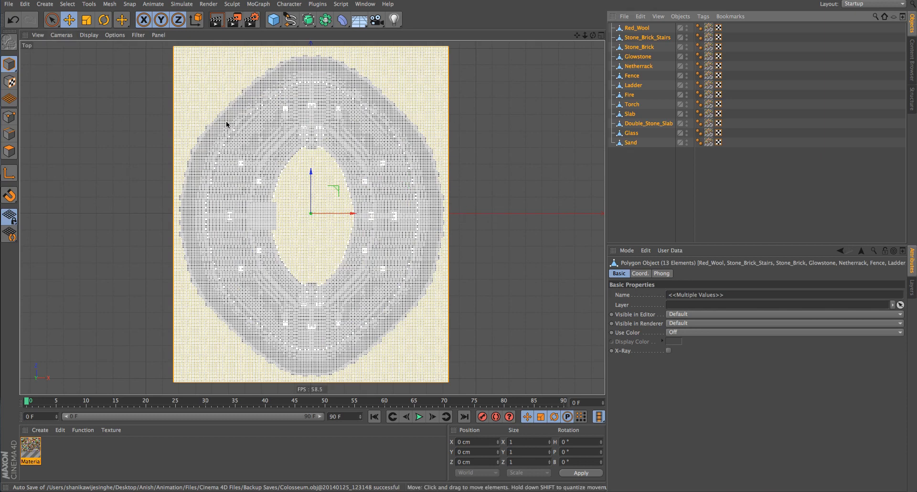
pyautogui.click(183, 4)
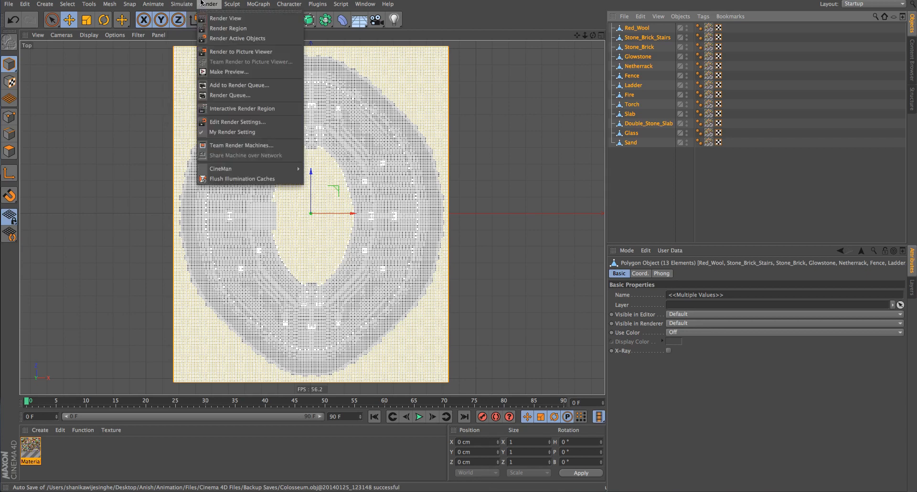
pyautogui.click(201, 2)
pyautogui.click(145, 3)
pyautogui.click(289, 5)
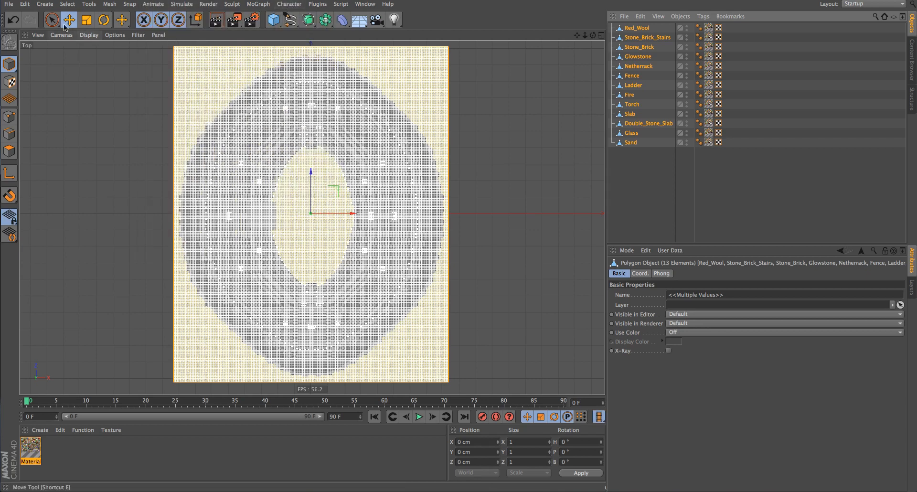
pyautogui.moveTo(54, 21); pyautogui.dragTo(72, 48)
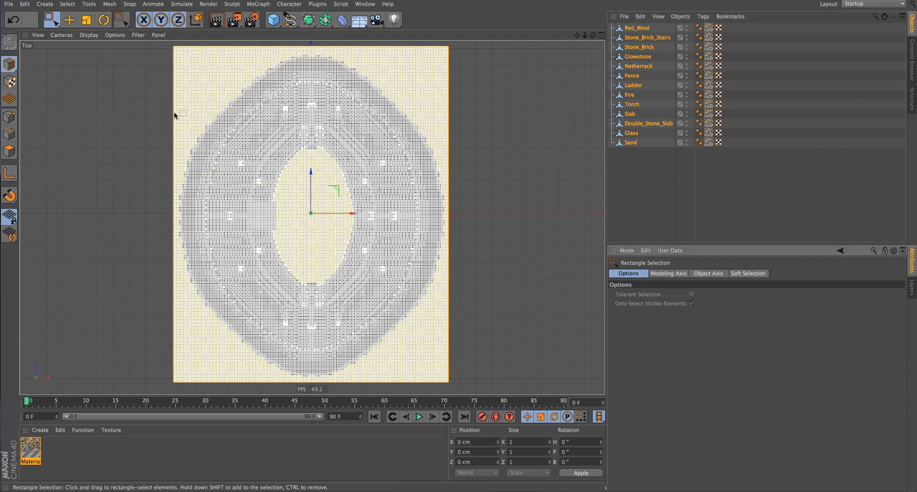
pyautogui.click(9, 151)
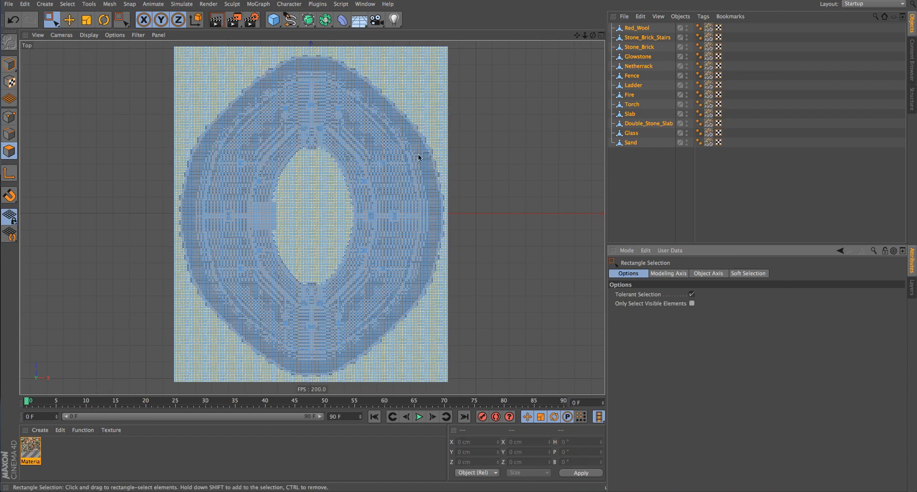
pyautogui.moveTo(346, 167); pyautogui.dragTo(454, 242)
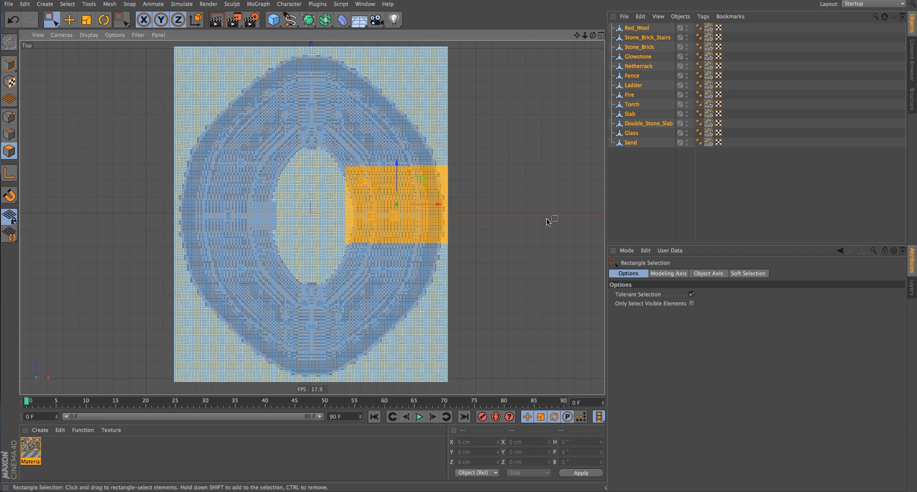
pyautogui.rightClick(328, 458)
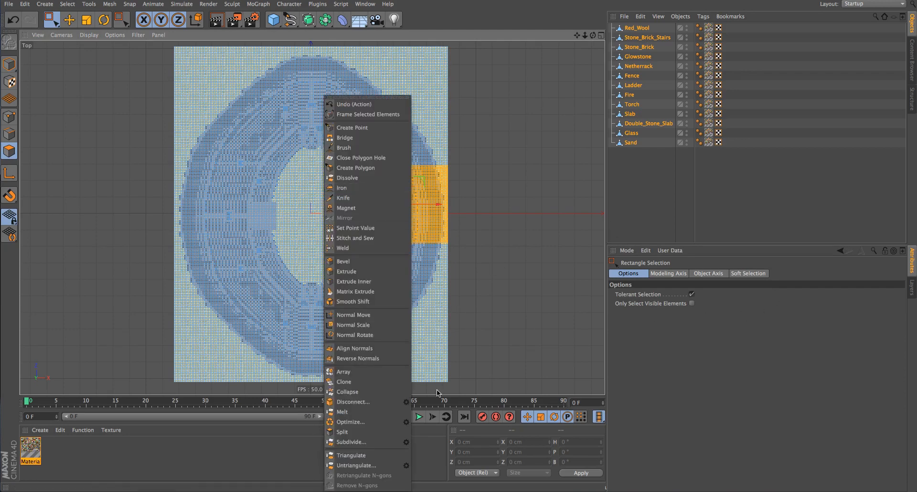
pyautogui.click(368, 432)
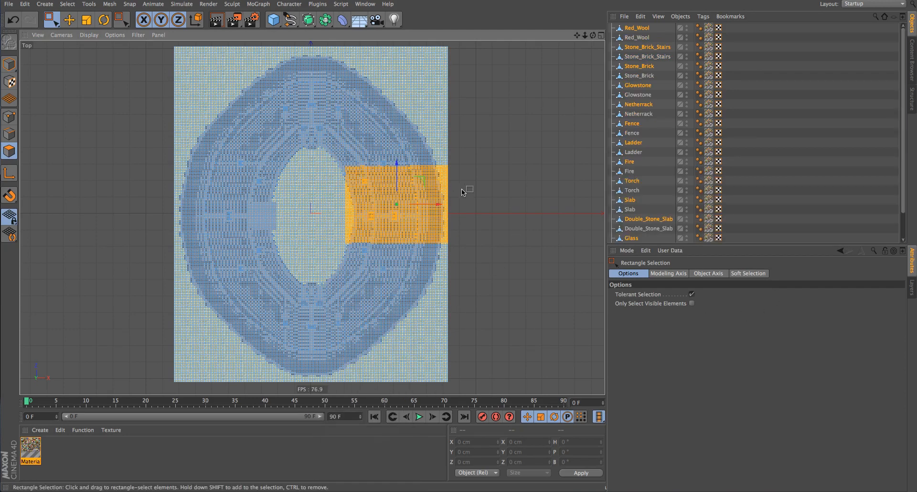
# Show the model in the Perspective view and move the original objects above their split copies in the object list.
pyautogui.press('F1')
pyautogui.keyDown('alt'); pyautogui.moveTo(450, 242); pyautogui.dragTo(307, 205); pyautogui.keyUp('alt')
pyautogui.keyDown('alt'); pyautogui.moveTo(307, 205); pyautogui.dragTo(246, 223, button='middle'); pyautogui.keyUp('alt')
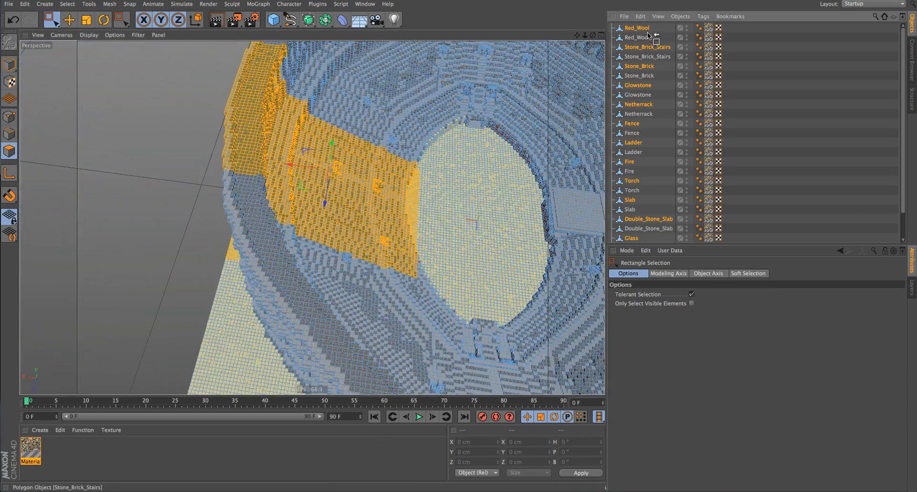
pyautogui.moveTo(640, 33); pyautogui.dragTo(639, 32)
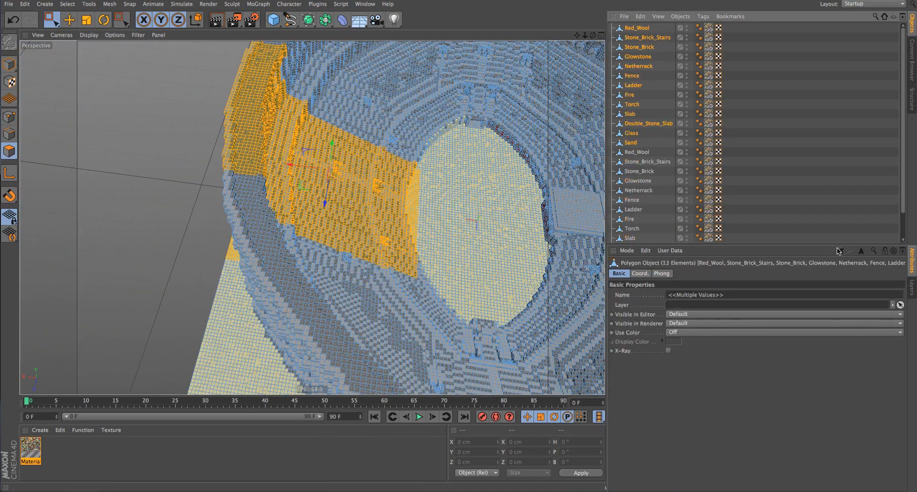
pyautogui.keyDown('alt'); pyautogui.moveTo(419, 146); pyautogui.dragTo(319, 158, button='middle'); pyautogui.keyUp('alt')
pyautogui.scroll(-3, 655, 157)
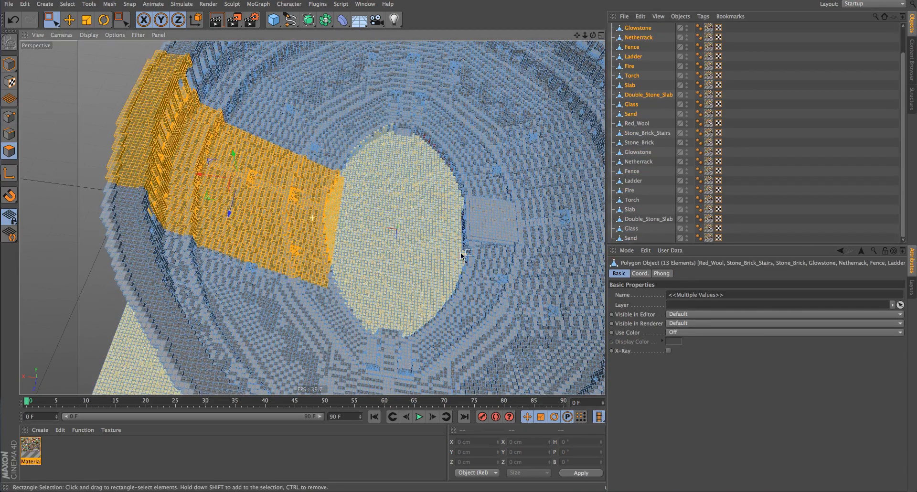
pyautogui.keyDown('alt'); pyautogui.moveTo(456, 255); pyautogui.dragTo(411, 247, button='middle'); pyautogui.keyUp('alt')
pyautogui.keyDown('alt'); pyautogui.moveTo(413, 246); pyautogui.dragTo(418, 247); pyautogui.keyUp('alt')
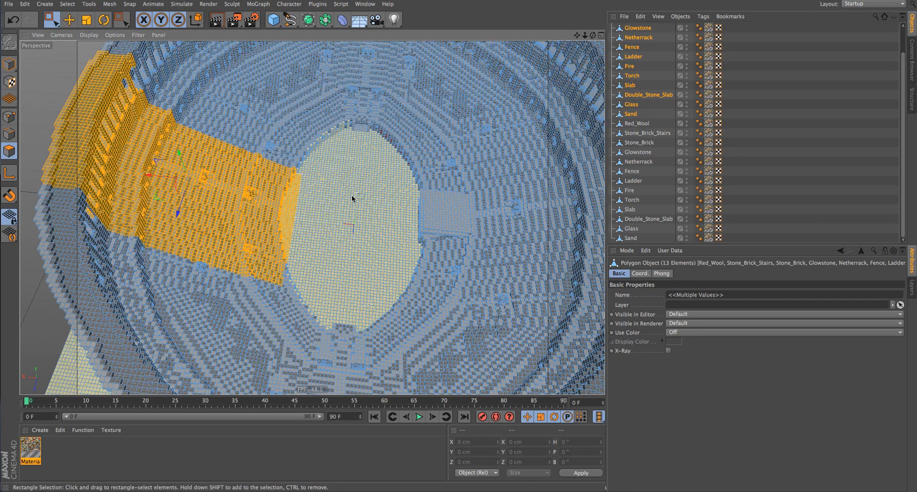
pyautogui.keyDown('alt'); pyautogui.moveTo(351, 195); pyautogui.dragTo(366, 204); pyautogui.keyUp('alt')
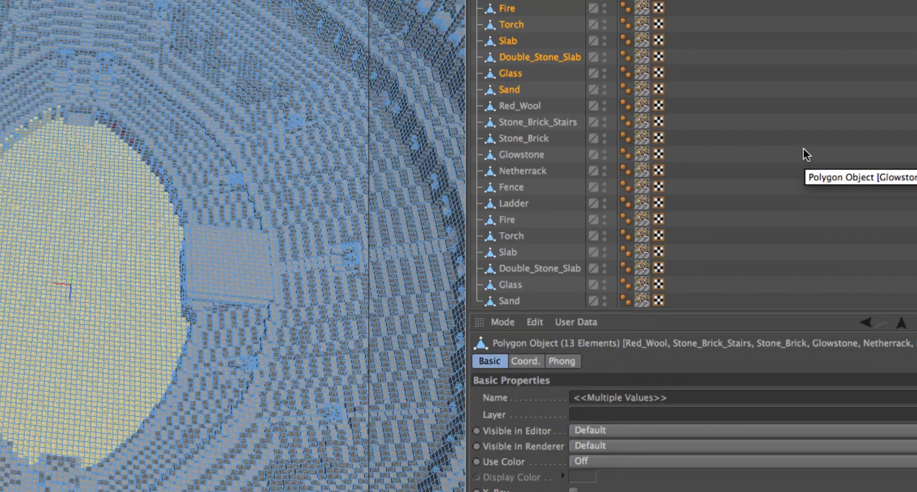
# Delete the split section's polygons from the original objects and undo the deletion of the whole objects.
pyautogui.press('Delete')
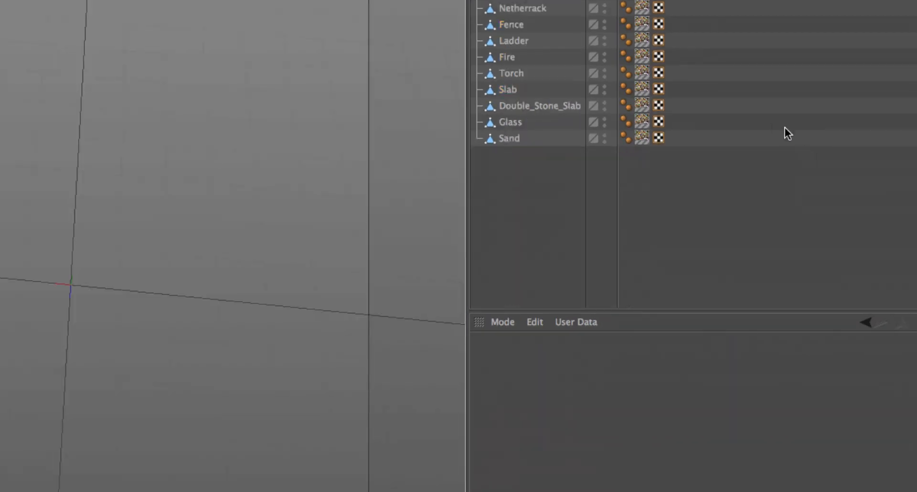
pyautogui.hotkey('ctrl', 'z')
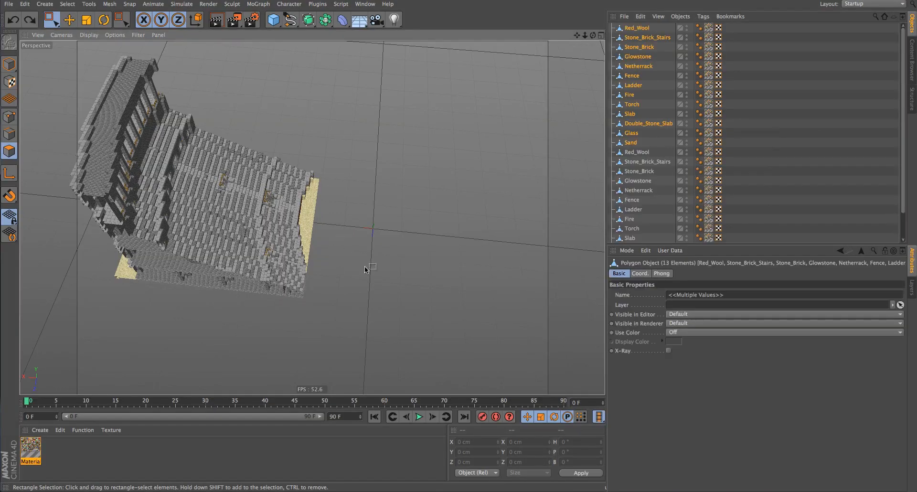
pyautogui.click(385, 258)
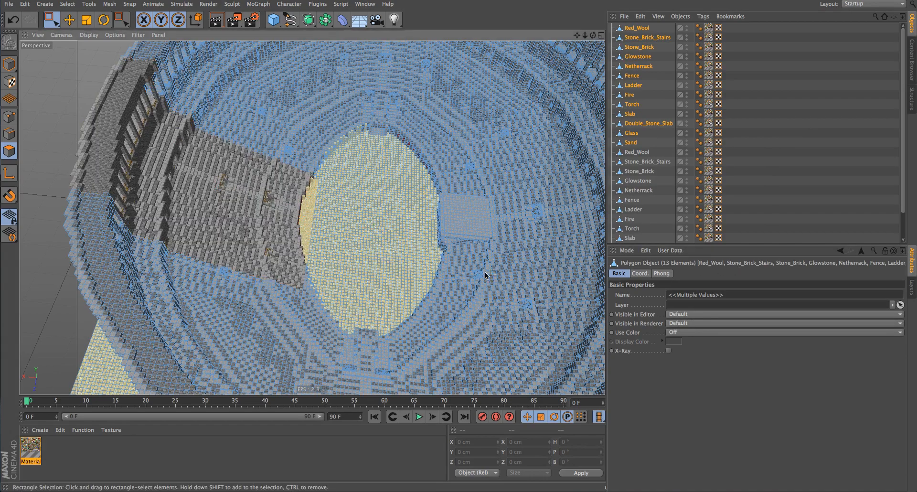
pyautogui.keyDown('alt'); pyautogui.moveTo(482, 273); pyautogui.dragTo(525, 203); pyautogui.keyUp('alt')
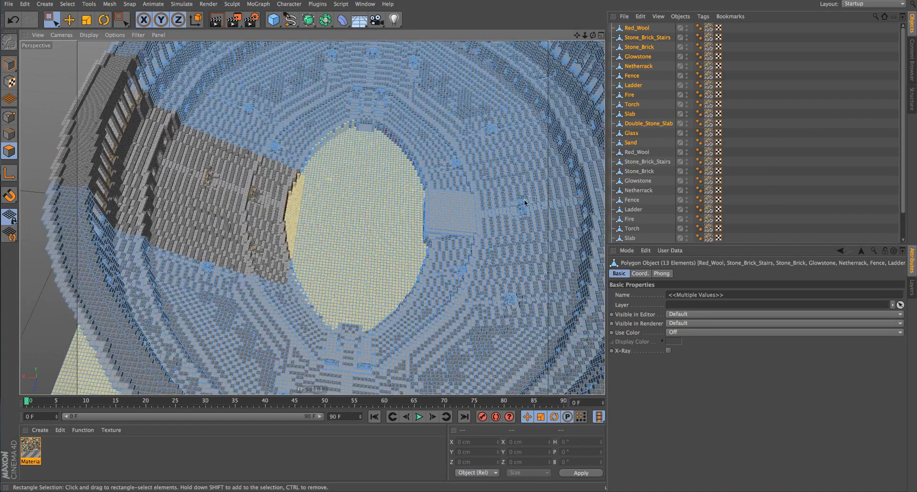
# Merge the split section copies from Red_Wool to Sand with Connect Objects + Delete and switch to model mode.
pyautogui.click(636, 153)
pyautogui.scroll(-1, 639, 209)
pyautogui.keyDown('shift'); pyautogui.click(631, 237); pyautogui.keyUp('shift')
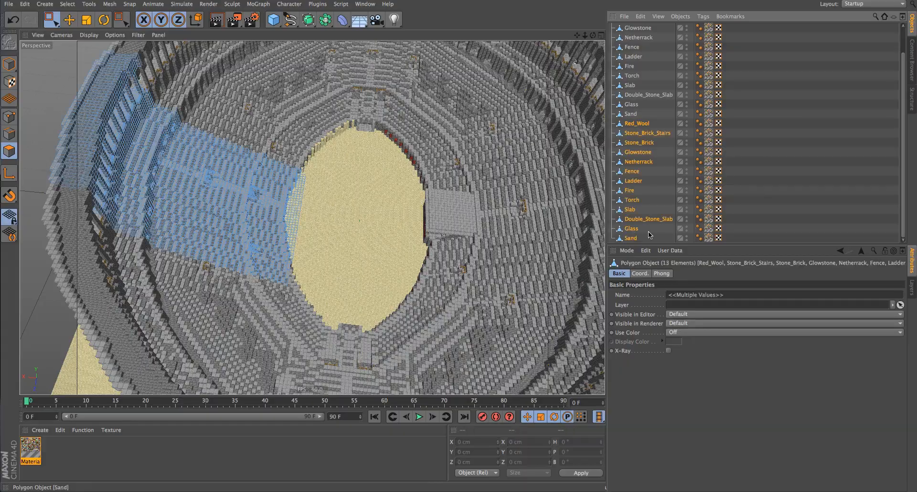
pyautogui.keyDown('alt'); pyautogui.moveTo(297, 190); pyautogui.dragTo(373, 183); pyautogui.keyUp('alt')
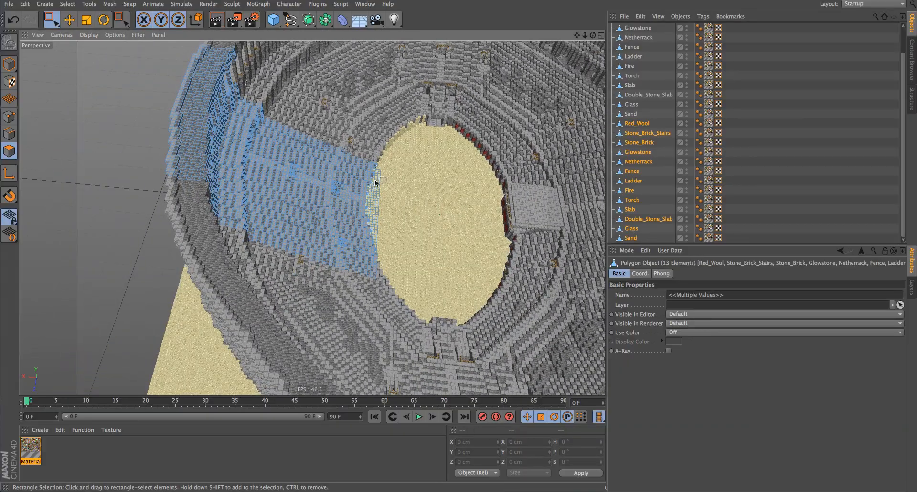
pyautogui.hotkey('alt', 'c')
pyautogui.keyDown('alt'); pyautogui.moveTo(315, 194); pyautogui.dragTo(135, 99); pyautogui.keyUp('alt')
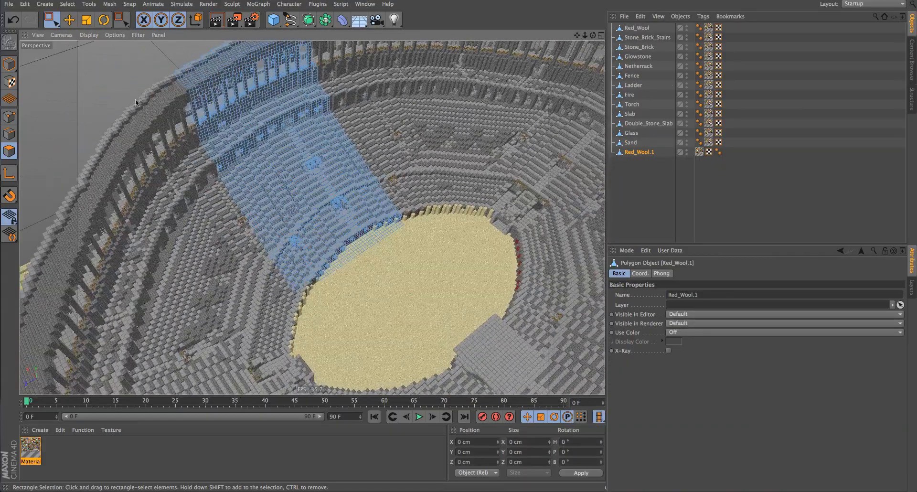
pyautogui.click(9, 62)
pyautogui.keyDown('alt'); pyautogui.moveTo(286, 191); pyautogui.dragTo(523, 212); pyautogui.keyUp('alt')
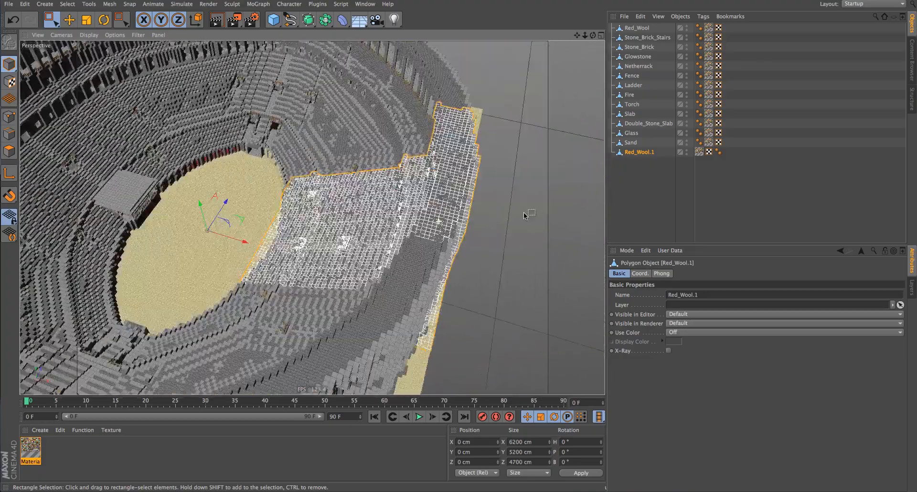
# Group the original objects from Red_Wool to Sand into a null and hide it in the viewport to isolate the separated section.
pyautogui.click(634, 28)
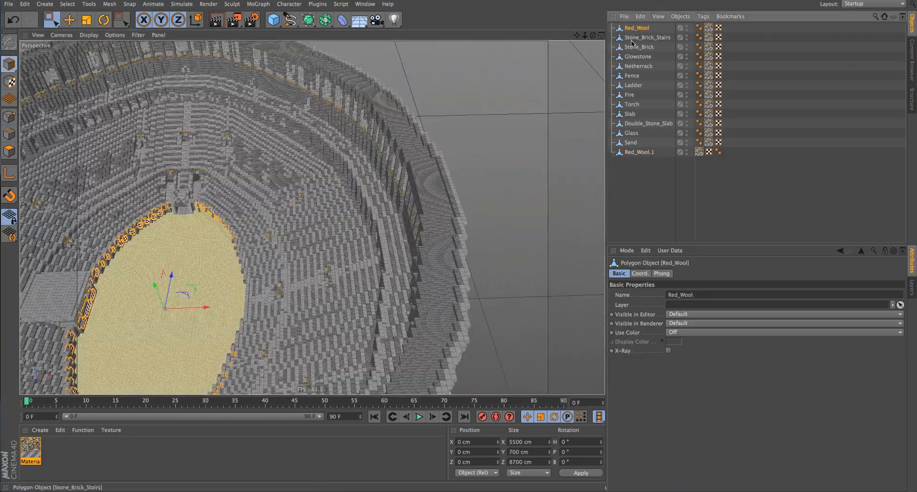
pyautogui.click(631, 143)
pyautogui.keyDown('shift'); pyautogui.click(633, 29); pyautogui.keyUp('shift')
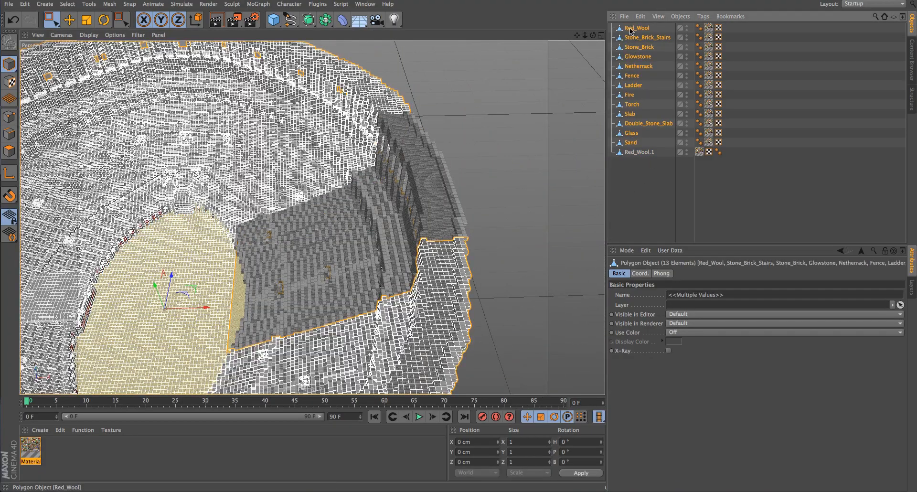
pyautogui.hotkey('alt', 'g')
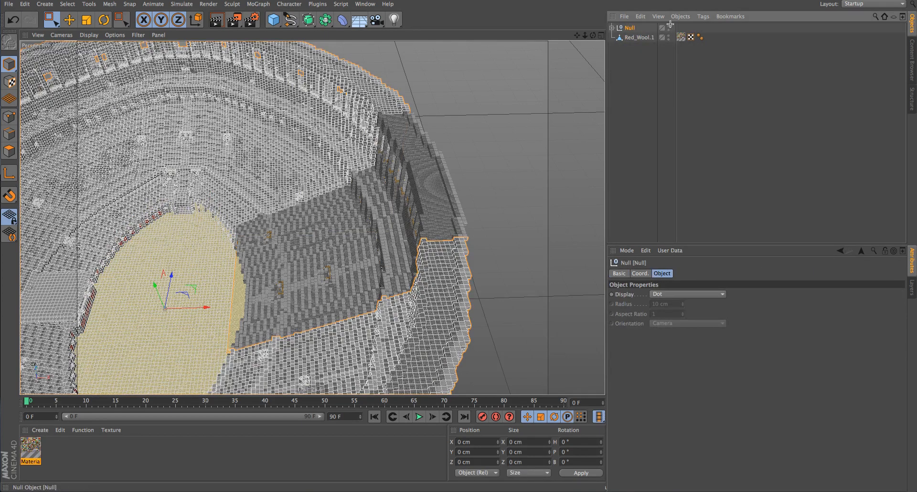
pyautogui.click(670, 24)
pyautogui.scroll(-5, 334, 215)
pyautogui.keyDown('alt'); pyautogui.moveTo(334, 215); pyautogui.dragTo(405, 260); pyautogui.keyUp('alt')
pyautogui.scroll(6, 420, 205)
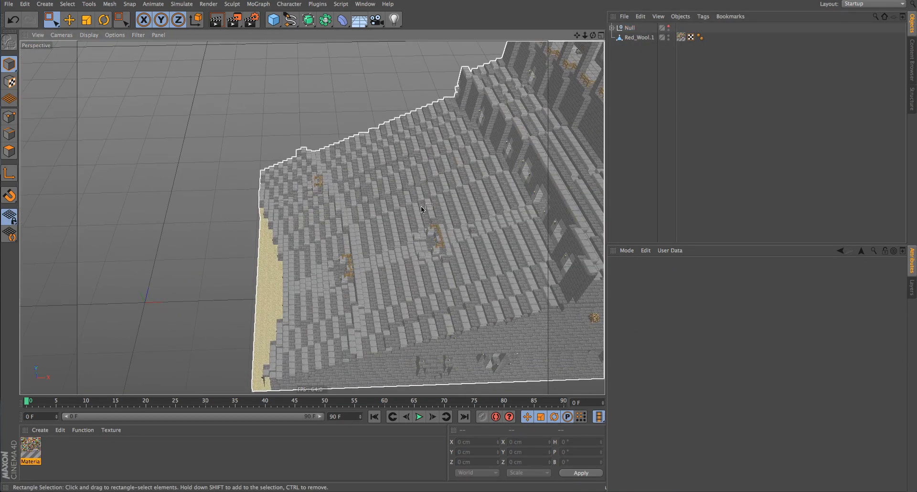
pyautogui.keyDown('alt'); pyautogui.moveTo(420, 206); pyautogui.dragTo(521, 199); pyautogui.keyUp('alt')
pyautogui.scroll(-8, 361, 229)
pyautogui.keyDown('alt'); pyautogui.moveTo(361, 229); pyautogui.dragTo(396, 214); pyautogui.keyUp('alt')
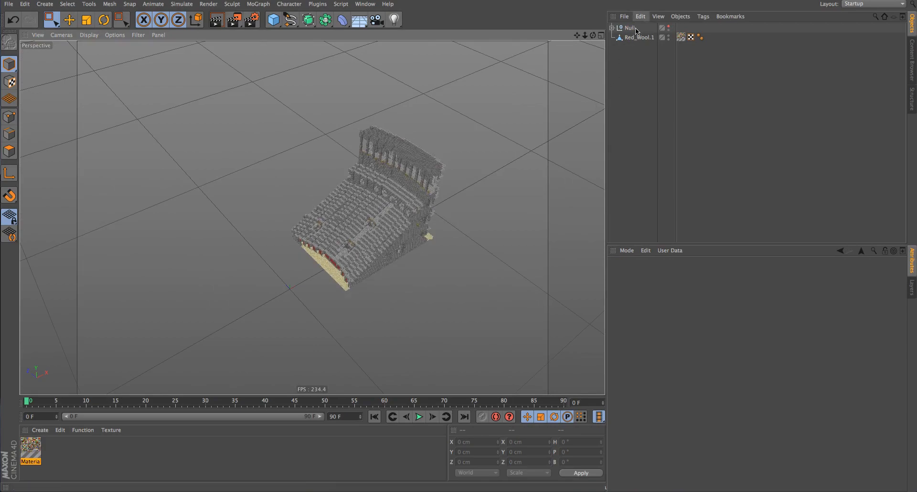
# Undo the hiding, grouping, merging and splitting to restore the thirteen original colosseum objects.
pyautogui.hotkey('ctrl', 'z')
pyautogui.hotkey('ctrl', 'z')
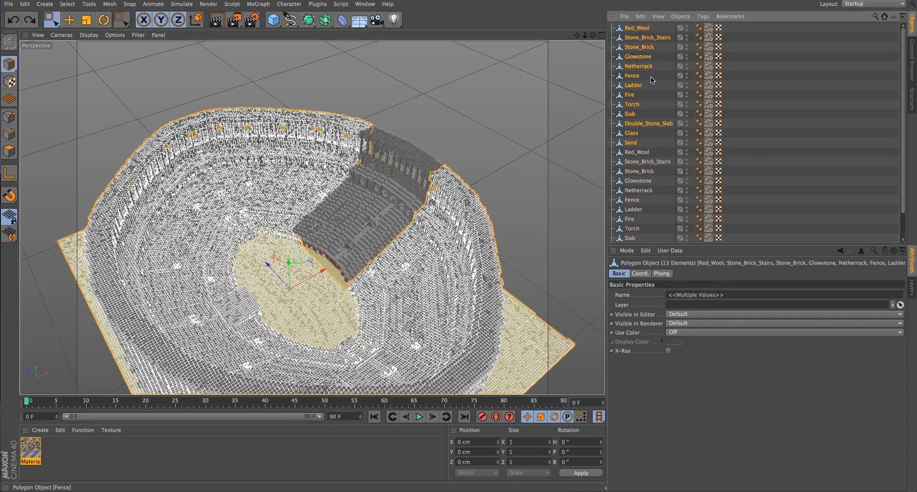
pyautogui.press('Delete')
# Group all objects from Red_Wool to Sand into a null and name it Colosseum.
pyautogui.click(644, 29)
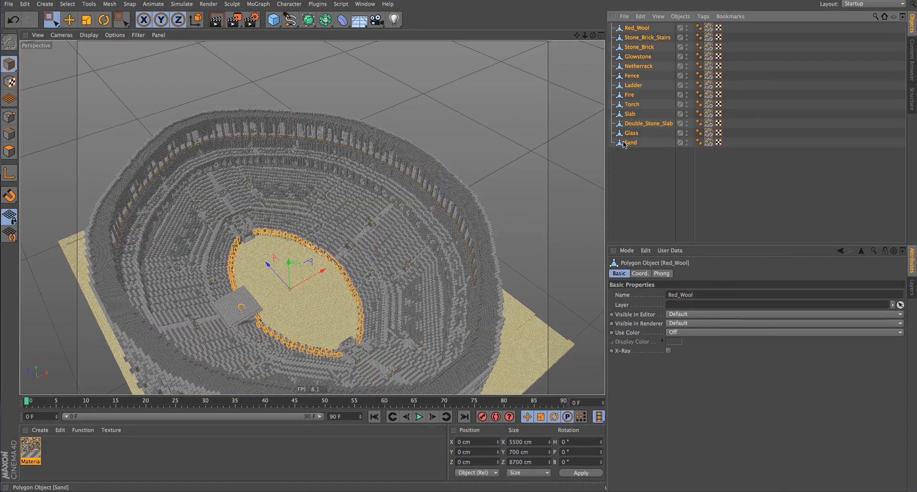
pyautogui.keyDown('shift'); pyautogui.click(624, 143); pyautogui.keyUp('shift')
pyautogui.hotkey('alt', 'g')
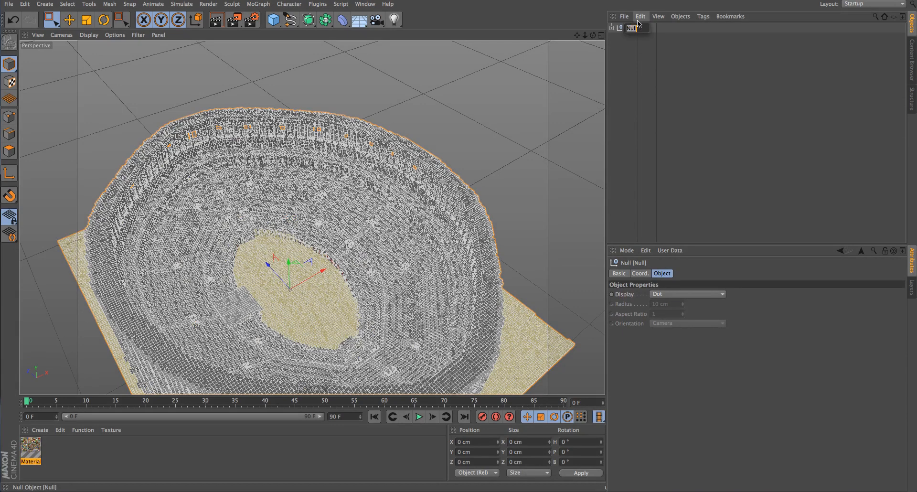
pyautogui.write('Co')
pyautogui.write('losseum')
pyautogui.press('Return')
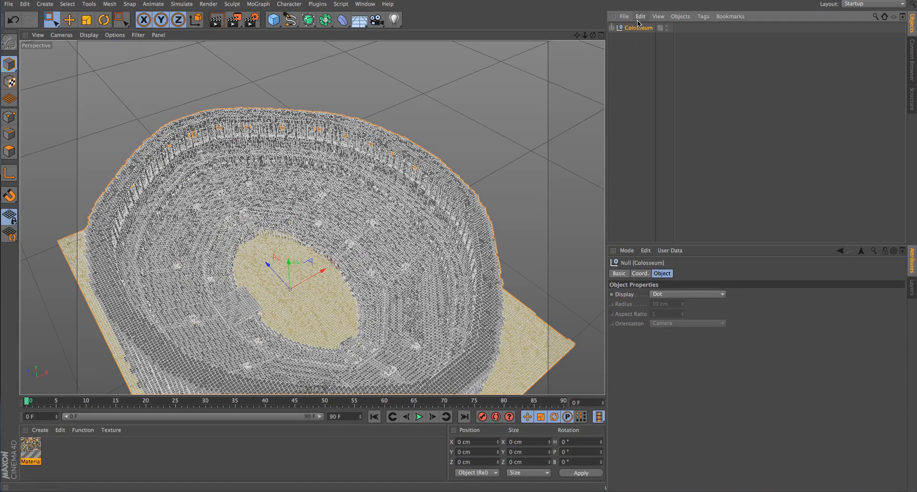
# Add all objects inside the Colosseum group to a new layer and lock that layer.
pyautogui.click(611, 27)
pyautogui.click(643, 38)
pyautogui.keyDown('shift'); pyautogui.click(634, 152); pyautogui.keyUp('shift')
pyautogui.rightClick(634, 152)
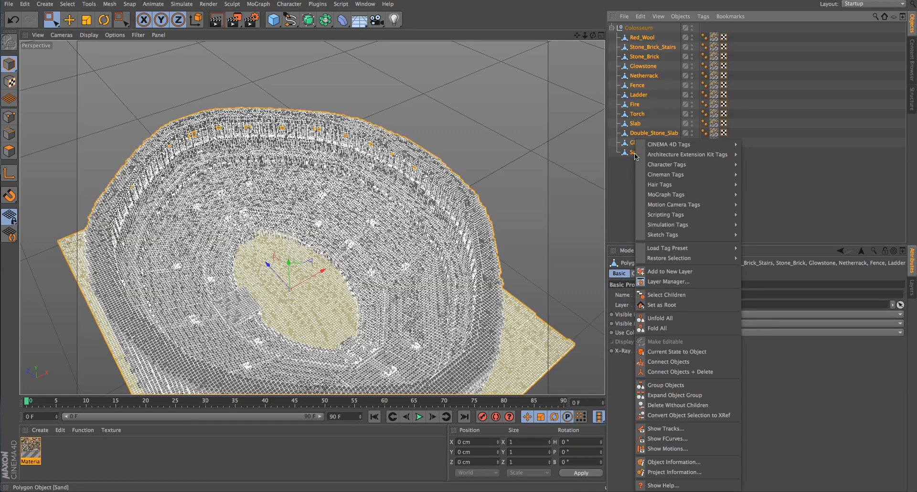
pyautogui.click(692, 271)
pyautogui.click(912, 288)
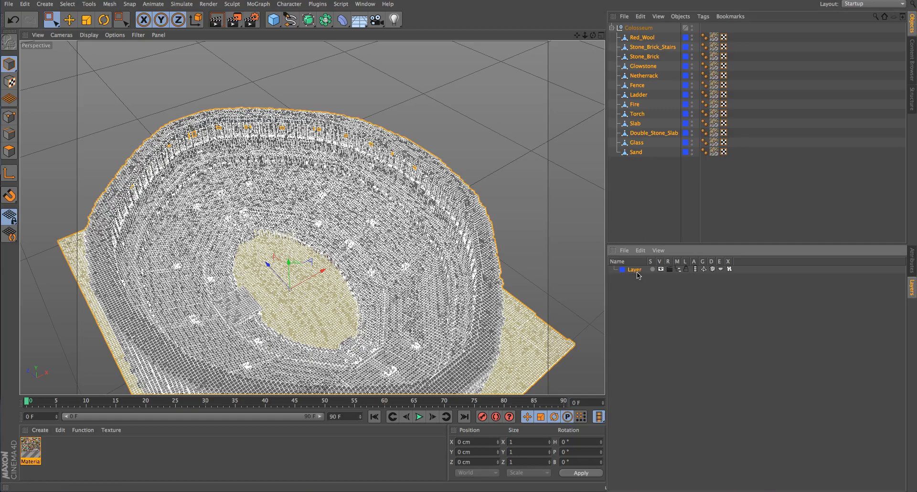
pyautogui.click(686, 269)
# Test selecting the locked colosseum in the viewport, switch to Live Selection and inspect the whole model.
pyautogui.scroll(5, 288, 266)
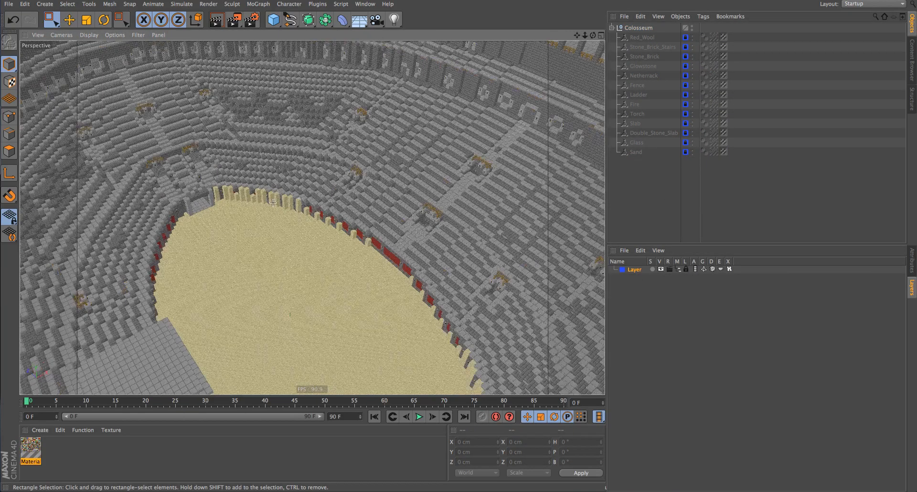
pyautogui.moveTo(288, 223); pyautogui.dragTo(94, 247)
pyautogui.moveTo(51, 19); pyautogui.dragTo(76, 23)
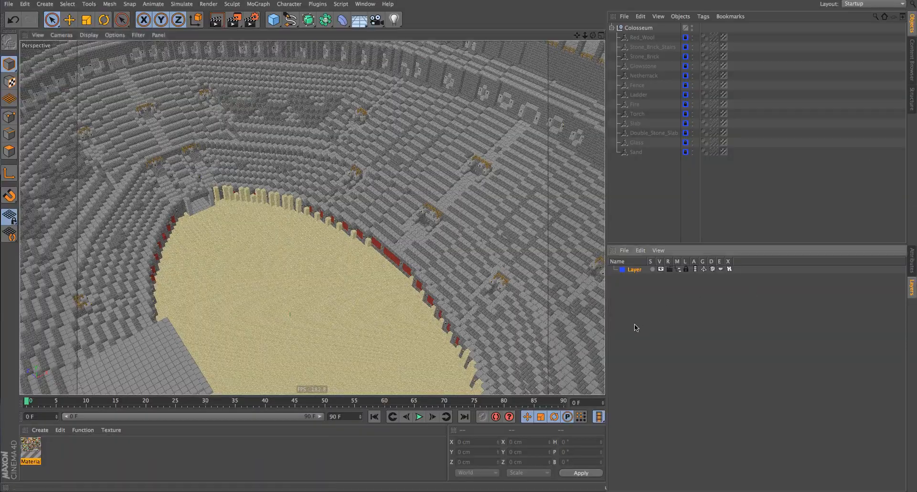
pyautogui.keyDown('alt'); pyautogui.moveTo(307, 301); pyautogui.dragTo(395, 252); pyautogui.keyUp('alt')
pyautogui.keyDown('alt'); pyautogui.moveTo(426, 262); pyautogui.dragTo(272, 241, button='right'); pyautogui.keyUp('alt')
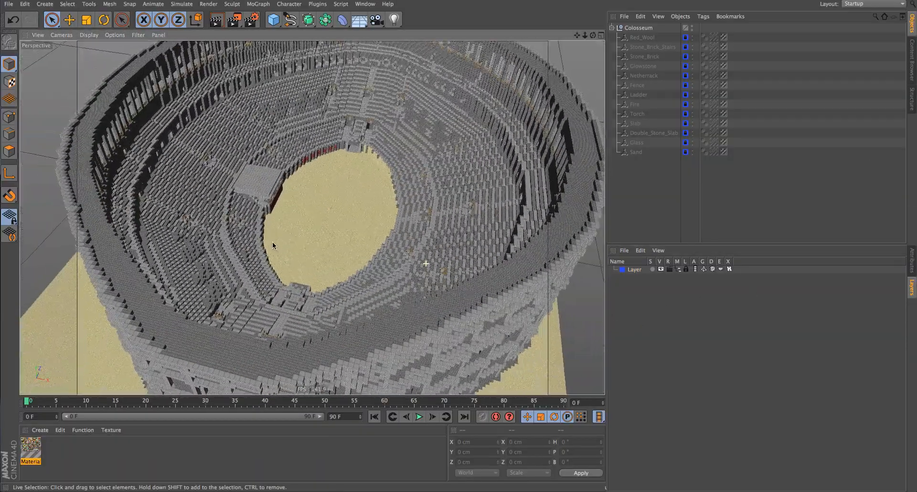
# Collapse the Colosseum group, show the attributes instead of the layers and deselect the material.
pyautogui.keyDown('alt'); pyautogui.moveTo(276, 210); pyautogui.dragTo(339, 208); pyautogui.keyUp('alt')
pyautogui.keyDown('alt'); pyautogui.moveTo(338, 208); pyautogui.dragTo(387, 209, button='right'); pyautogui.keyUp('alt')
pyautogui.keyDown('alt'); pyautogui.moveTo(448, 212); pyautogui.dragTo(405, 268); pyautogui.keyUp('alt')
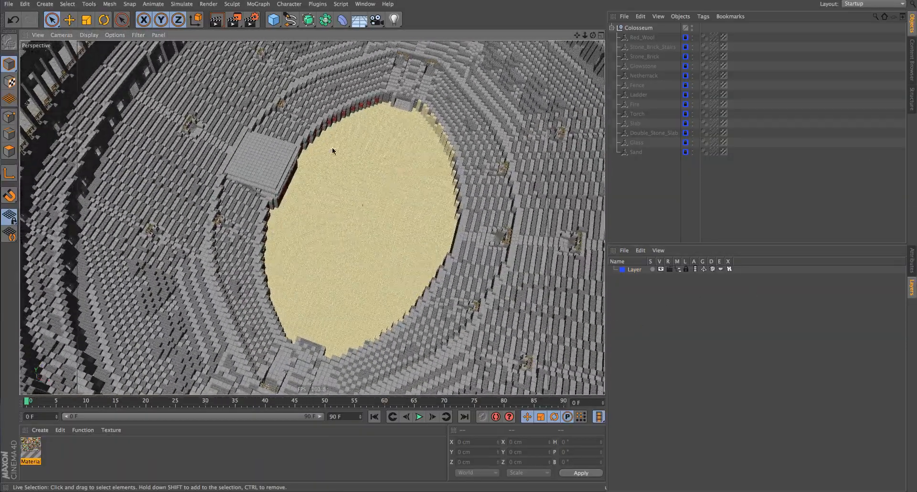
pyautogui.keyDown('alt'); pyautogui.moveTo(332, 148); pyautogui.dragTo(373, 196, button='right'); pyautogui.keyUp('alt')
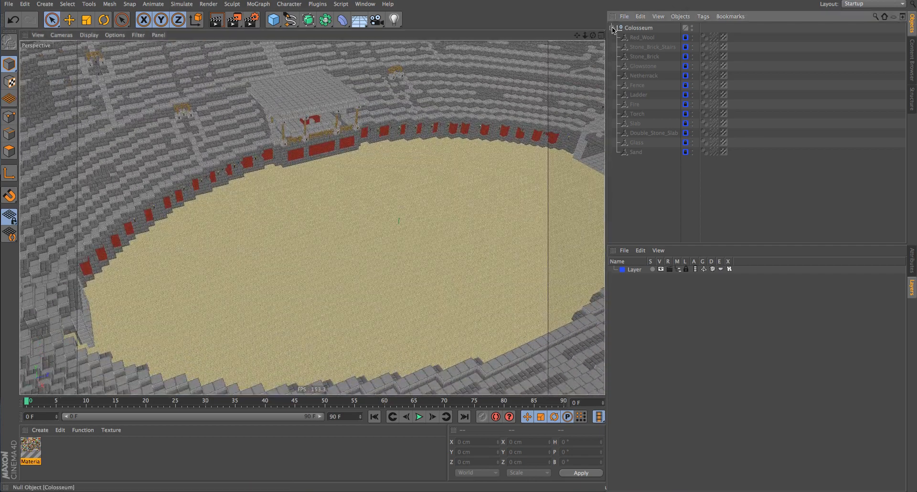
pyautogui.click(611, 27)
pyautogui.click(638, 28)
pyautogui.click(645, 37)
pyautogui.click(912, 259)
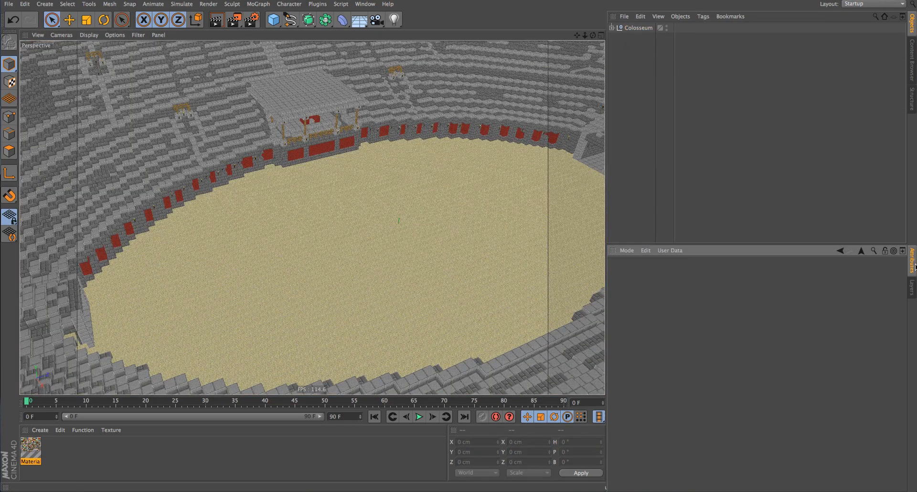
pyautogui.click(352, 463)
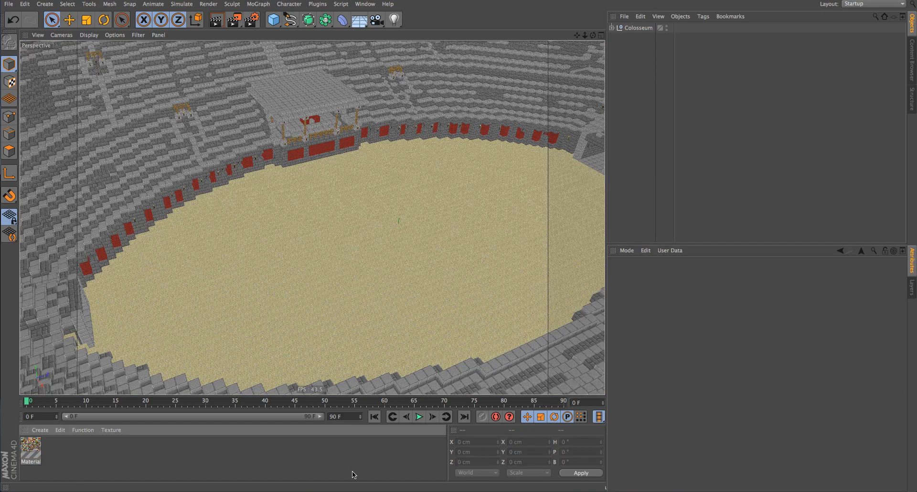
# Set the render output size to 1920 x 1080 pixels and lock its ratio.
pyautogui.click(252, 20)
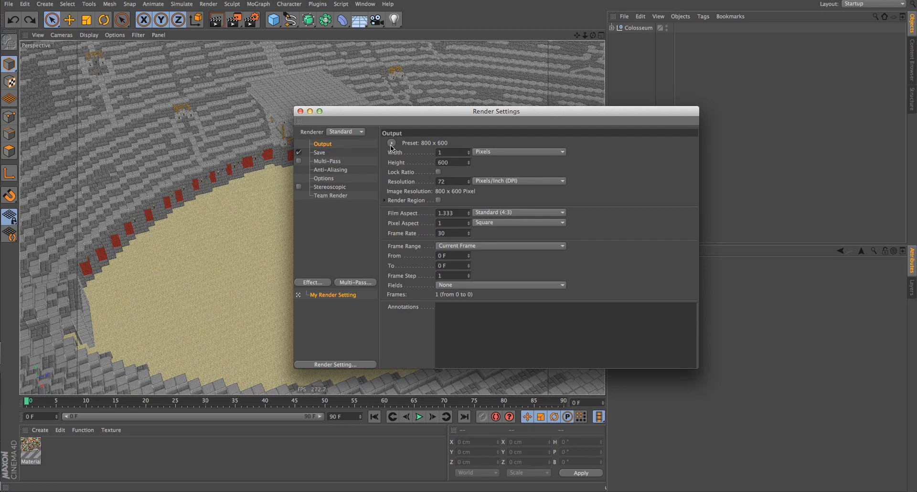
pyautogui.press('Tab')
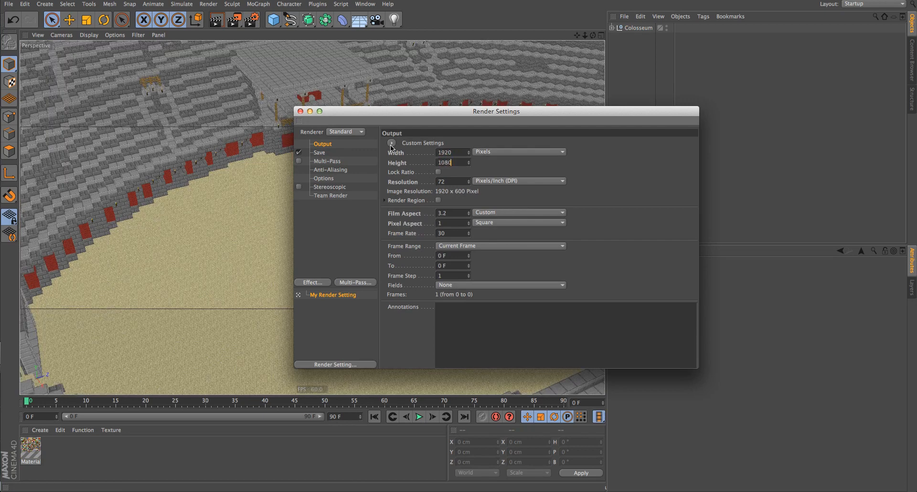
pyautogui.press('Return')
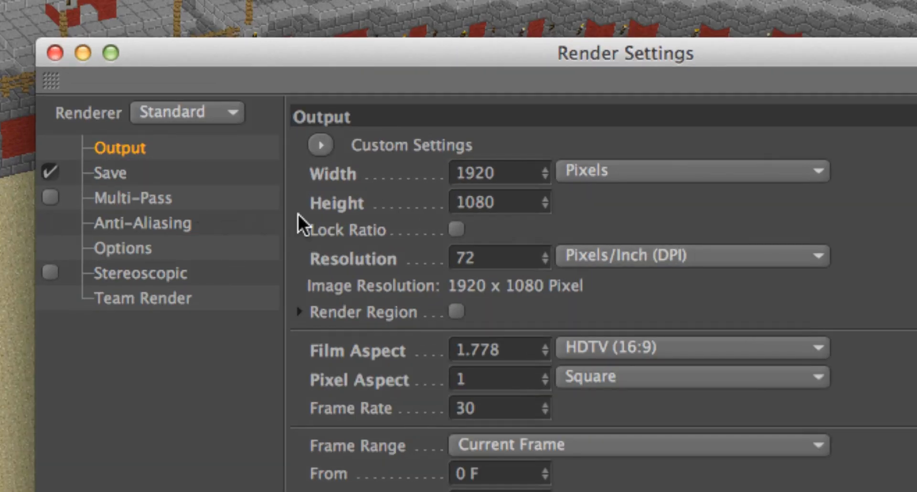
pyautogui.click(438, 172)
# Test the locked ratio with output widths of 1280 and 1090 pixels, and restore the width to 1920.
pyautogui.click(501, 172)
pyautogui.write('1280')
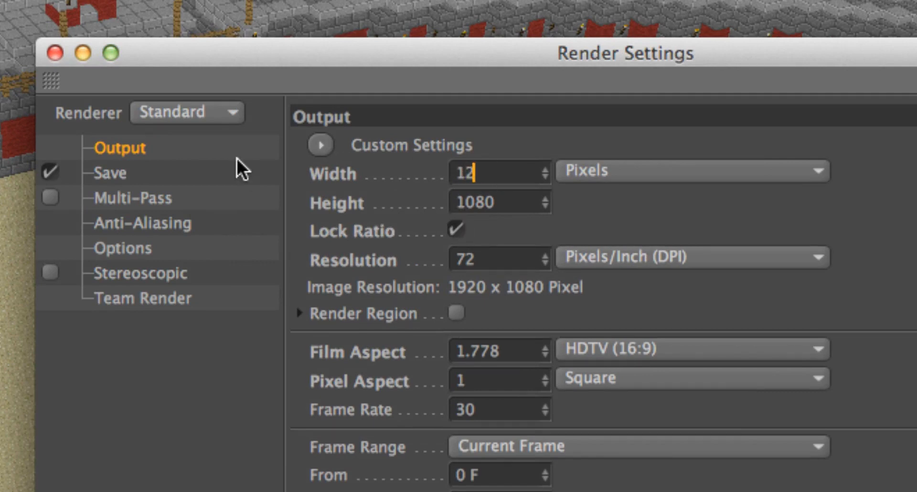
pyautogui.press('Return')
pyautogui.click(464, 174)
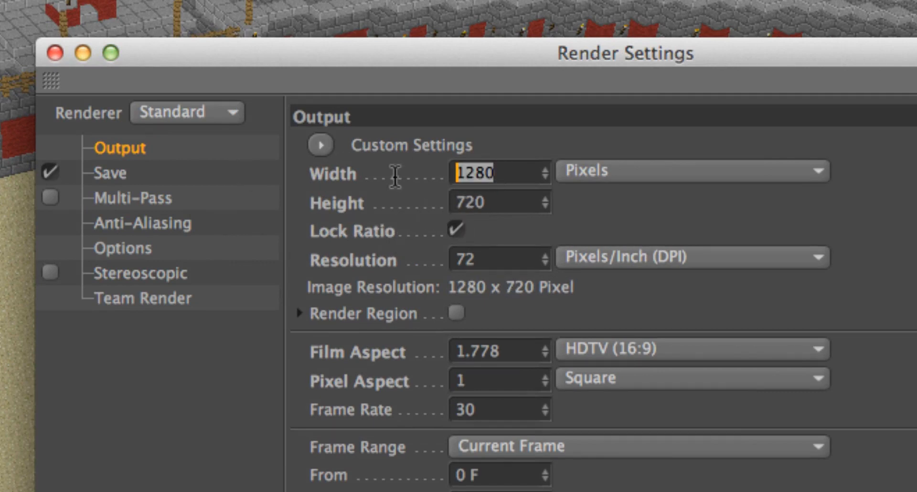
pyautogui.write('108')
pyautogui.press('BackSpace')
pyautogui.write('90')
pyautogui.press('Return')
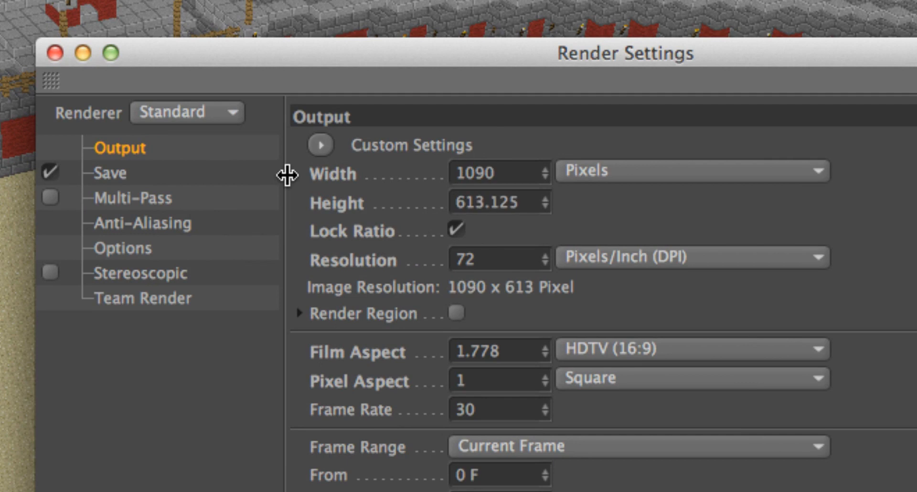
pyautogui.moveTo(530, 173); pyautogui.dragTo(447, 175)
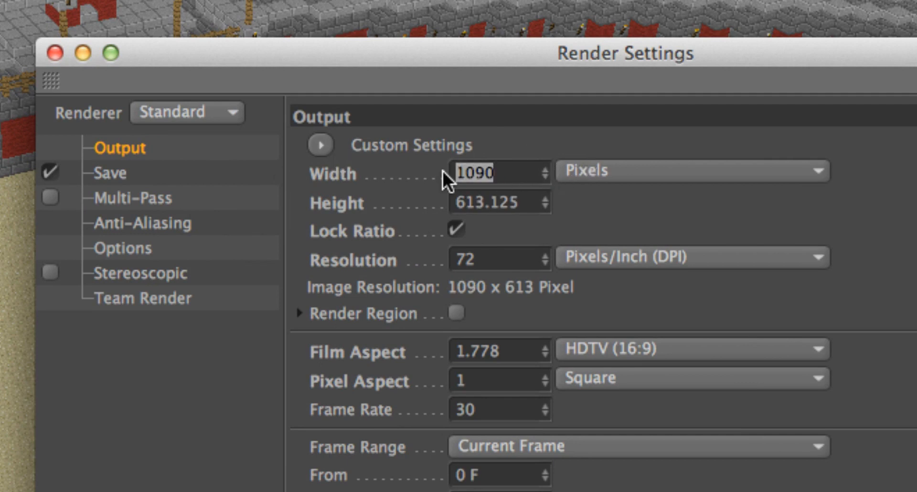
pyautogui.write('1920')
pyautogui.press('Return')
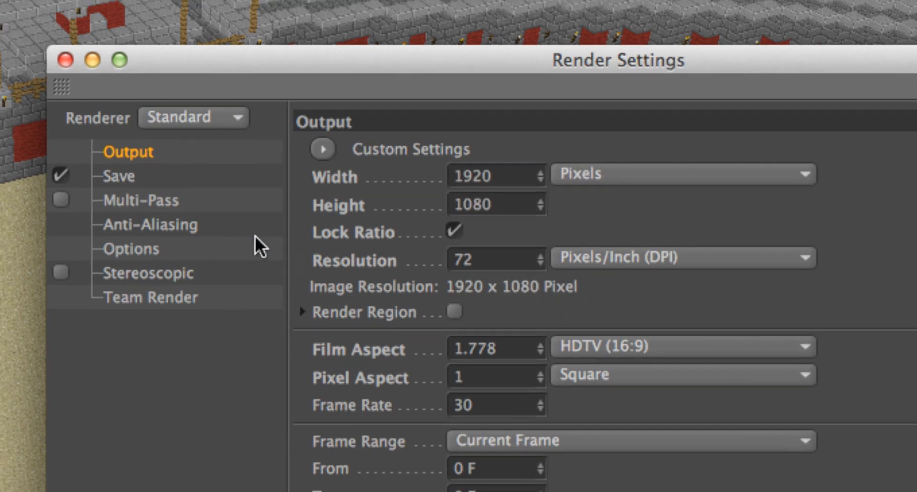
# Set the save format of the regular rendered image to RPF.
pyautogui.click(133, 196)
pyautogui.click(141, 184)
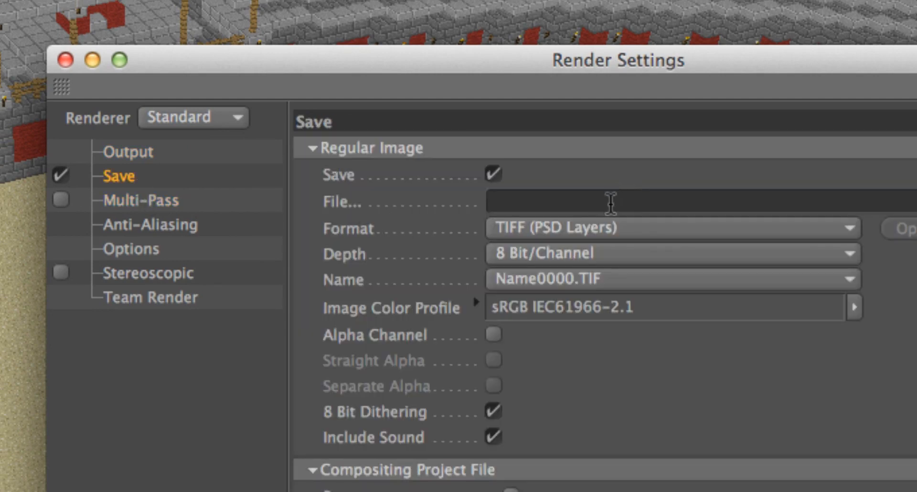
pyautogui.click(611, 231)
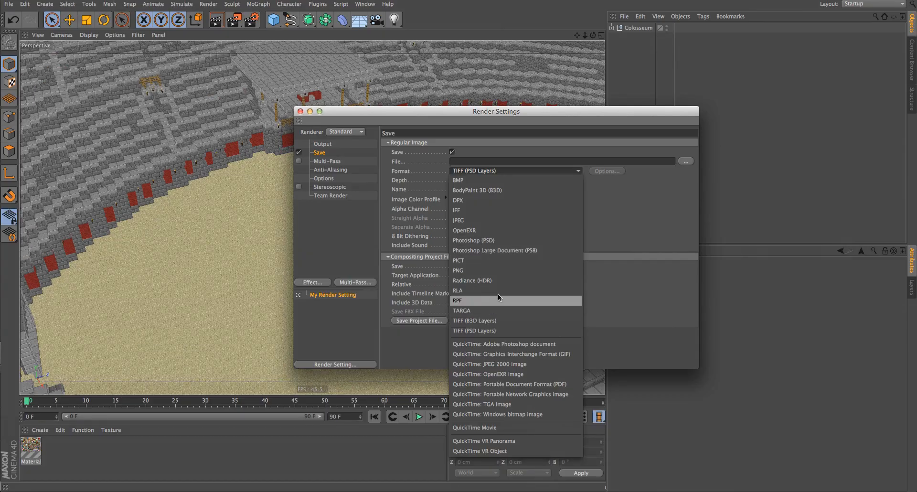
pyautogui.click(621, 423)
pyautogui.click(599, 231)
pyautogui.click(516, 301)
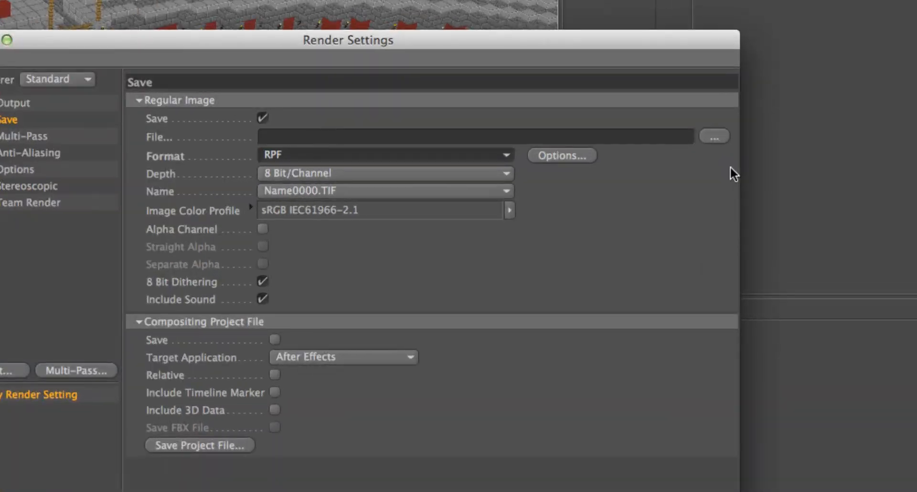
# Set the render's output file to Test2 on the Desktop.
pyautogui.click(714, 137)
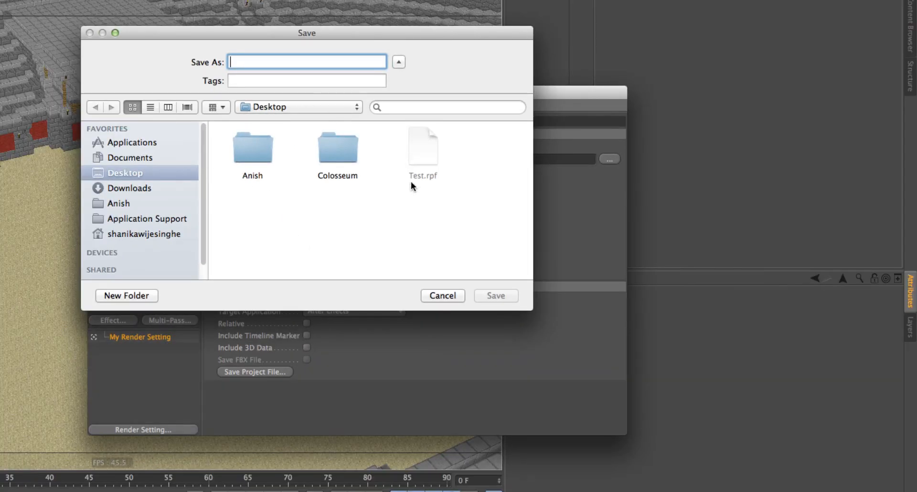
pyautogui.write('Test2')
pyautogui.press('Return')
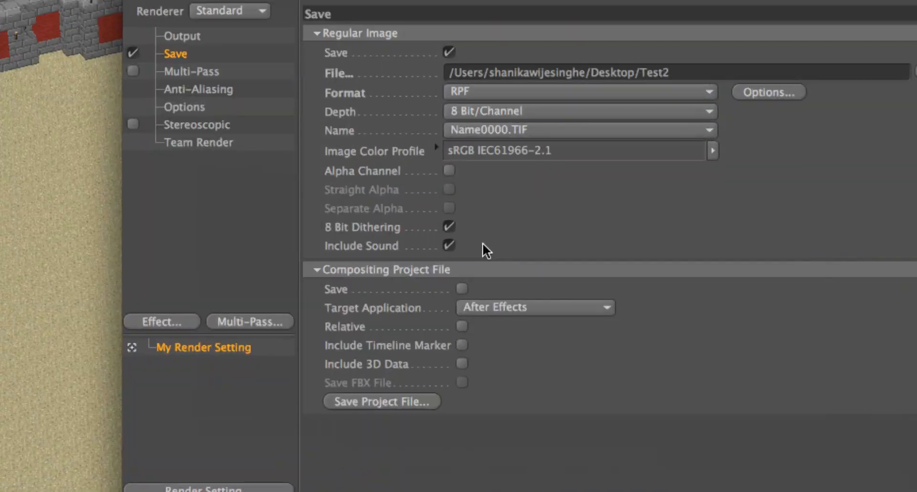
# Try saving a compositing project file with timeline markers and 3D data, and switch these options off again.
pyautogui.click(461, 289)
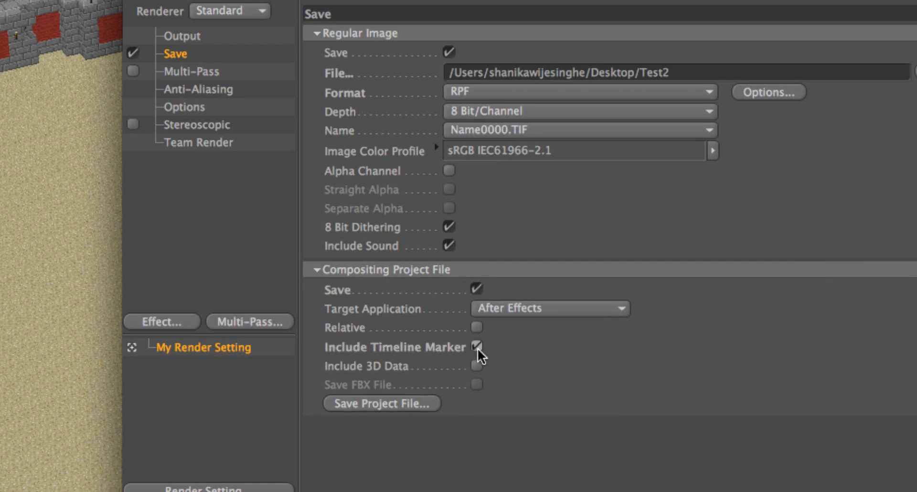
pyautogui.click(477, 363)
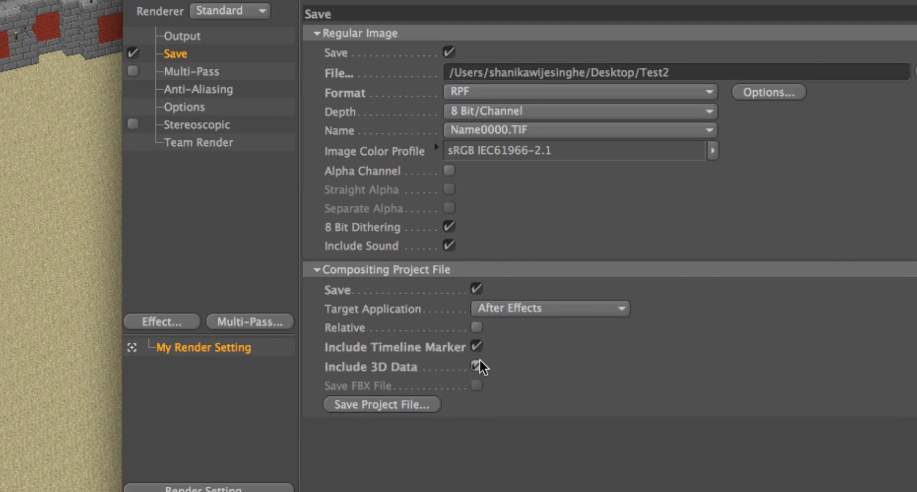
pyautogui.click(477, 289)
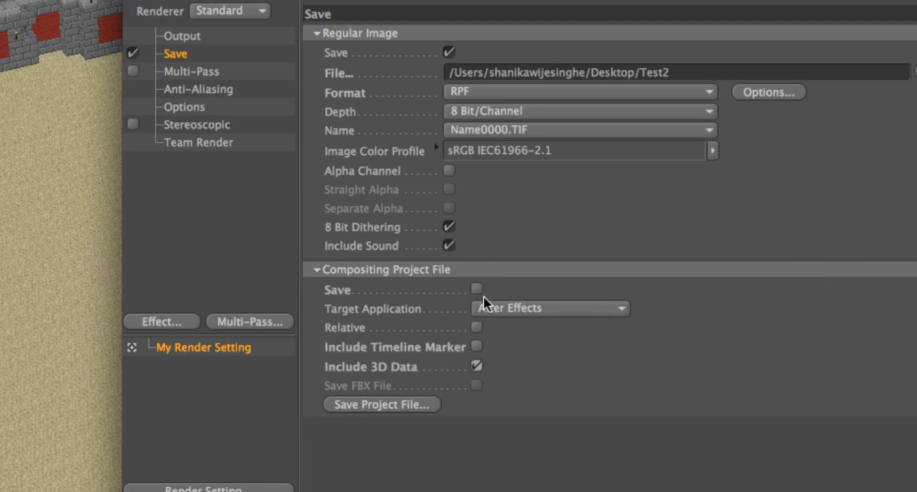
pyautogui.click(476, 366)
# Enable the alpha channel for the regular saved image.
pyautogui.click(449, 171)
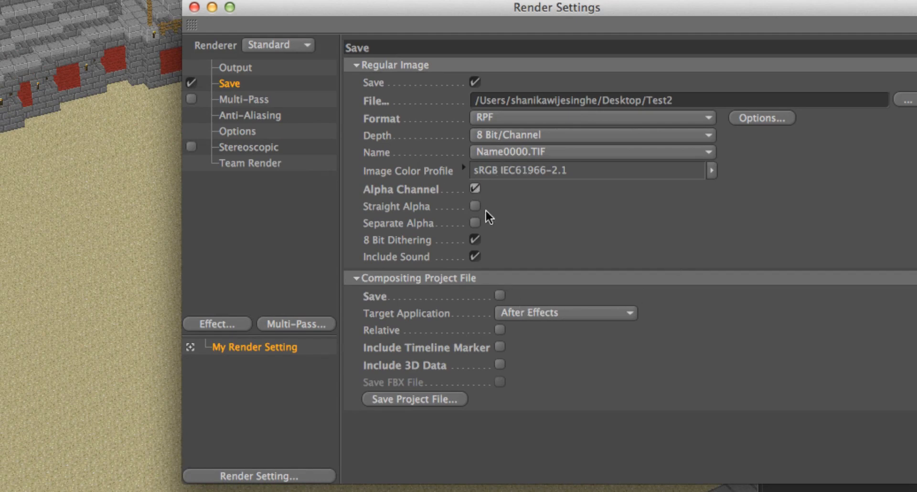
pyautogui.click(474, 188)
pyautogui.click(475, 189)
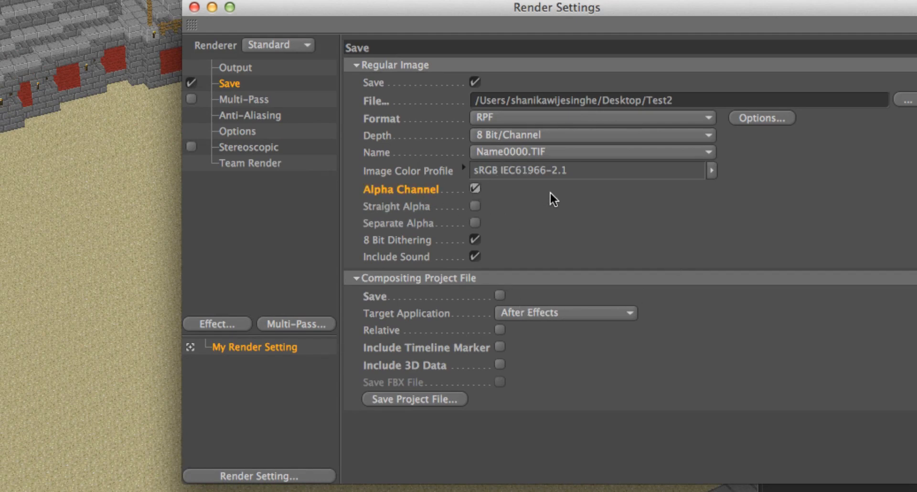
# Look at the multi-pass settings and set the render's anti-aliasing to Best.
pyautogui.click(240, 100)
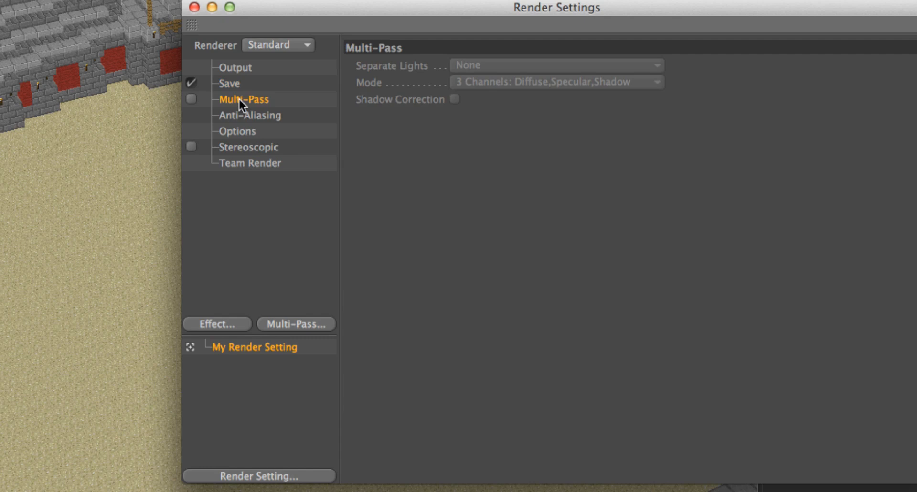
pyautogui.click(254, 118)
pyautogui.click(538, 65)
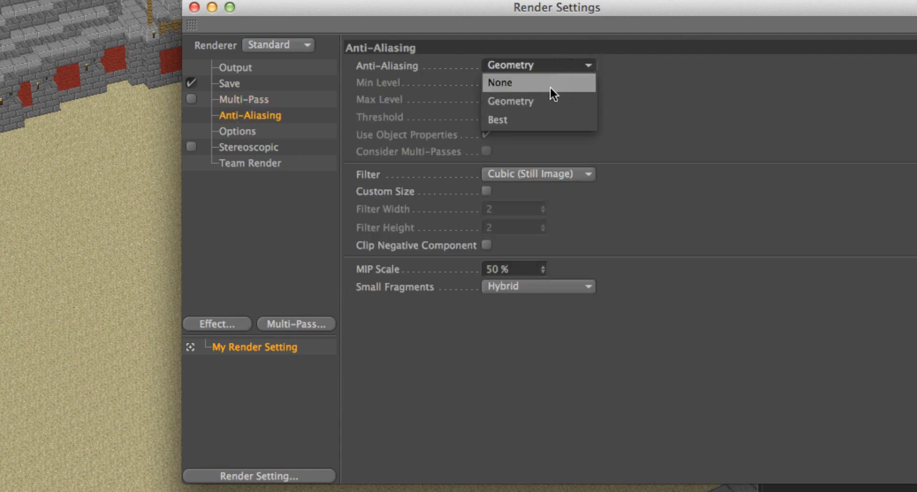
pyautogui.click(549, 100)
pyautogui.click(538, 65)
pyautogui.click(535, 119)
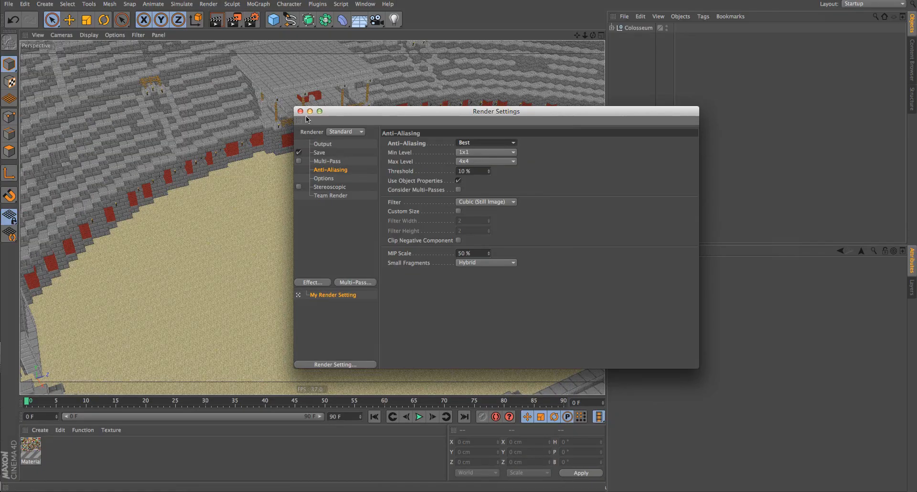
# Test-render a close view of the colosseum's stone seating and red banners in the viewport.
pyautogui.click(201, 125)
pyautogui.scroll(10, 197, 134)
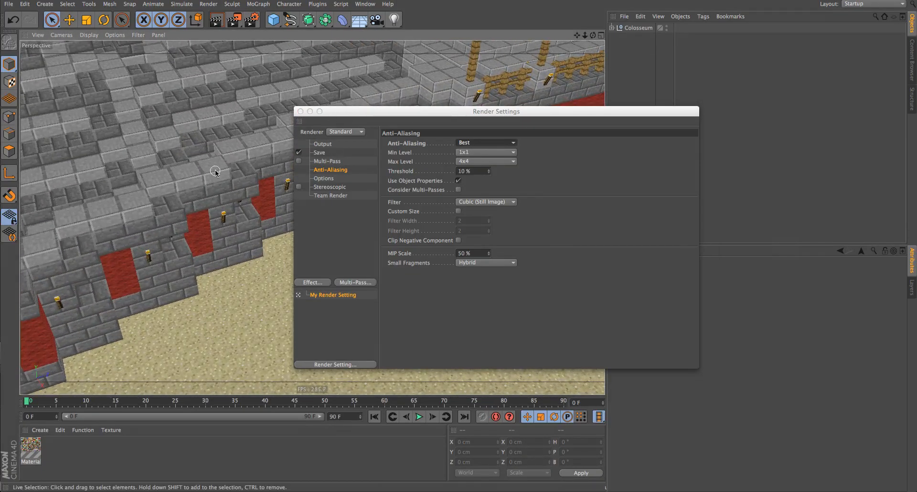
pyautogui.hotkey('ctrl', 'r')
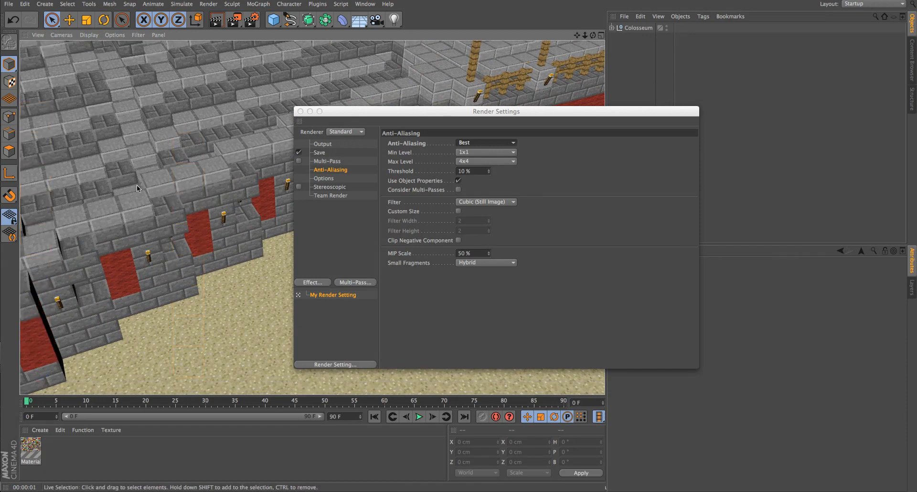
pyautogui.keyDown('alt'); pyautogui.moveTo(180, 163); pyautogui.dragTo(163, 182); pyautogui.keyUp('alt')
# Review the general and team render options and add the Ambient Occlusion effect with Evaluate Transparency enabled.
pyautogui.click(336, 178)
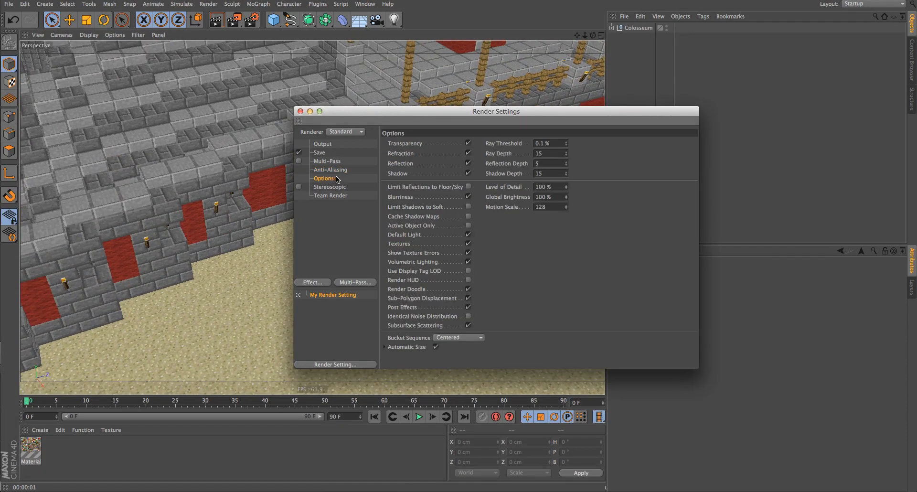
pyautogui.click(329, 195)
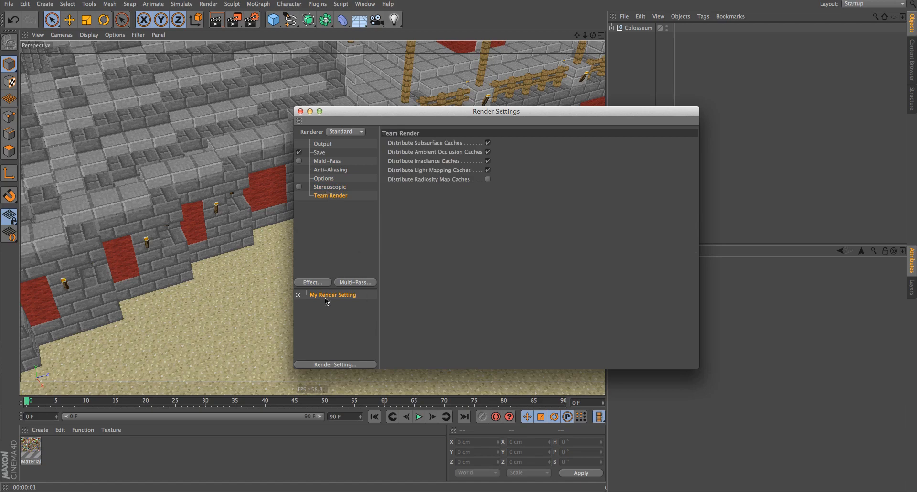
pyautogui.click(325, 283)
pyautogui.click(367, 269)
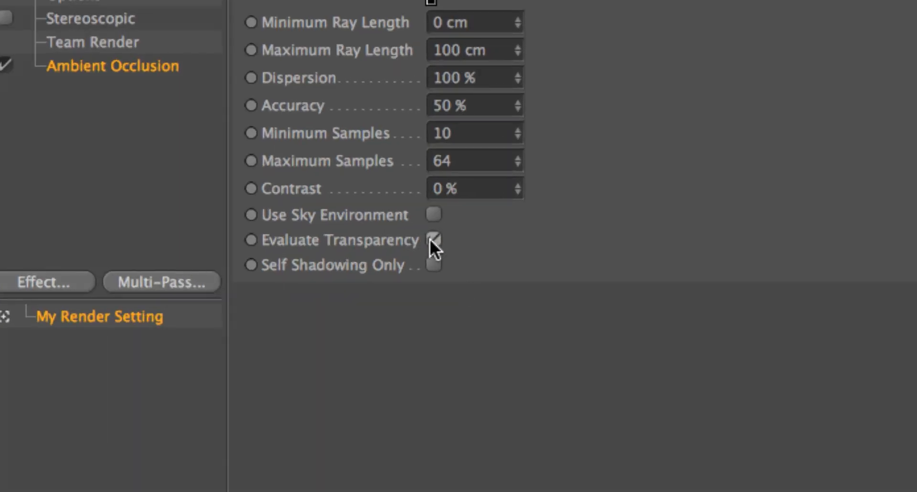
pyautogui.click(434, 239)
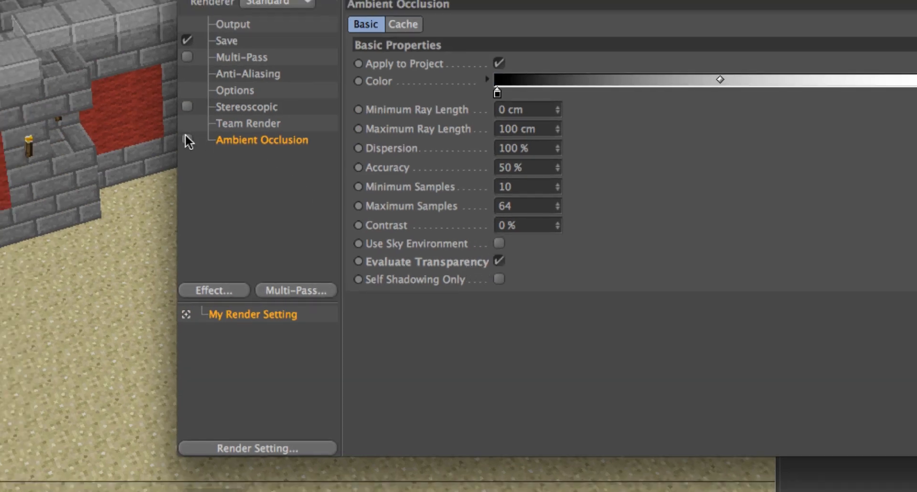
# Disable the Ambient Occlusion effect in the render settings.
pyautogui.click(185, 136)
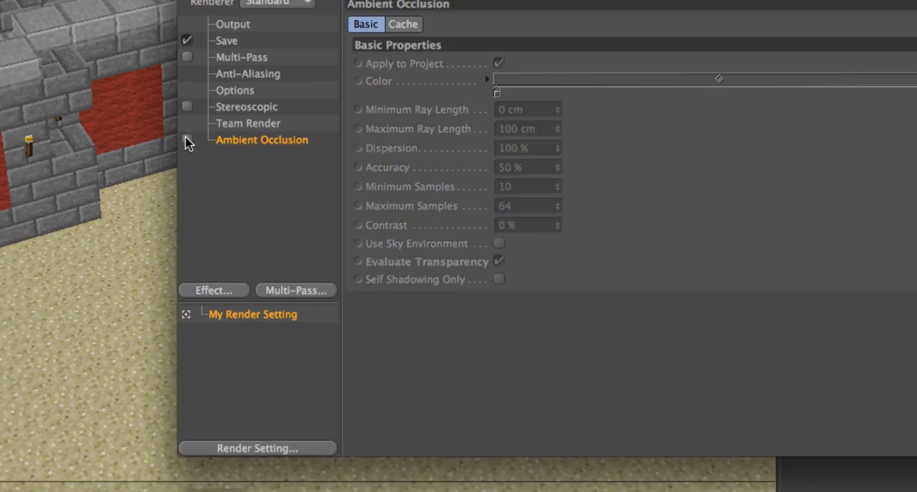
pyautogui.click(186, 136)
pyautogui.click(188, 137)
# Add the Global Illumination effect to the render settings and set its samples to Low.
pyautogui.click(238, 292)
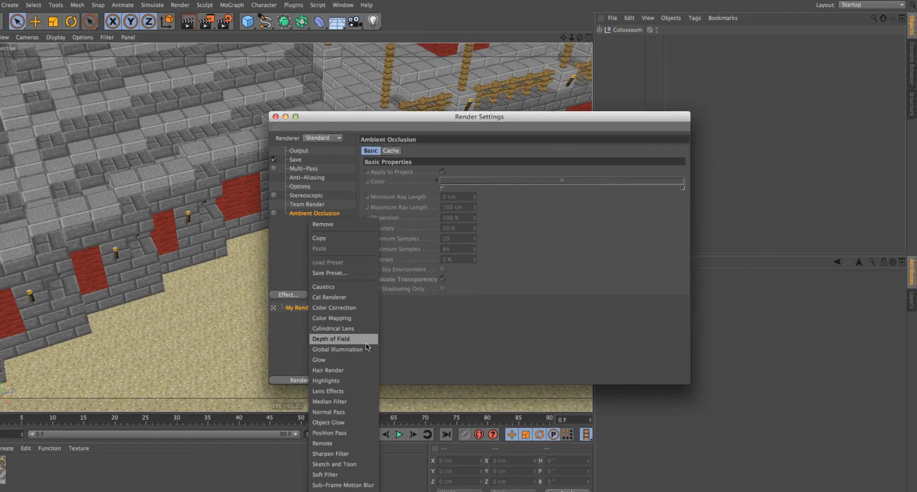
pyautogui.click(356, 349)
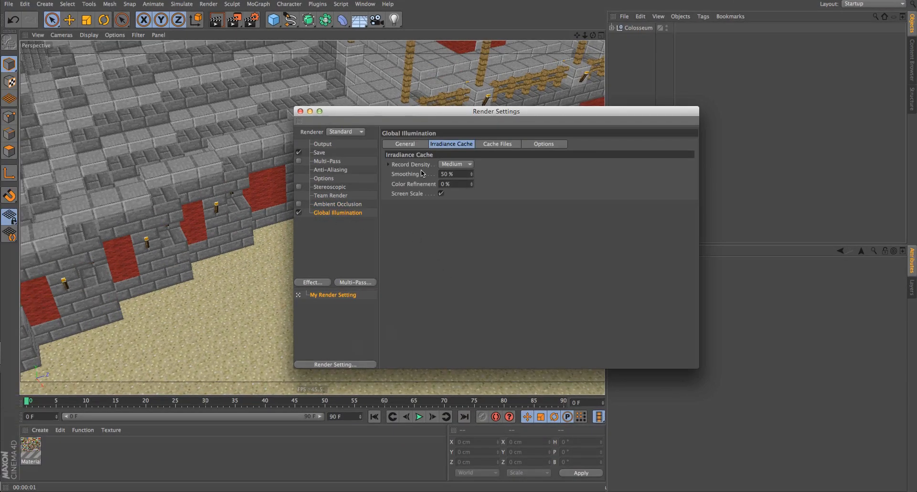
pyautogui.click(455, 163)
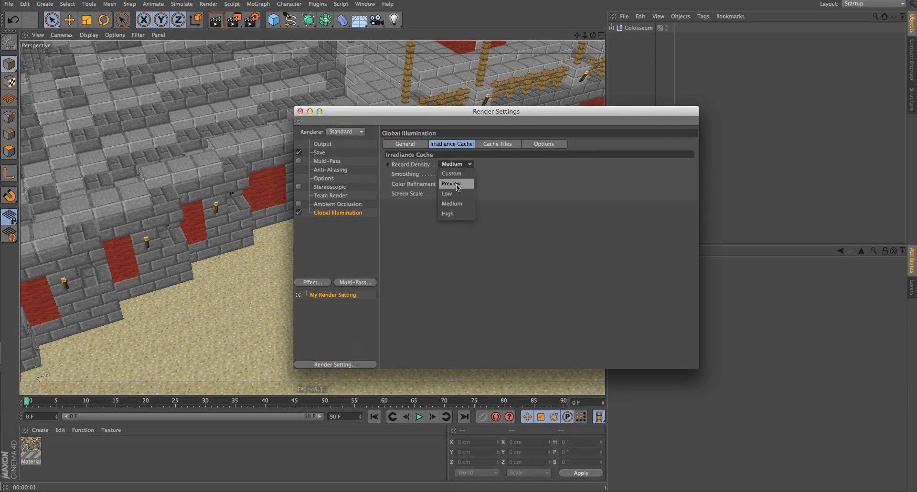
pyautogui.click(488, 144)
pyautogui.click(406, 144)
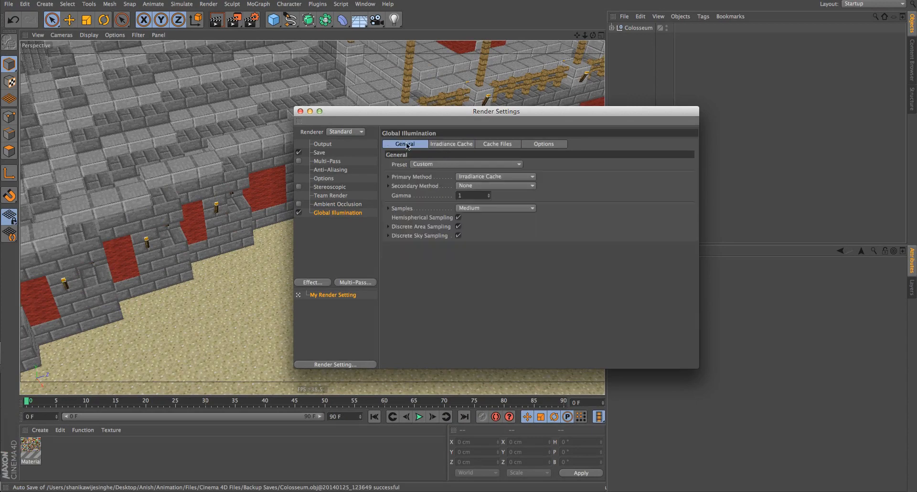
pyautogui.click(476, 208)
pyautogui.click(488, 235)
# Add the Glow, Lens Effects and Object Glow effects to the render settings and close the settings.
pyautogui.click(320, 283)
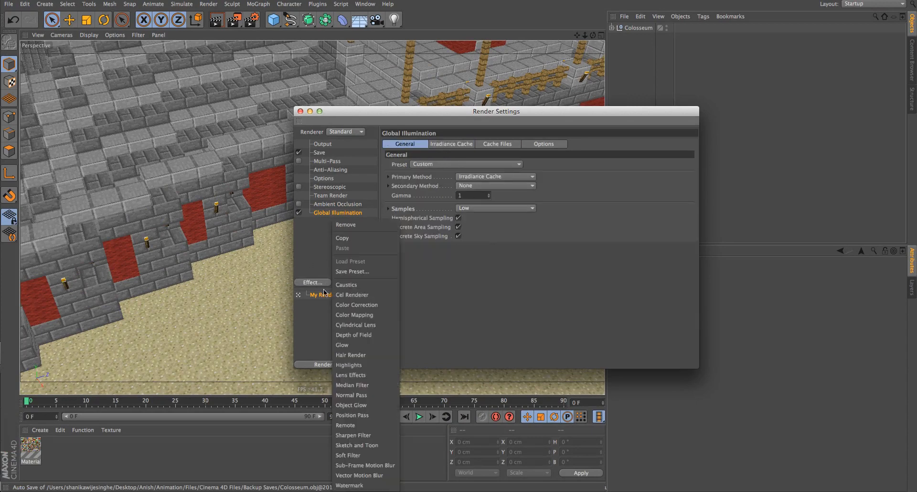
pyautogui.click(354, 345)
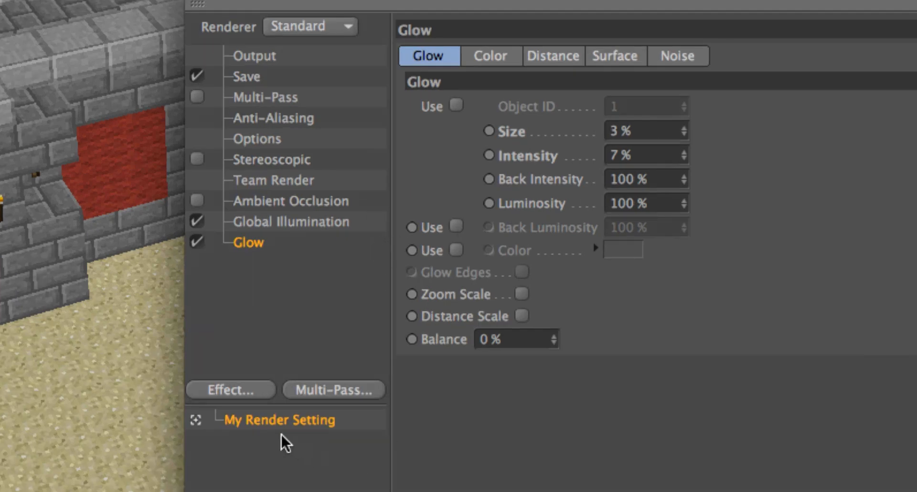
pyautogui.click(228, 390)
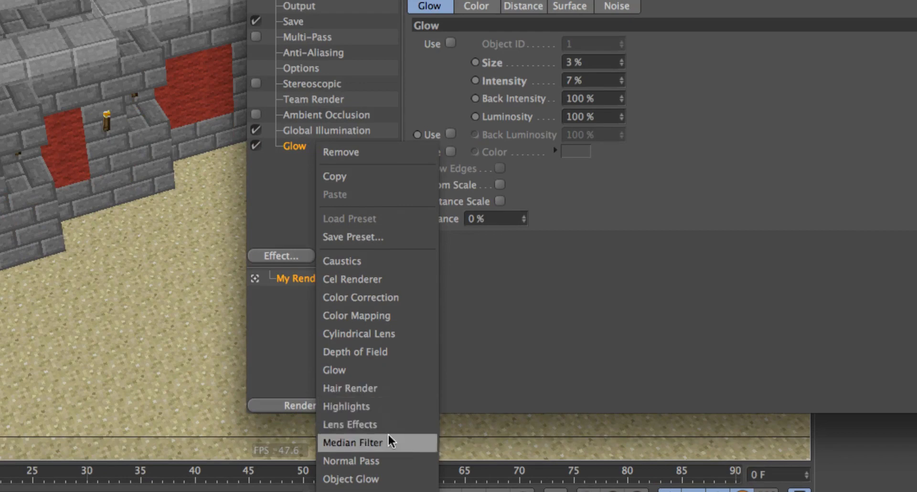
pyautogui.click(384, 408)
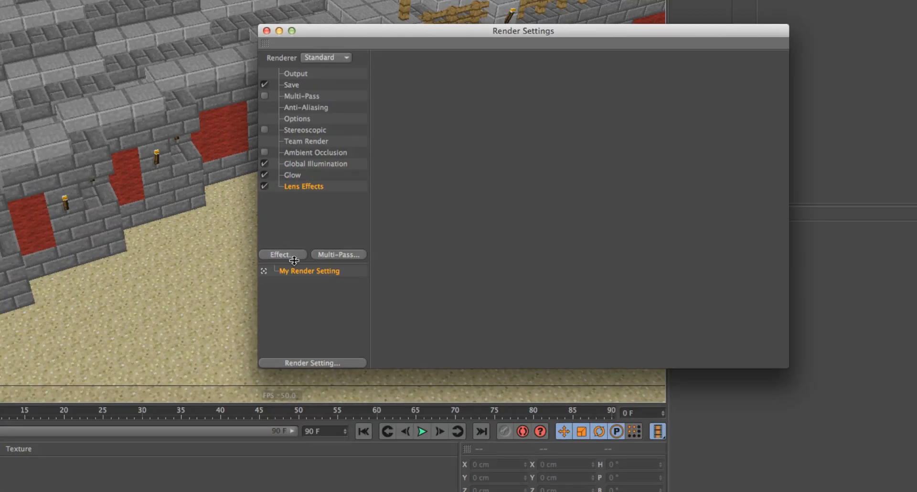
pyautogui.click(286, 254)
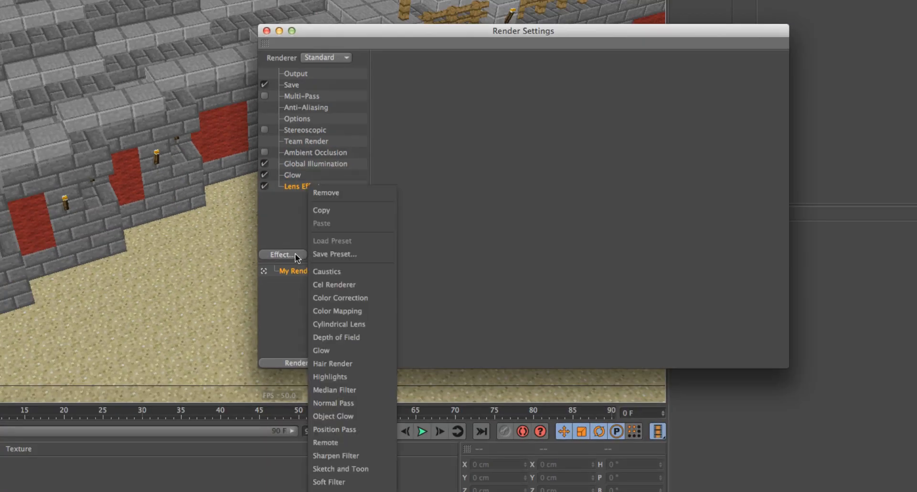
pyautogui.click(362, 415)
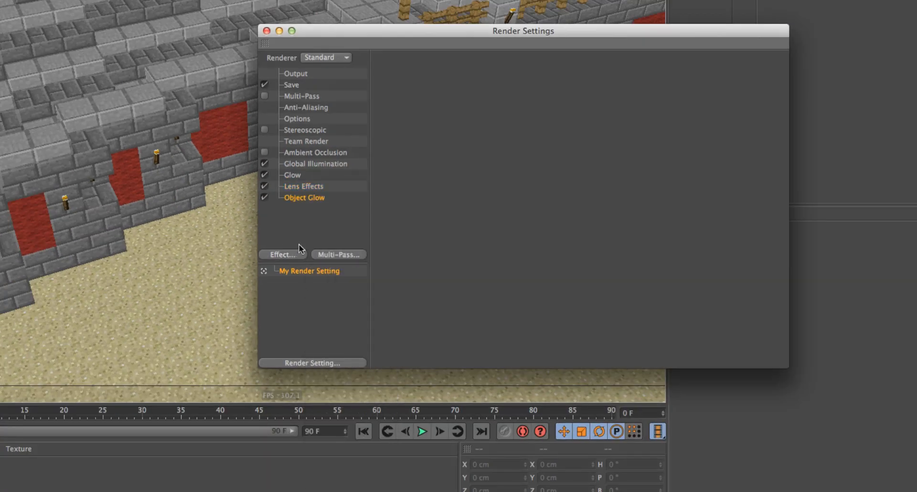
pyautogui.click(296, 253)
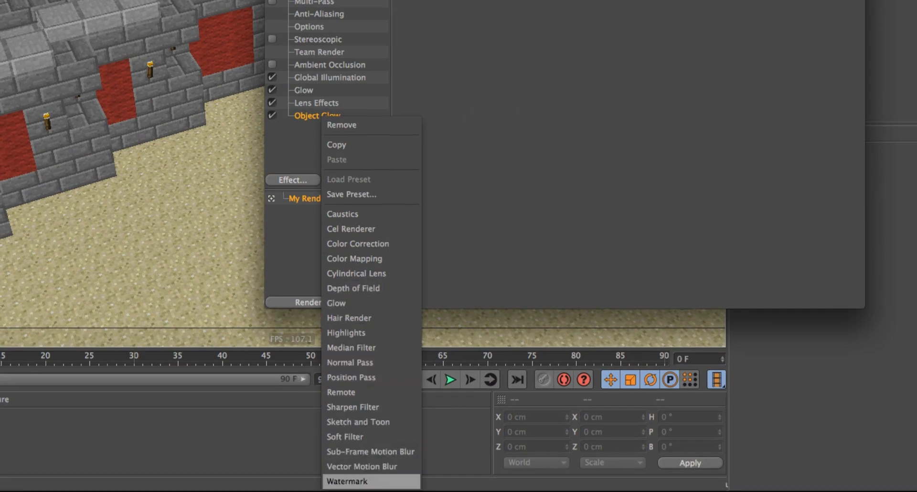
pyautogui.click(442, 173)
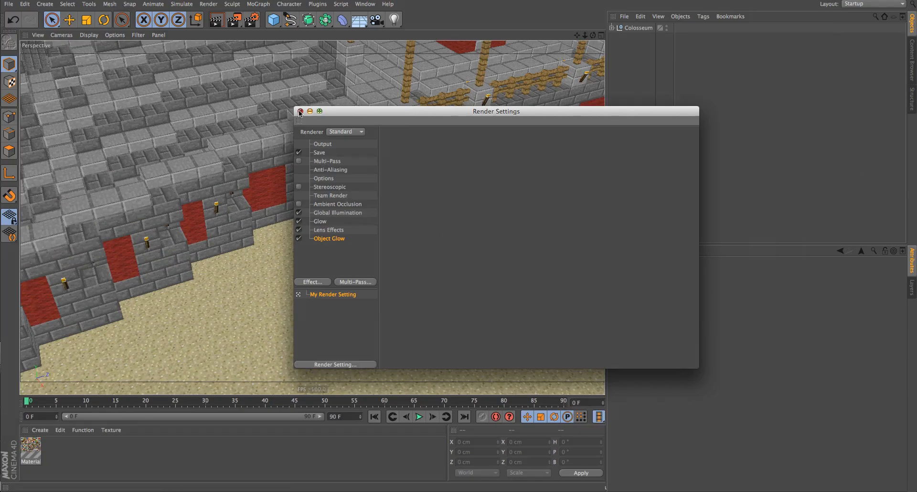
pyautogui.click(300, 112)
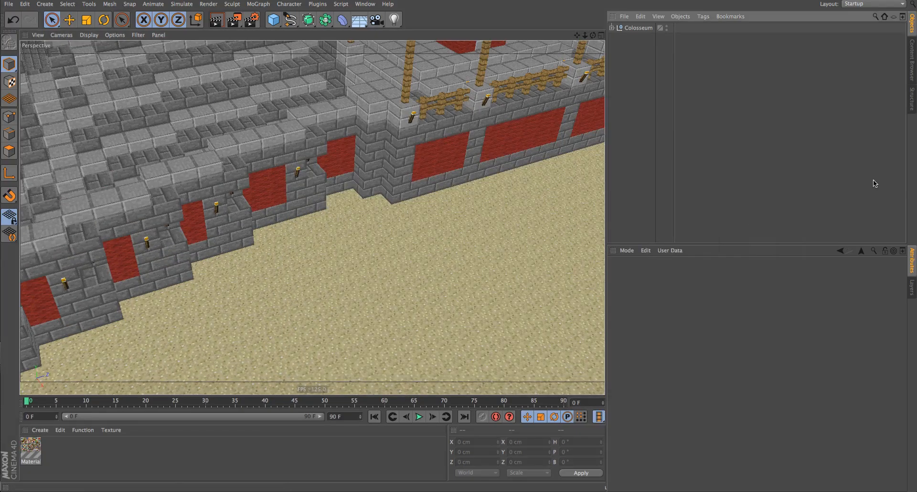
# Add a camera looking across the arena floor from above the stepped seating, and set its focal length to 15.4 mm.
pyautogui.scroll(-10, 317, 223)
pyautogui.keyDown('alt'); pyautogui.moveTo(260, 246); pyautogui.dragTo(192, 248, button='right'); pyautogui.keyUp('alt')
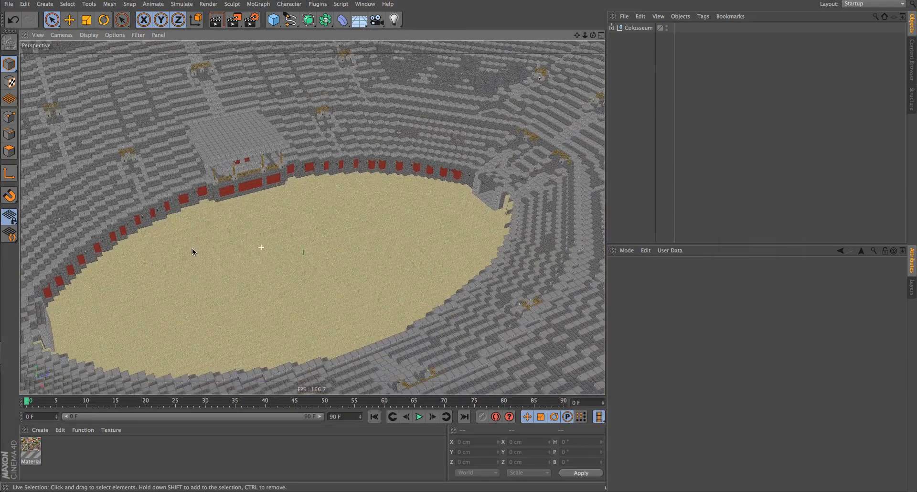
pyautogui.keyDown('alt'); pyautogui.moveTo(202, 257); pyautogui.dragTo(319, 269); pyautogui.keyUp('alt')
pyautogui.keyDown('alt'); pyautogui.moveTo(62, 212); pyautogui.dragTo(155, 213, button='right'); pyautogui.keyUp('alt')
pyautogui.moveTo(215, 338)
pyautogui.keyDown('alt'); pyautogui.mouseDown()
pyautogui.moveTo(280, 292)
pyautogui.moveTo(305, 327)
pyautogui.mouseUp(); pyautogui.keyUp('alt')
pyautogui.moveTo(221, 354)
pyautogui.keyDown('alt'); pyautogui.mouseDown(button='right')
pyautogui.moveTo(337, 352)
pyautogui.moveTo(306, 319)
pyautogui.mouseUp(button='right'); pyautogui.keyUp('alt')
pyautogui.keyDown('alt'); pyautogui.moveTo(160, 331); pyautogui.dragTo(125, 313, button='right'); pyautogui.keyUp('alt')
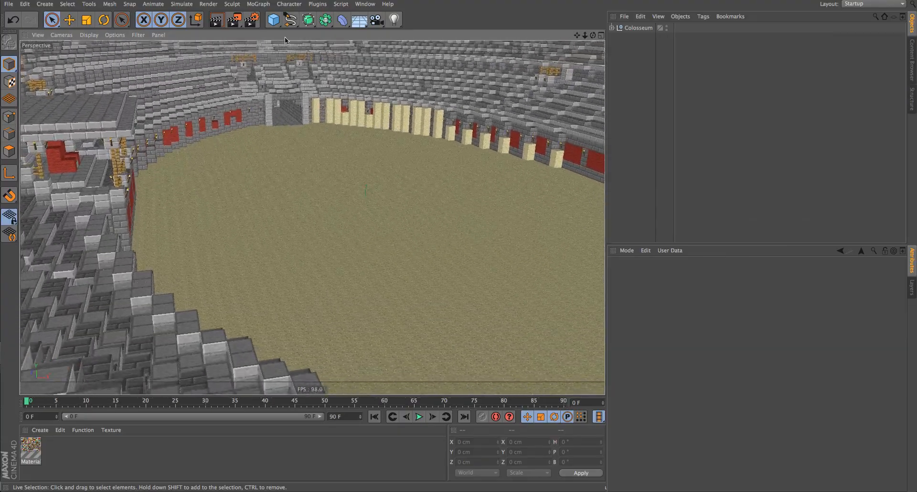
pyautogui.click(376, 19)
pyautogui.click(633, 29)
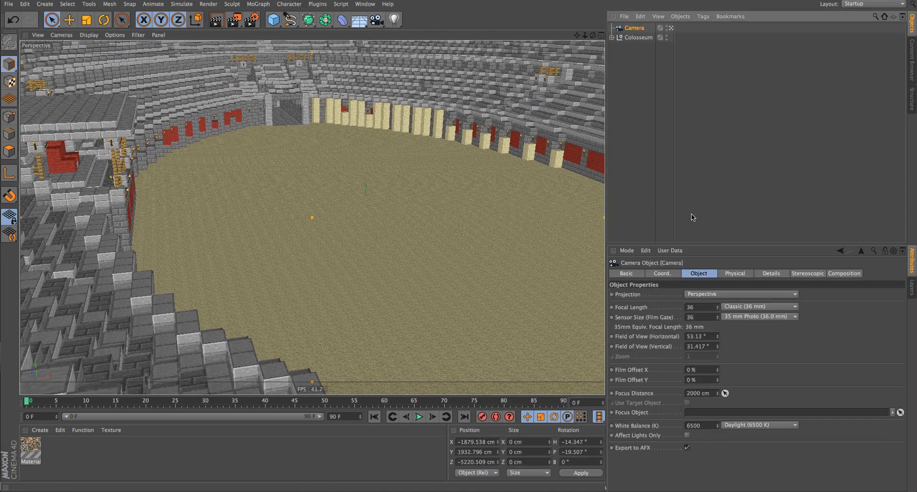
pyautogui.click(714, 316)
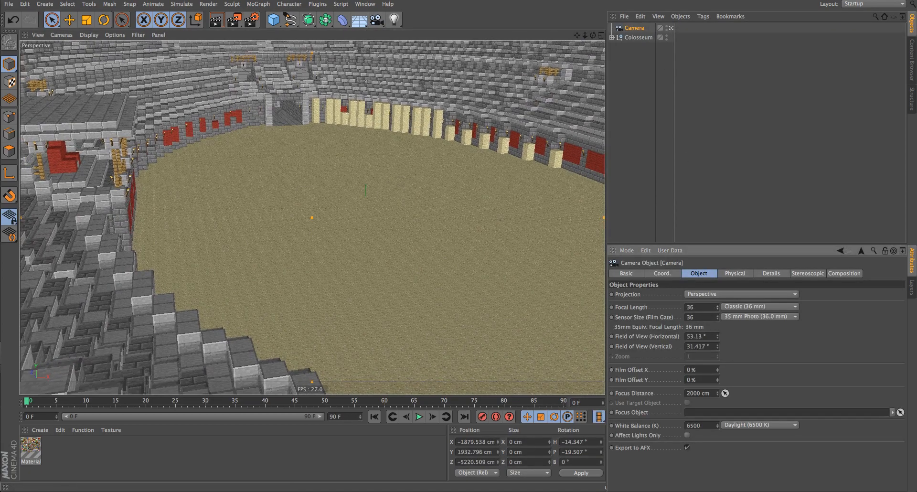
pyautogui.moveTo(717, 307); pyautogui.dragTo(717, 348)
# Reposition the camera low over the stone seating so it frames the arena, the red banners and the upper stands.
pyautogui.scroll(8, 191, 327)
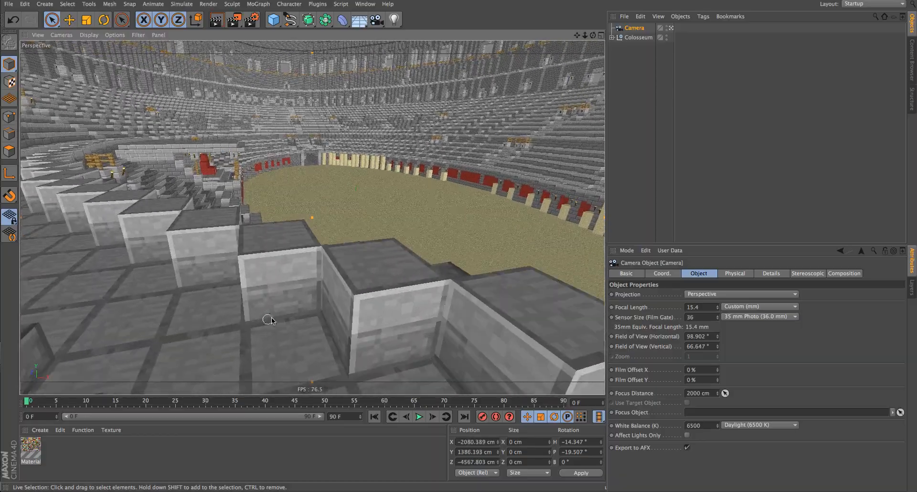
pyautogui.keyDown('alt'); pyautogui.moveTo(271, 318); pyautogui.dragTo(203, 263); pyautogui.keyUp('alt')
pyautogui.scroll(8, 283, 346)
pyautogui.keyDown('alt'); pyautogui.moveTo(293, 370); pyautogui.dragTo(299, 334); pyautogui.keyUp('alt')
pyautogui.keyDown('alt'); pyautogui.moveTo(337, 334); pyautogui.dragTo(99, 362, button='middle'); pyautogui.keyUp('alt')
pyautogui.keyDown('alt'); pyautogui.moveTo(364, 290); pyautogui.dragTo(266, 353, button='middle'); pyautogui.keyUp('alt')
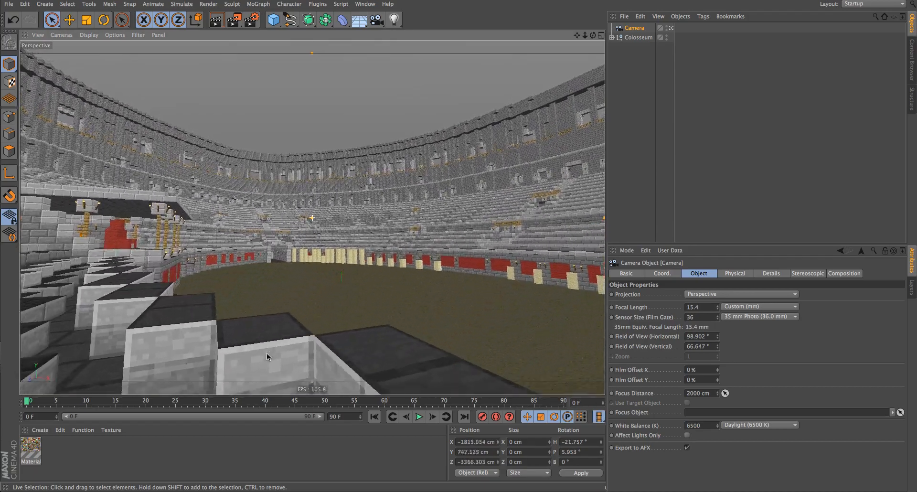
pyautogui.keyDown('alt'); pyautogui.moveTo(267, 353); pyautogui.dragTo(254, 306); pyautogui.keyUp('alt')
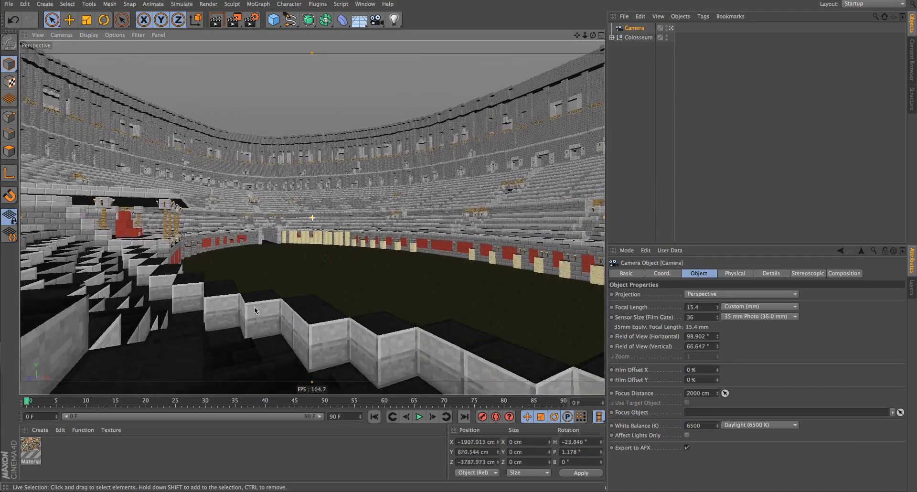
pyautogui.keyDown('alt'); pyautogui.moveTo(254, 307); pyautogui.dragTo(259, 307, button='middle'); pyautogui.keyUp('alt')
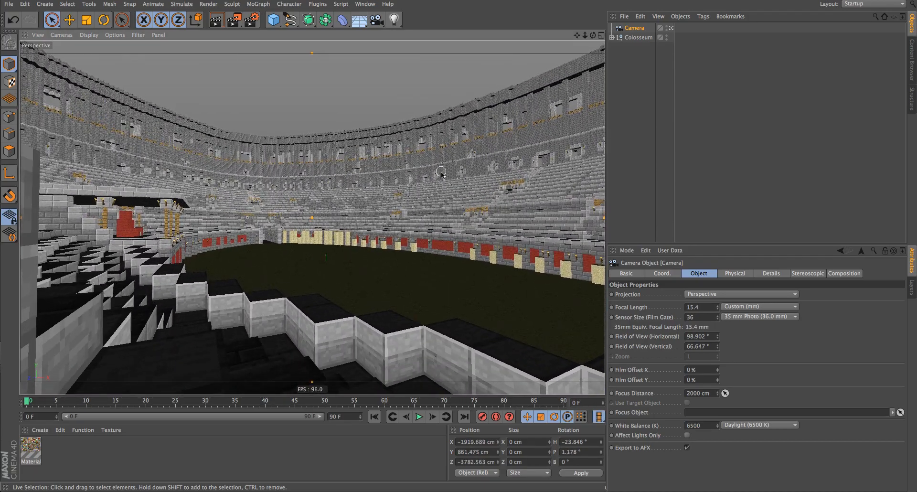
# Leave the camera's view and add an infinite light to the scene.
pyautogui.moveTo(395, 20); pyautogui.dragTo(669, 36)
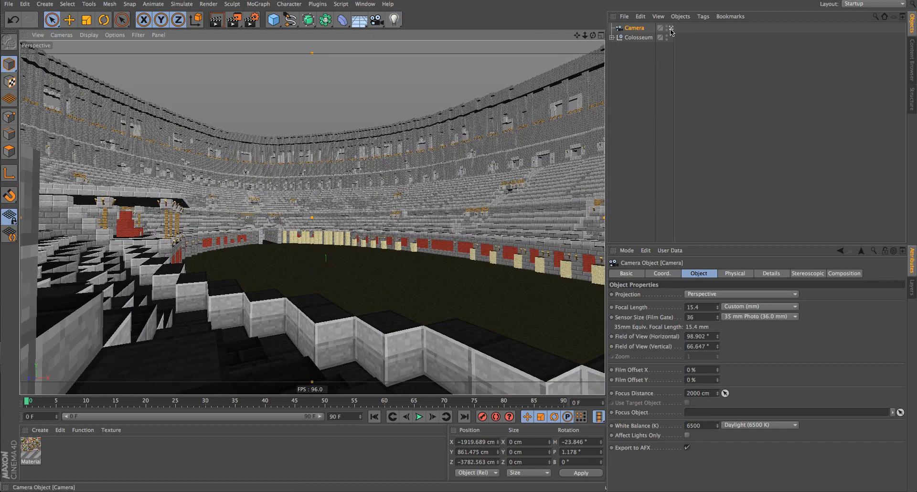
pyautogui.click(671, 28)
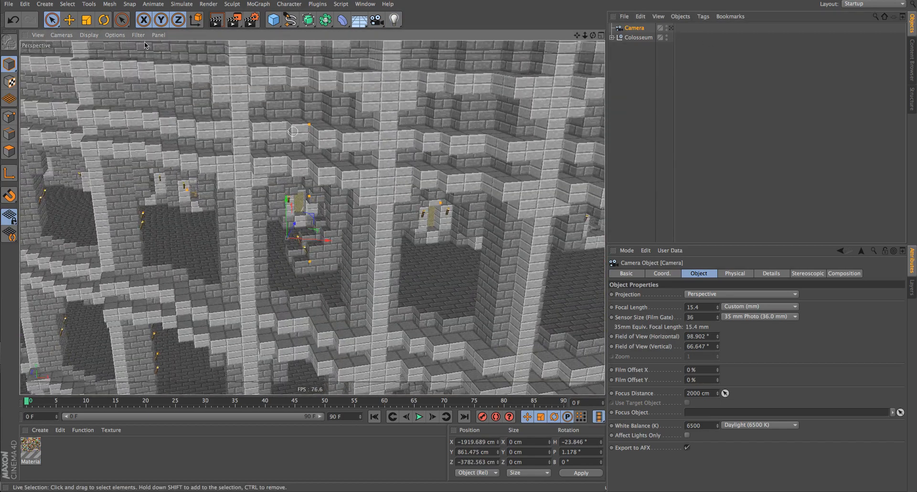
pyautogui.click(110, 4)
pyautogui.click(411, 18)
pyautogui.click(394, 20)
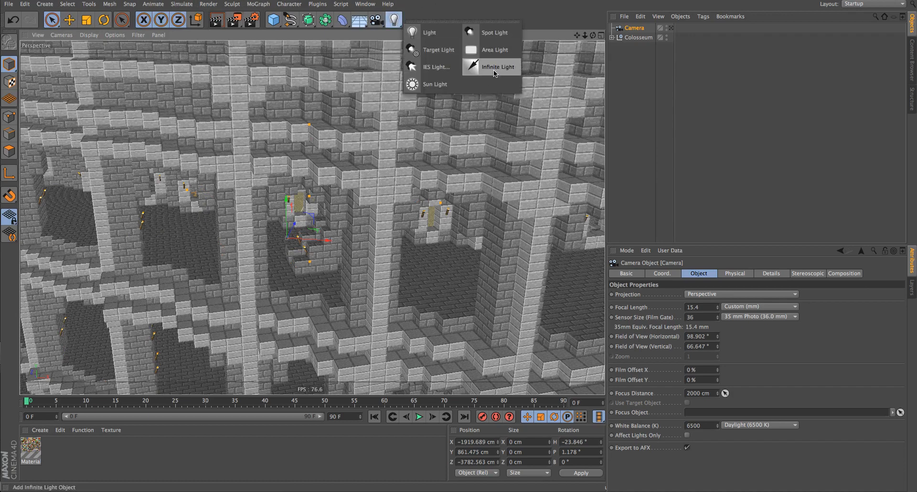
pyautogui.click(494, 70)
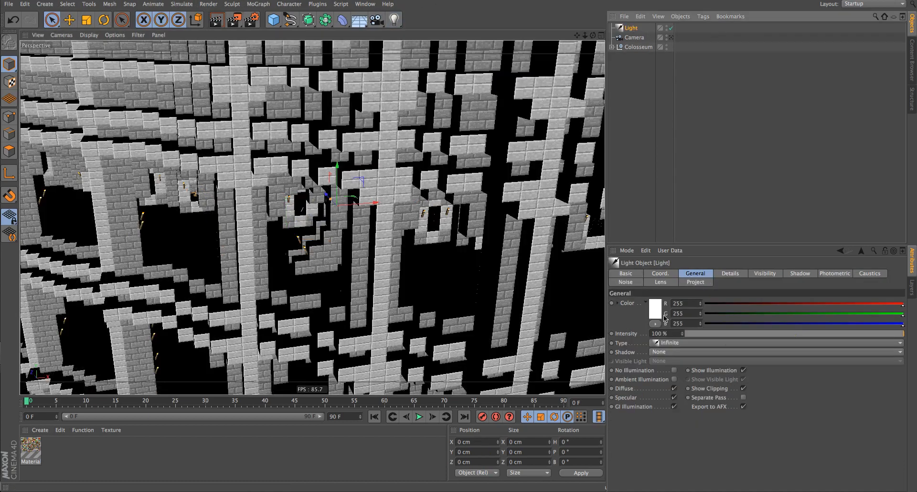
# Look through the light and aim it down at the whole colosseum from outside, with heading about 158° and pitch about -21°, then leave its view.
pyautogui.click(61, 35)
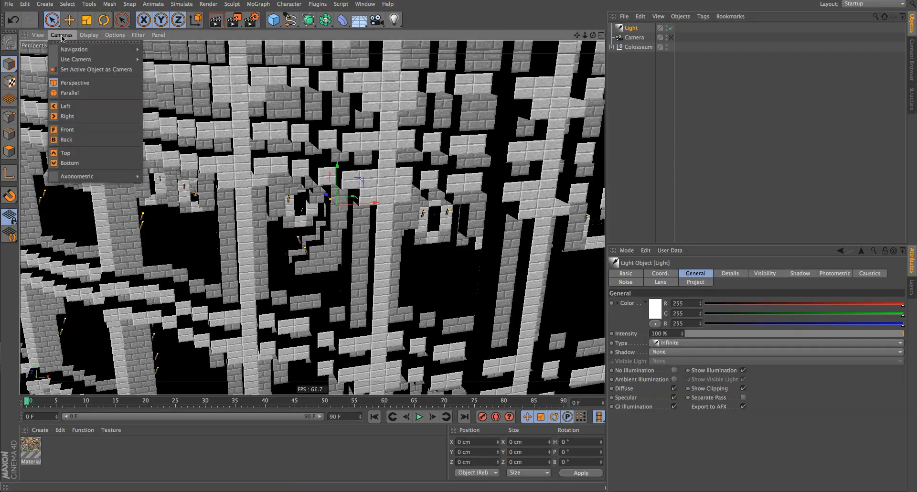
pyautogui.click(79, 69)
pyautogui.keyDown('alt'); pyautogui.moveTo(262, 178); pyautogui.dragTo(315, 237); pyautogui.keyUp('alt')
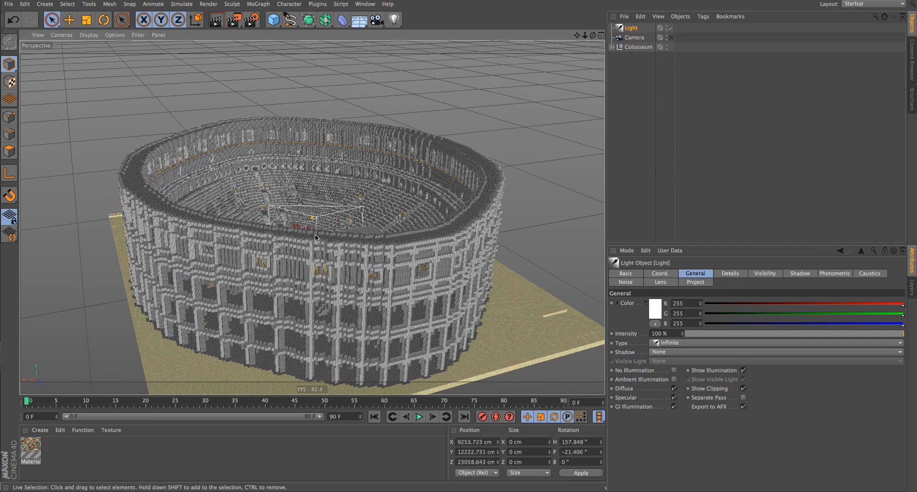
pyautogui.click(671, 38)
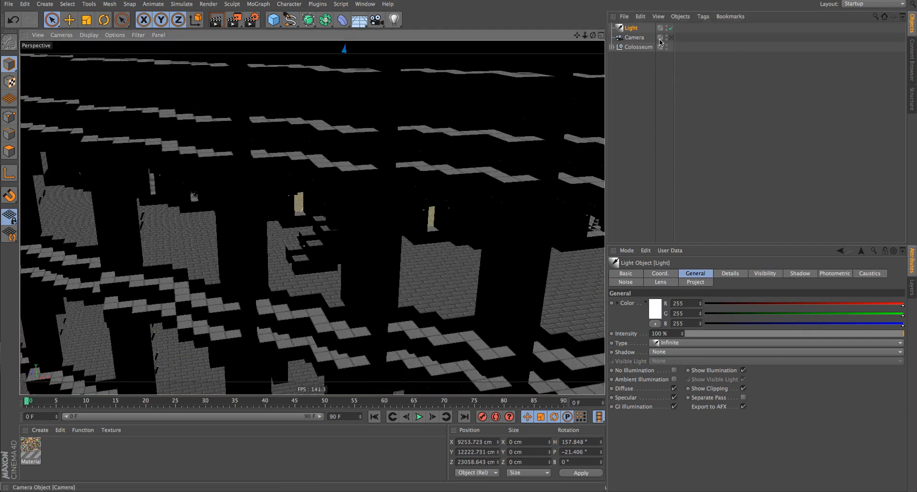
# Examine how the infinite light shades the colosseum's outer walls and interior seating from outside and above.
pyautogui.keyDown('alt'); pyautogui.moveTo(463, 169); pyautogui.dragTo(338, 322, button='middle'); pyautogui.keyUp('alt')
pyautogui.keyDown('alt'); pyautogui.moveTo(337, 321); pyautogui.dragTo(143, 335, button='right'); pyautogui.keyUp('alt')
pyautogui.click(69, 36)
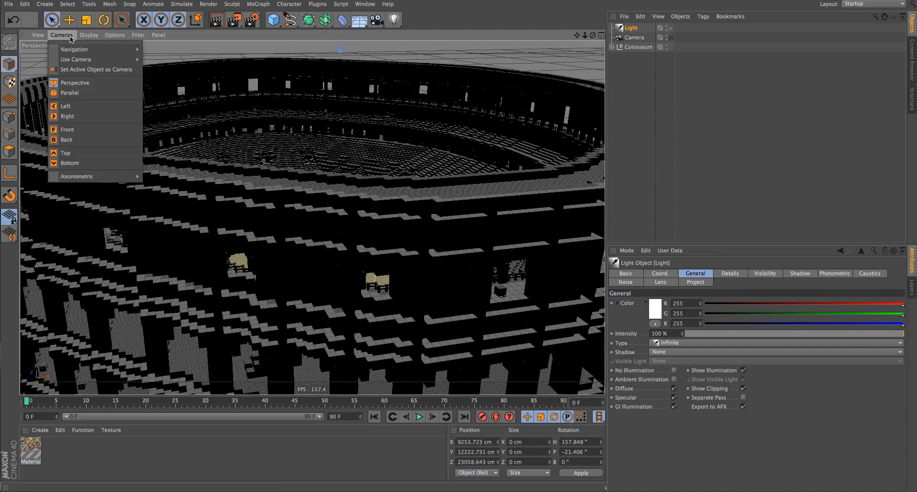
pyautogui.moveTo(119, 61)
pyautogui.click(158, 62)
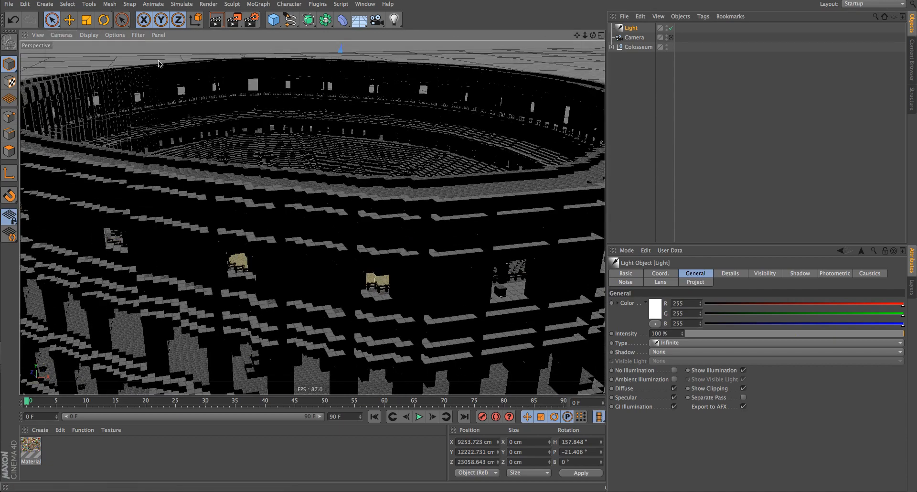
pyautogui.keyDown('alt'); pyautogui.moveTo(467, 242); pyautogui.dragTo(566, 221); pyautogui.keyUp('alt')
pyautogui.keyDown('alt'); pyautogui.moveTo(494, 196); pyautogui.dragTo(468, 252); pyautogui.keyUp('alt')
pyautogui.keyDown('alt'); pyautogui.moveTo(487, 154); pyautogui.dragTo(416, 184, button='middle'); pyautogui.keyUp('alt')
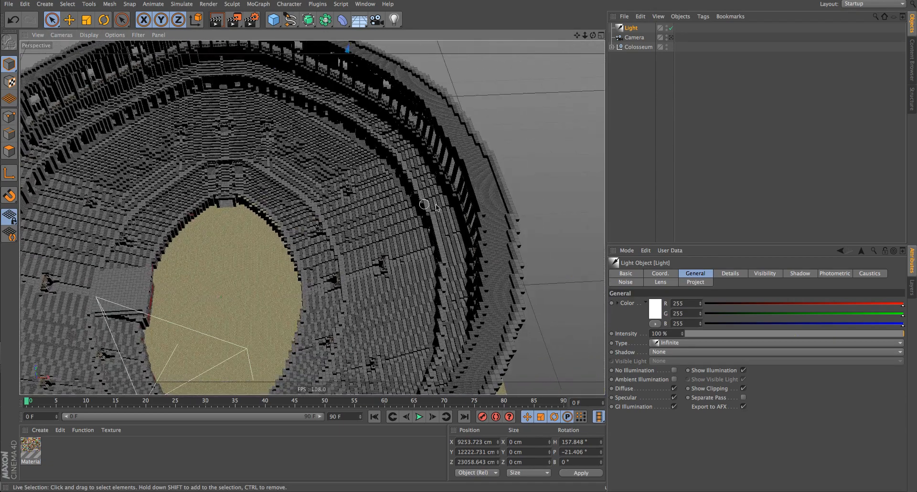
pyautogui.keyDown('alt'); pyautogui.moveTo(415, 184); pyautogui.dragTo(416, 122); pyautogui.keyUp('alt')
# Tint the infinite light a pale warm colour with RGB 230, 214, 204.
pyautogui.click(633, 29)
pyautogui.click(728, 275)
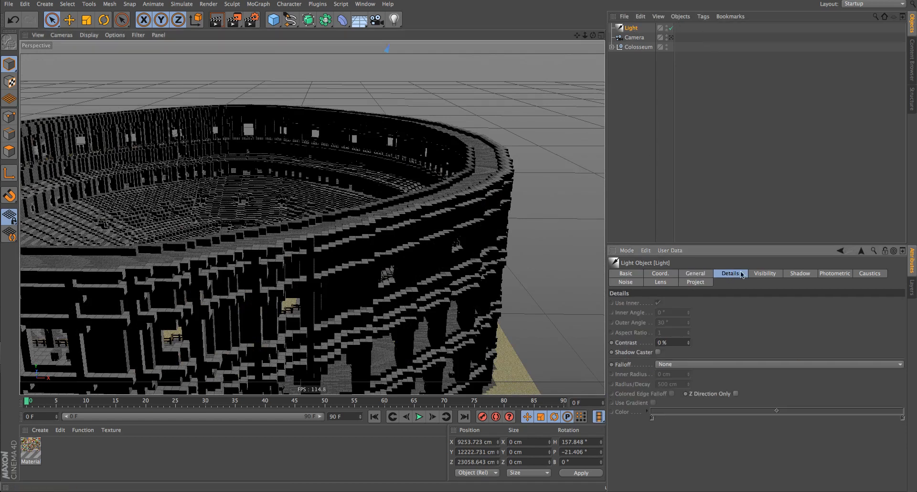
pyautogui.click(699, 275)
pyautogui.click(728, 275)
pyautogui.click(703, 276)
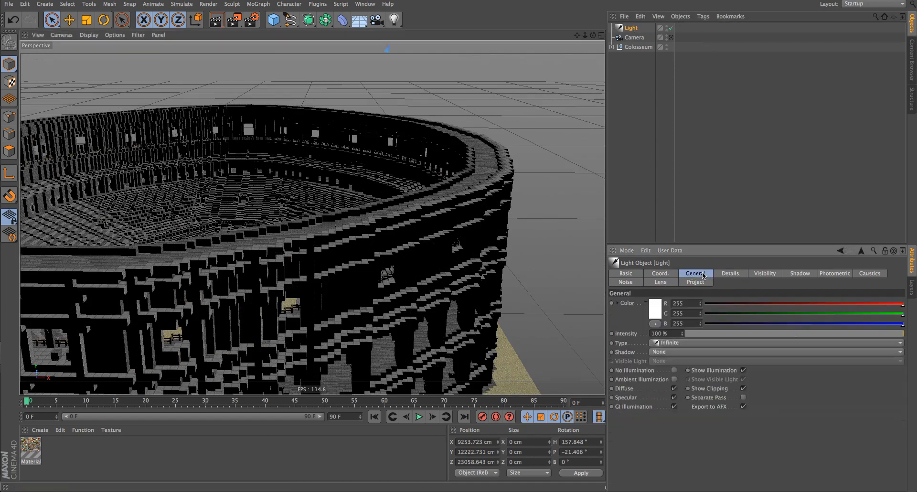
pyautogui.click(655, 308)
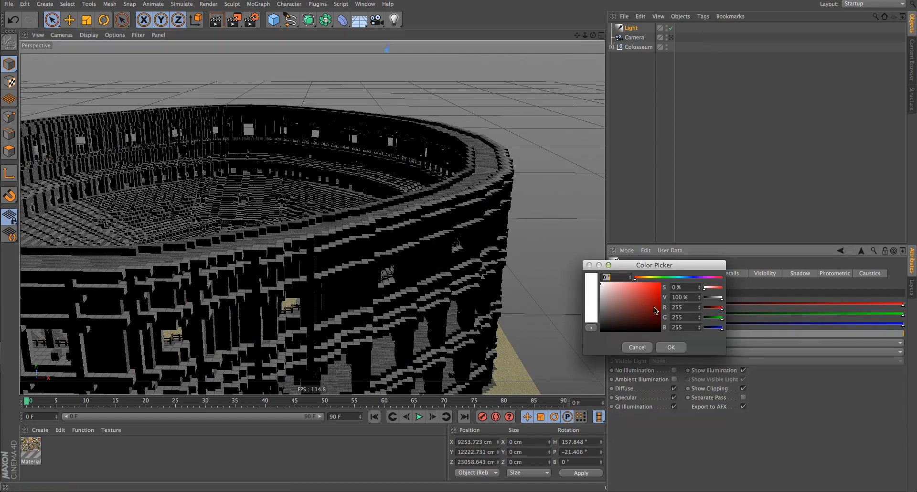
pyautogui.click(639, 279)
pyautogui.moveTo(609, 295); pyautogui.dragTo(607, 285)
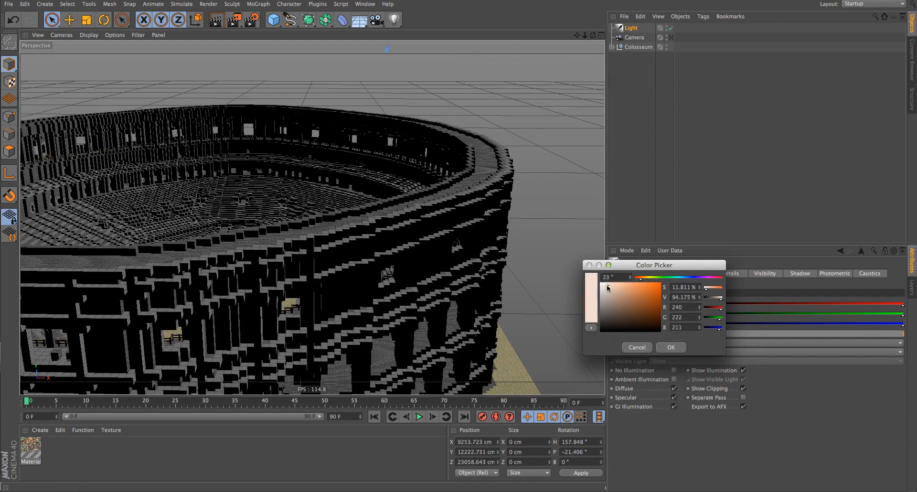
pyautogui.click(672, 347)
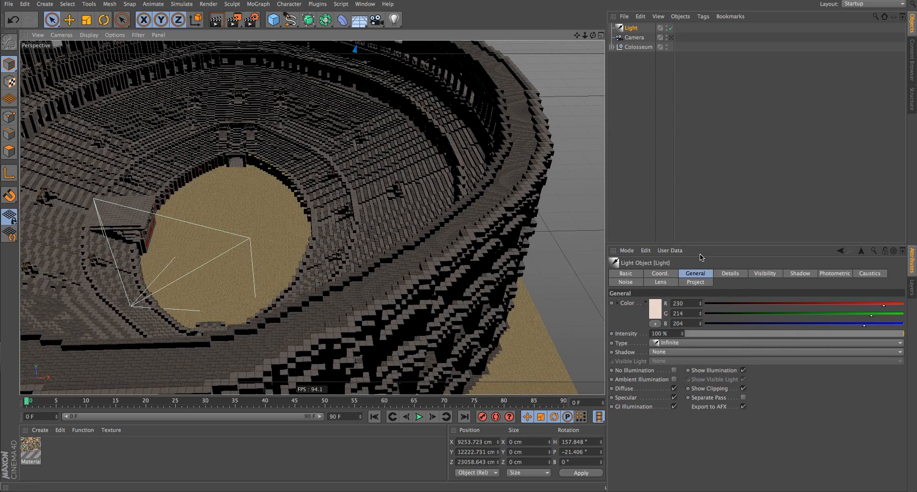
# Set the infinite light's shadow type to Area.
pyautogui.click(721, 276)
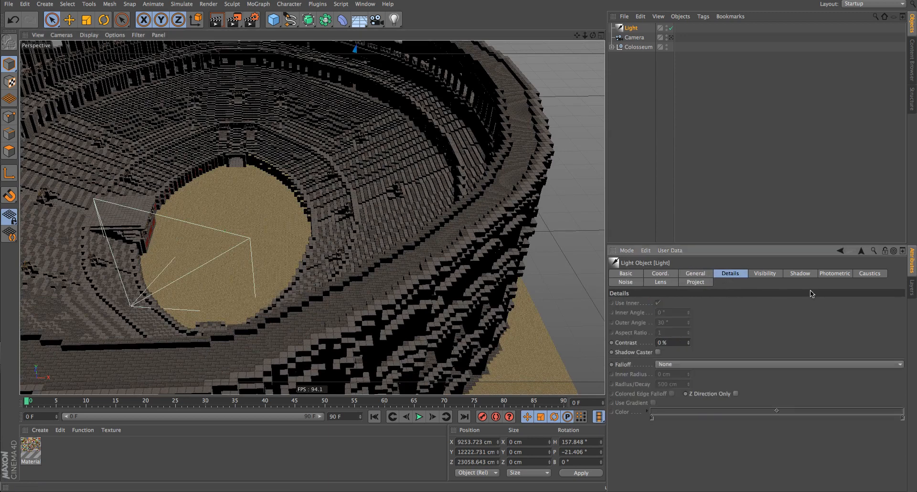
pyautogui.click(699, 274)
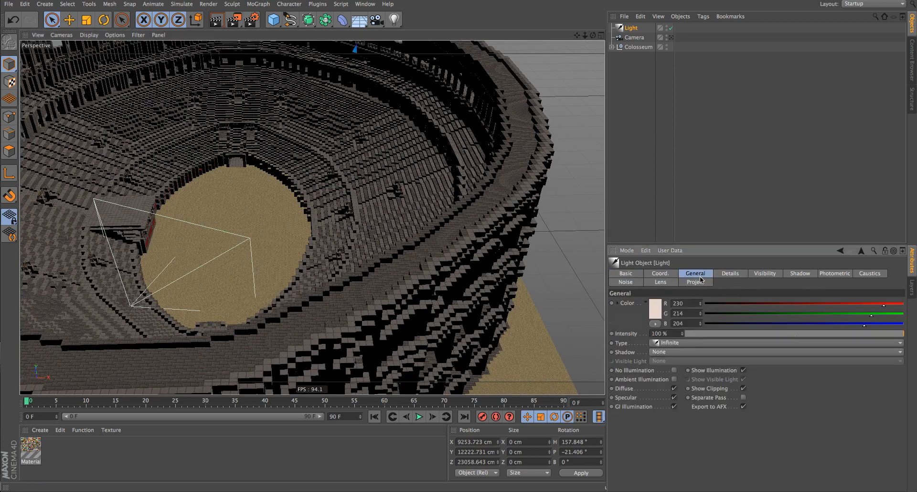
pyautogui.click(690, 353)
pyautogui.click(681, 390)
# Examine the light's shadow type options and its details, visibility, shadow, photometric and caustics settings.
pyautogui.click(732, 275)
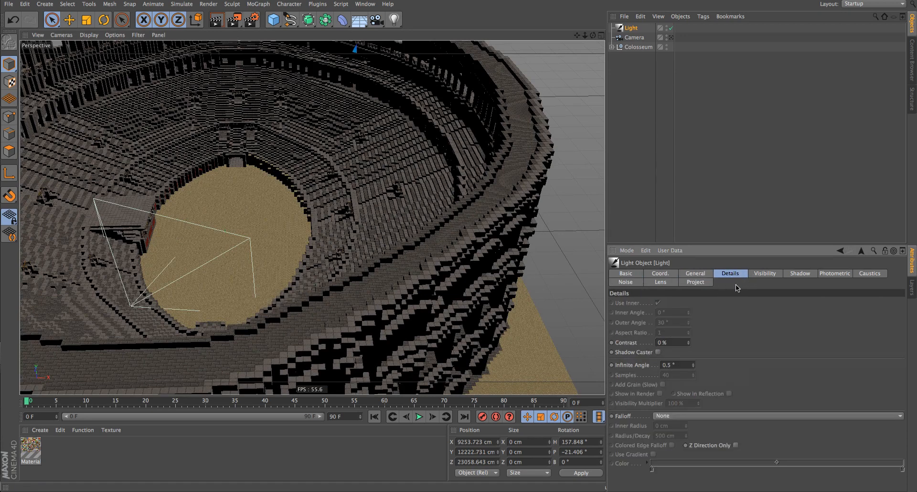
pyautogui.click(695, 273)
pyautogui.click(673, 351)
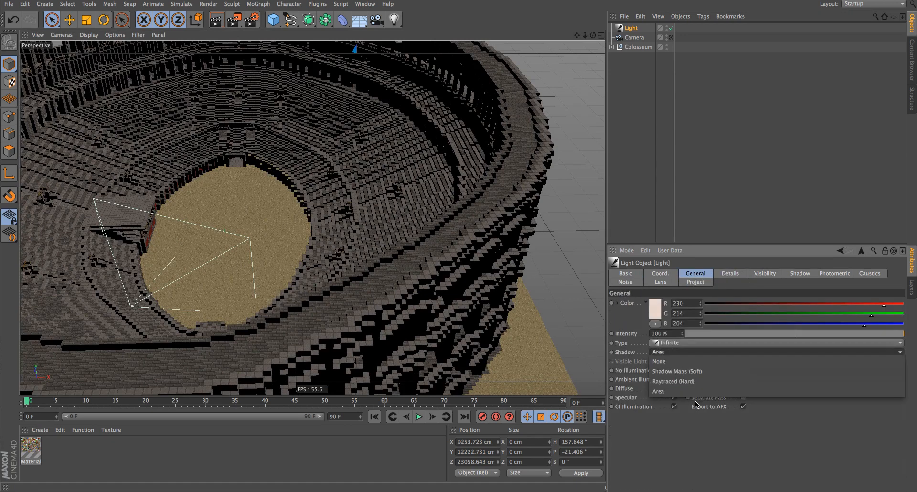
pyautogui.click(697, 372)
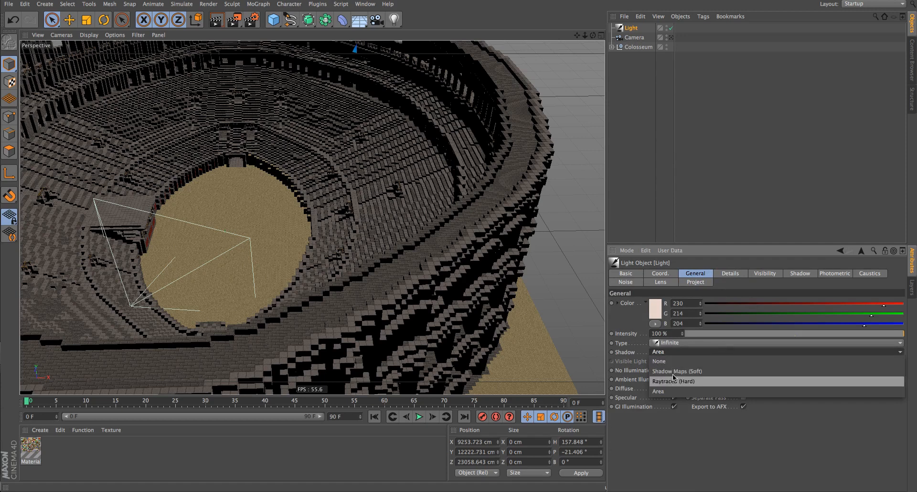
pyautogui.click(731, 273)
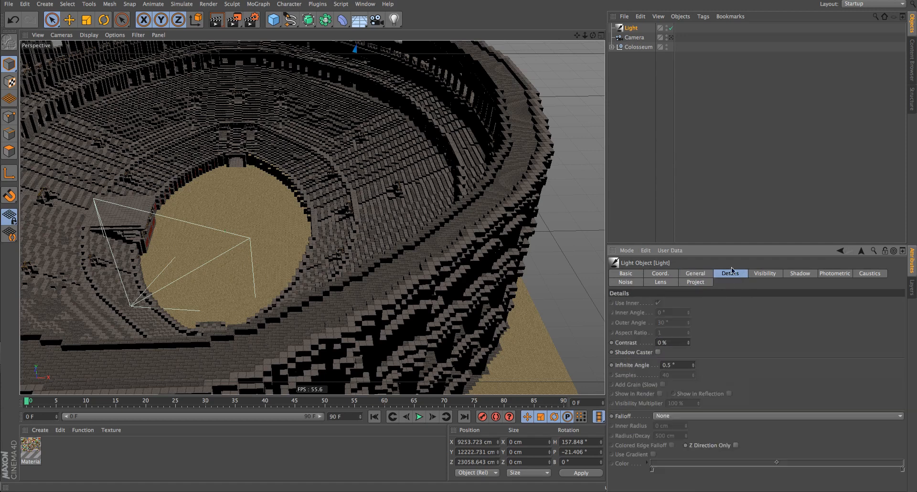
pyautogui.click(767, 274)
pyautogui.click(801, 273)
pyautogui.click(830, 274)
pyautogui.click(857, 273)
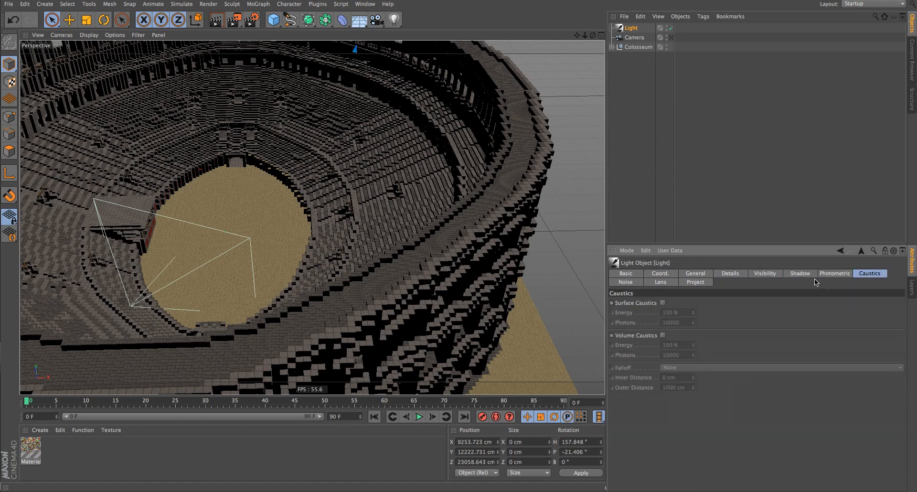
pyautogui.click(835, 274)
# Set both the glow and the reflexes of the light's lens effects to Default.
pyautogui.click(661, 281)
pyautogui.click(668, 351)
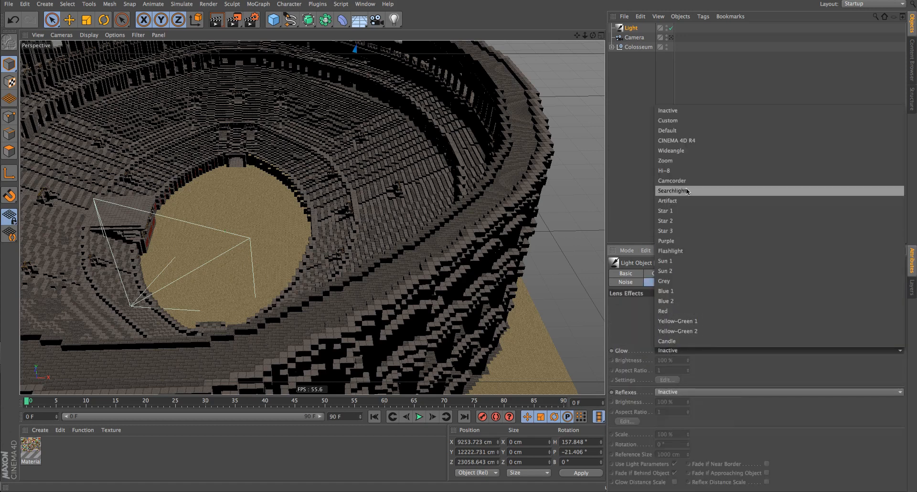
pyautogui.click(681, 130)
pyautogui.click(675, 392)
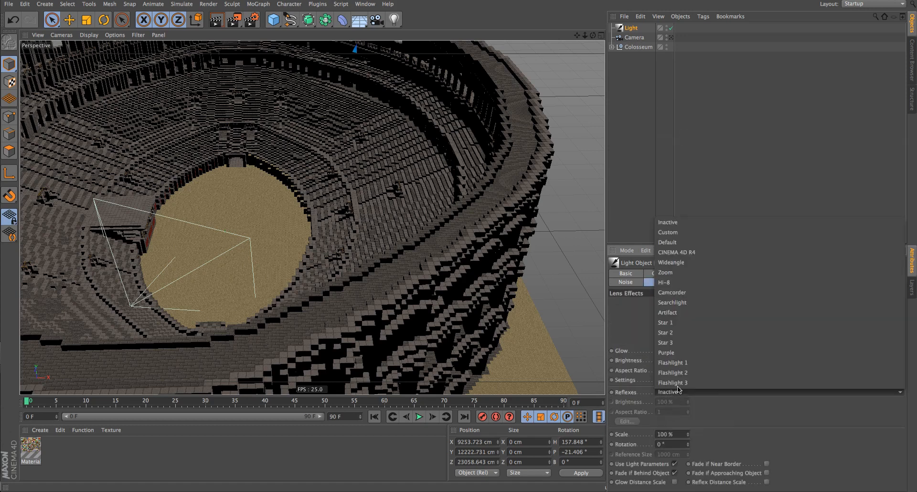
pyautogui.click(669, 242)
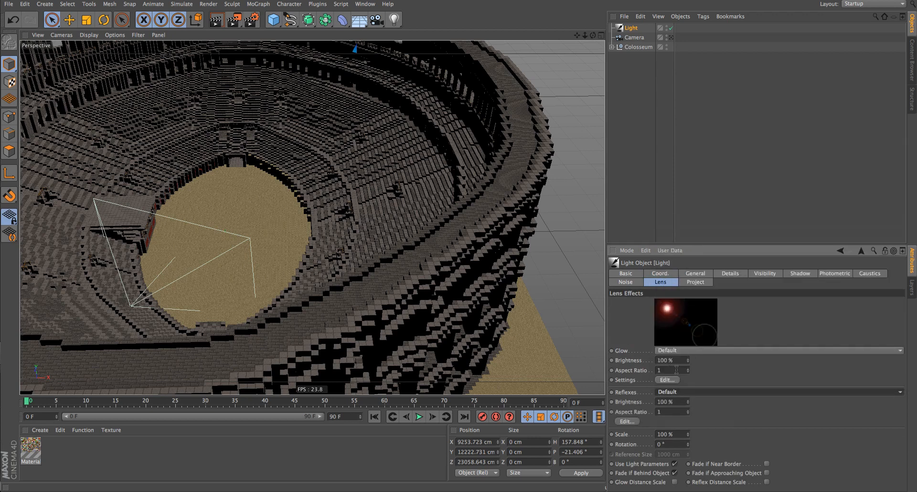
# Tint the lens glow element pale orange with RGB 215, 181, 162 and increase its size.
pyautogui.click(667, 380)
pyautogui.click(664, 354)
pyautogui.click(626, 338)
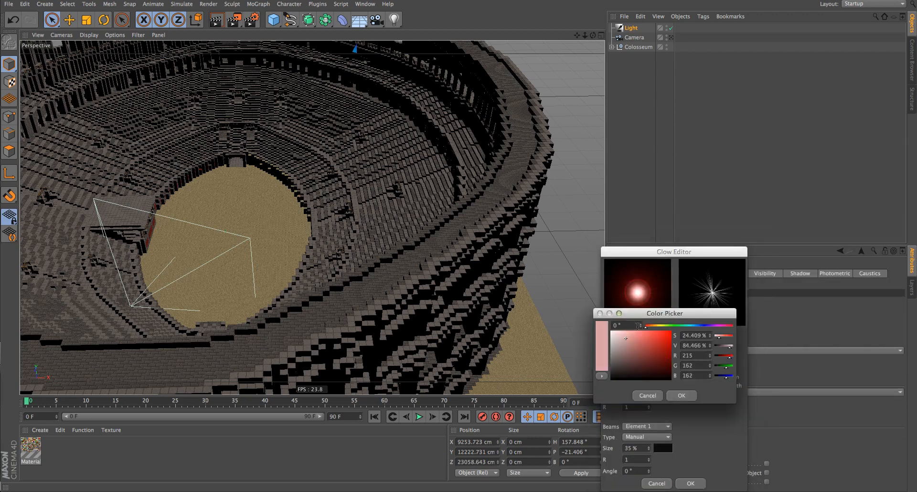
pyautogui.click(654, 326)
pyautogui.click(651, 326)
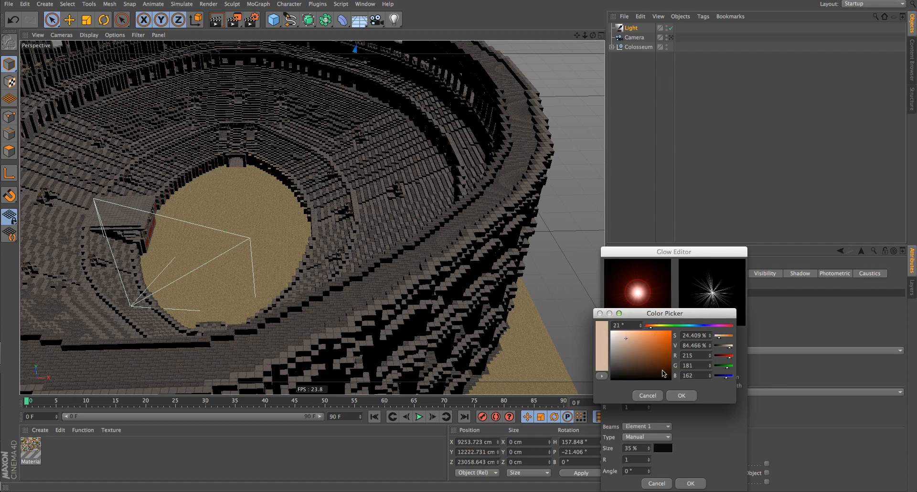
pyautogui.click(682, 395)
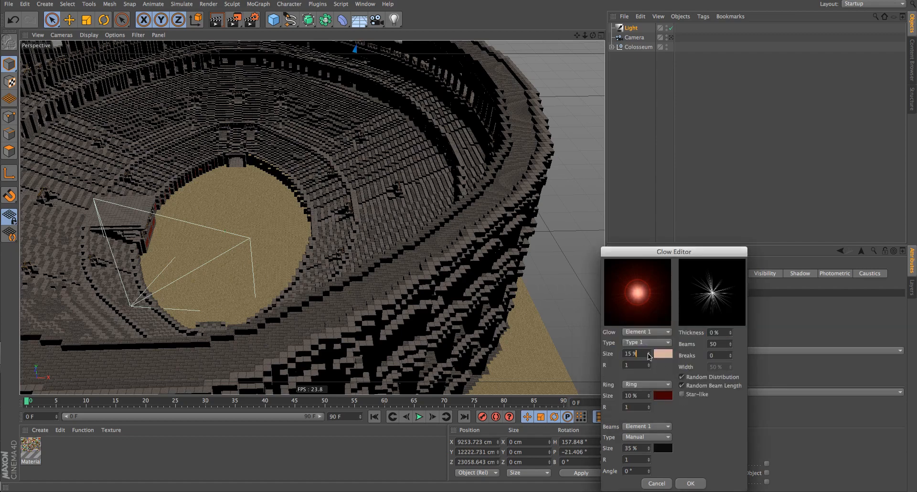
pyautogui.moveTo(648, 354); pyautogui.dragTo(648, 344)
pyautogui.click(689, 483)
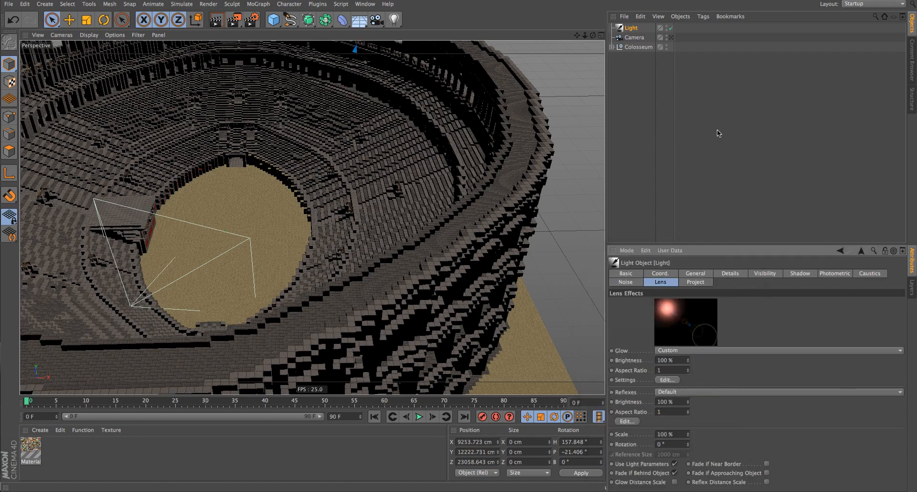
# Look through the camera and raise the light higher in the sky, with heading about 163° and pitch about -36°.
pyautogui.click(670, 37)
pyautogui.click(692, 112)
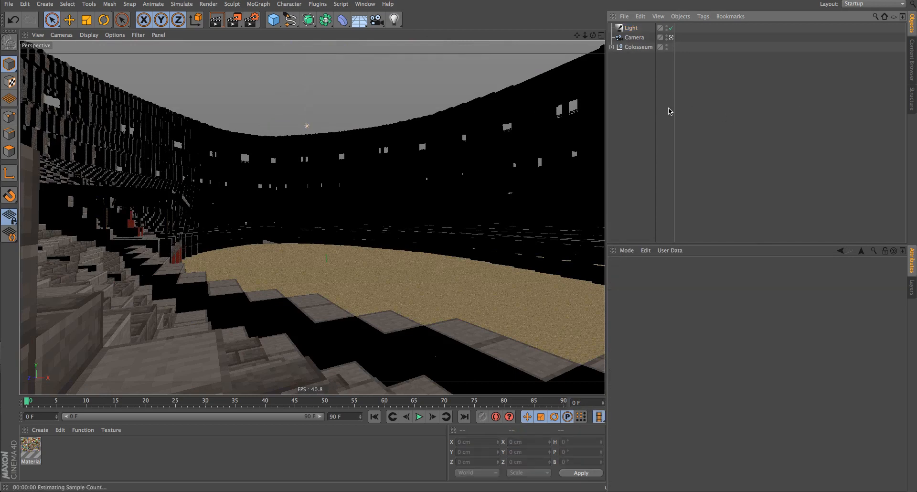
pyautogui.click(439, 344)
pyautogui.click(307, 126)
pyautogui.press('e')
pyautogui.moveTo(307, 126)
pyautogui.mouseDown()
pyautogui.moveTo(302, 90)
pyautogui.moveTo(301, 112)
pyautogui.mouseUp()
pyautogui.press('r')
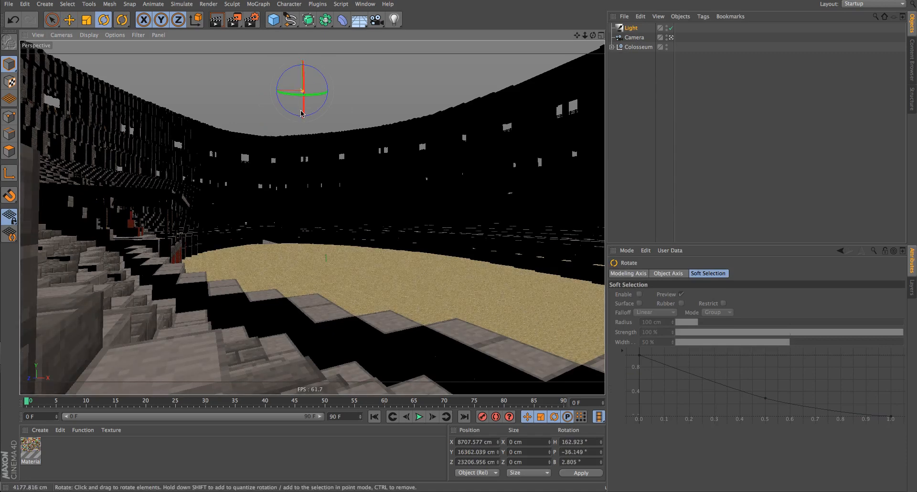
pyautogui.click(664, 77)
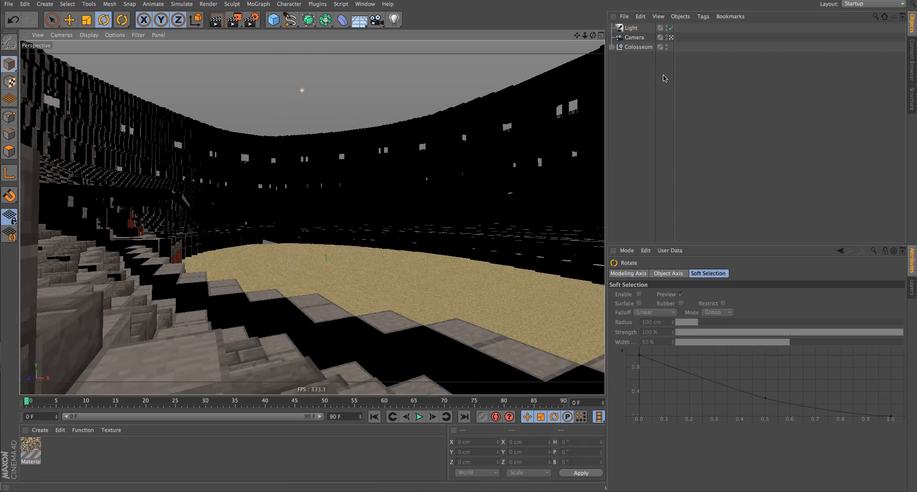
# Add a Sky object and create a new material with its specular channel disabled.
pyautogui.moveTo(355, 21); pyautogui.dragTo(389, 58)
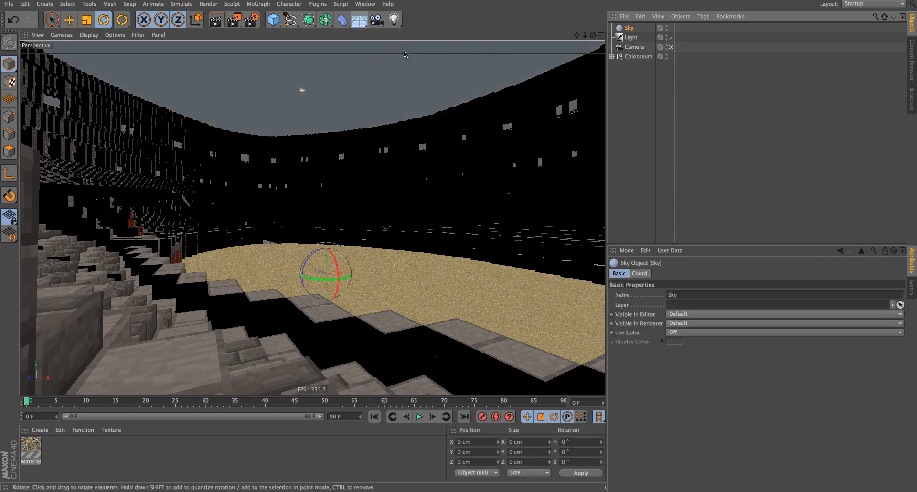
pyautogui.doubleClick(71, 465)
pyautogui.click(49, 456)
pyautogui.doubleClick(30, 449)
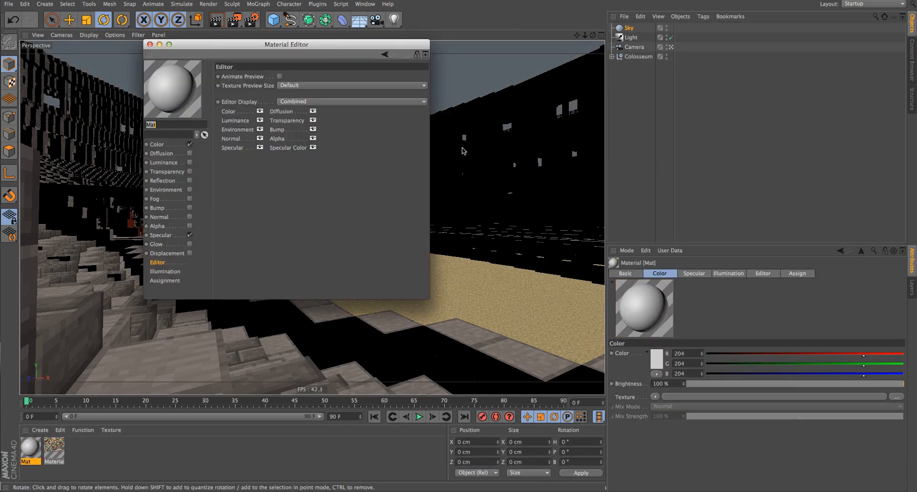
pyautogui.click(189, 235)
pyautogui.click(157, 144)
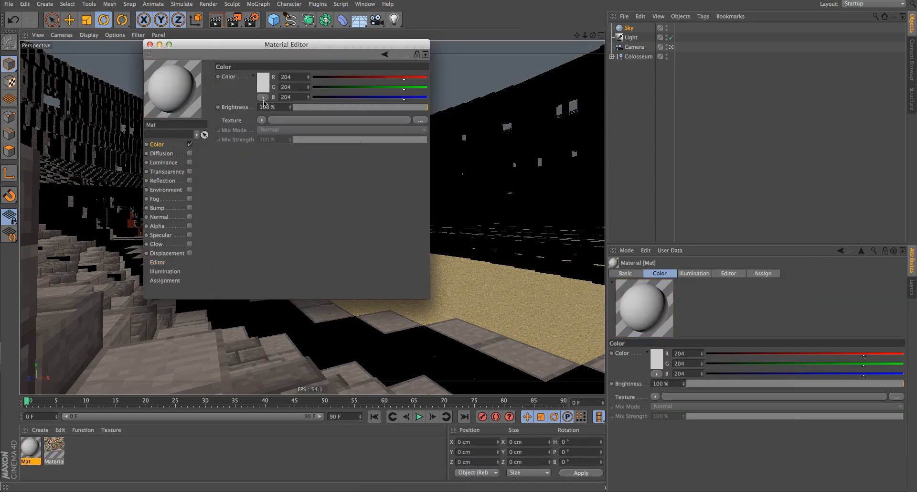
# Use a Gradient as the new material's colour texture and set the gradient type to 2D - V.
pyautogui.click(261, 120)
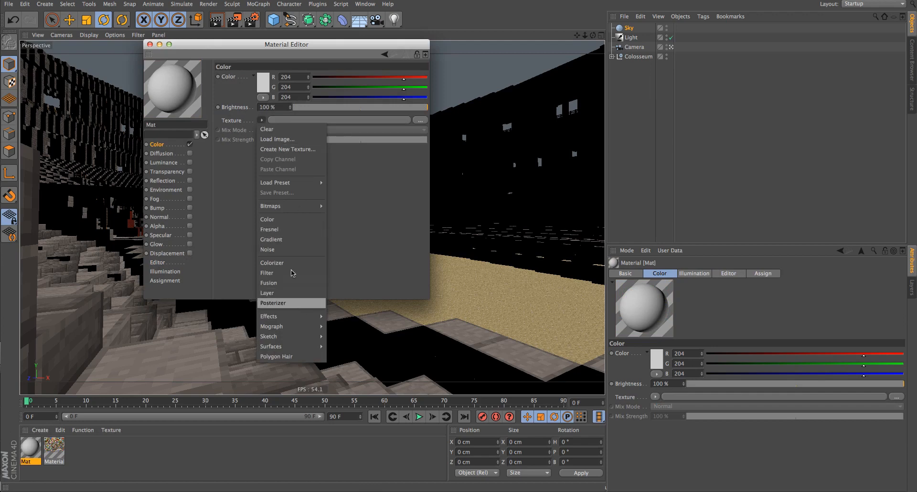
pyautogui.click(284, 239)
pyautogui.click(276, 138)
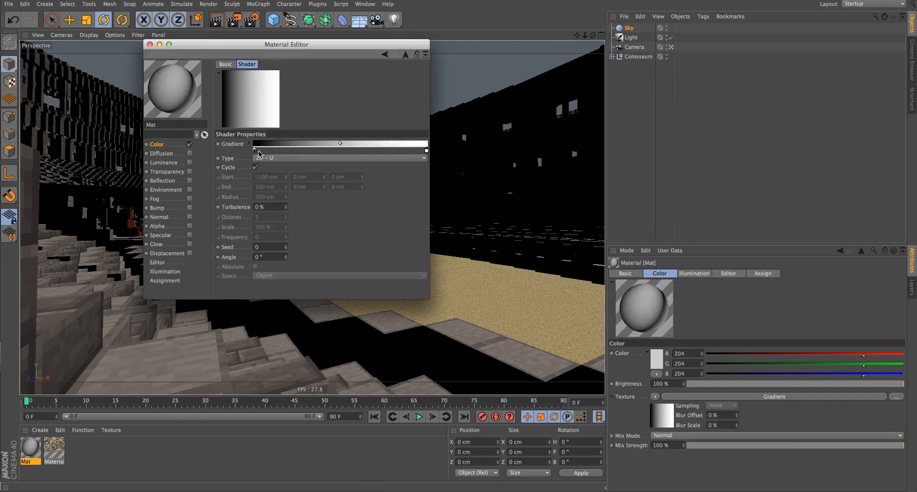
pyautogui.click(261, 158)
pyautogui.click(271, 178)
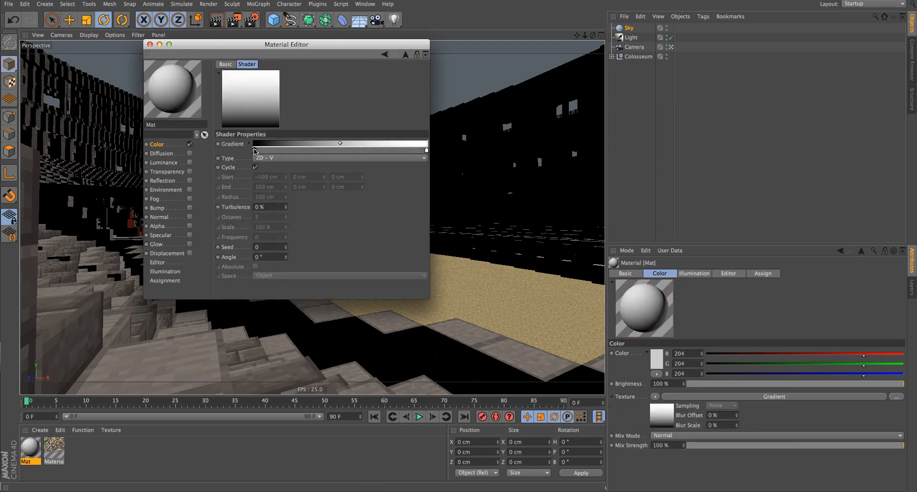
# Set the gradient's starting knot to a very light cyan with RGB 214, 250, 255.
pyautogui.doubleClick(254, 149)
pyautogui.click(280, 118)
pyautogui.moveTo(215, 129); pyautogui.dragTo(210, 115)
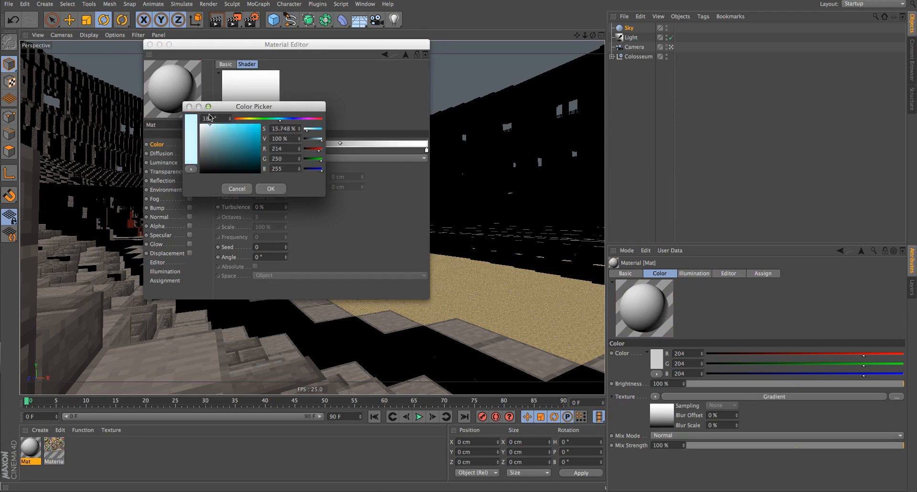
pyautogui.click(270, 189)
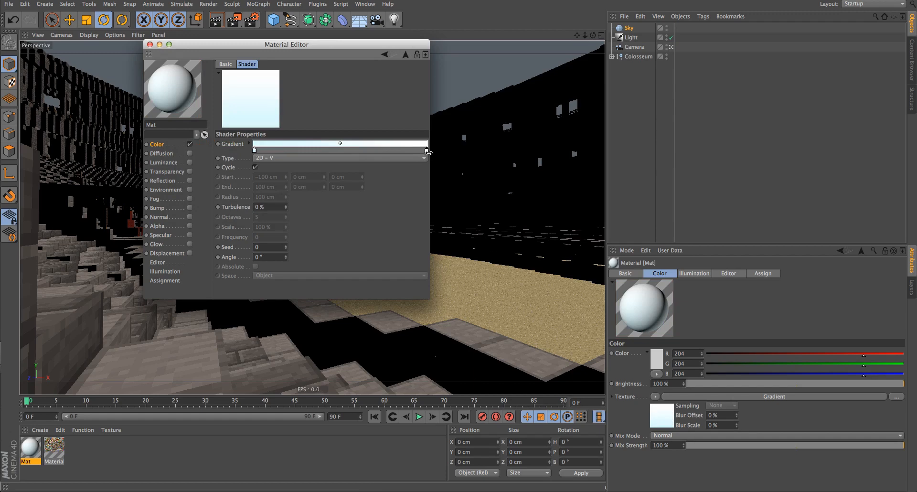
# Set the gradient's end knot to a soft sky blue with RGB 150, 182, 215.
pyautogui.doubleClick(426, 150)
pyautogui.moveTo(419, 136); pyautogui.dragTo(388, 132)
pyautogui.click(435, 193)
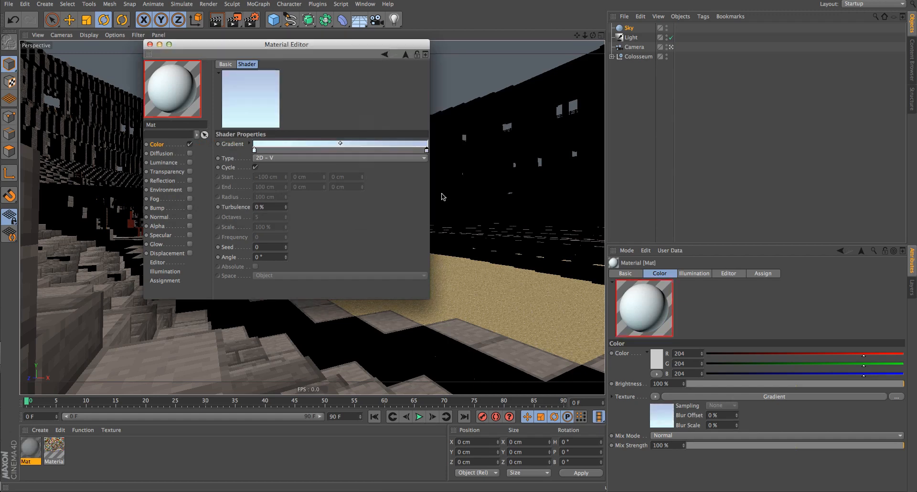
pyautogui.doubleClick(427, 150)
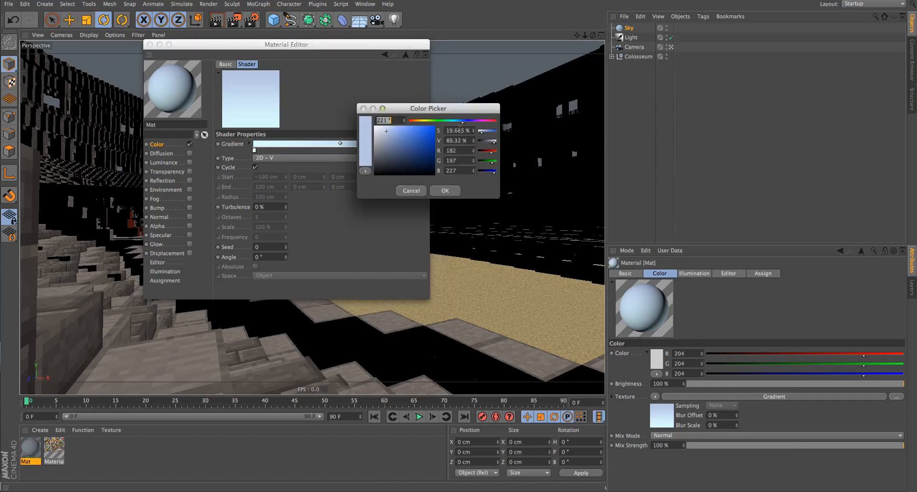
pyautogui.moveTo(463, 124); pyautogui.dragTo(466, 123)
pyautogui.moveTo(384, 135); pyautogui.dragTo(382, 129)
pyautogui.moveTo(465, 123); pyautogui.dragTo(460, 125)
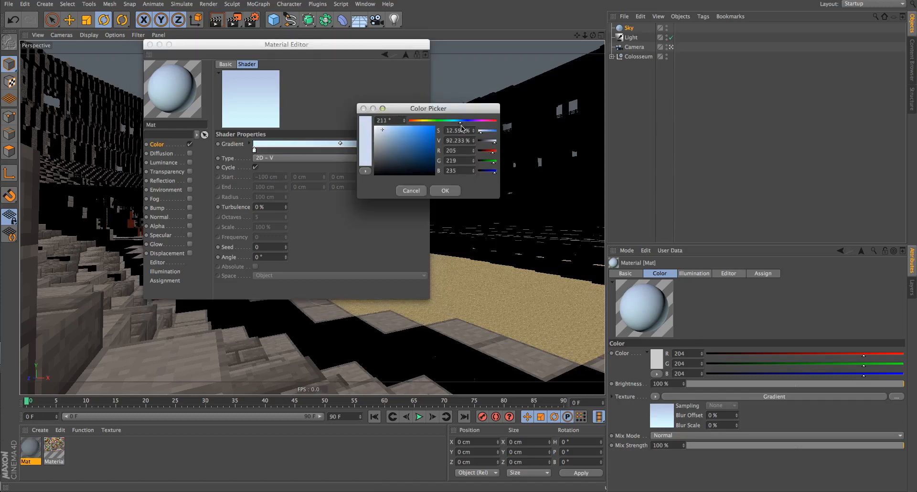
pyautogui.click(392, 135)
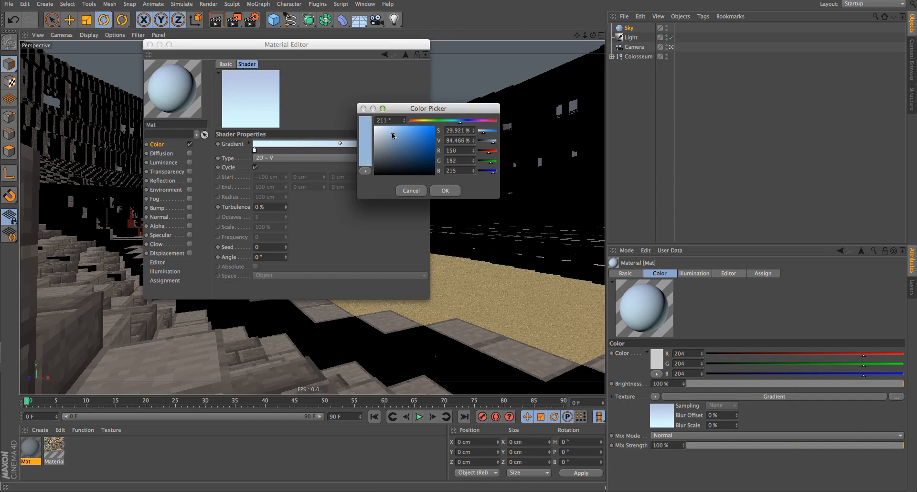
pyautogui.click(443, 191)
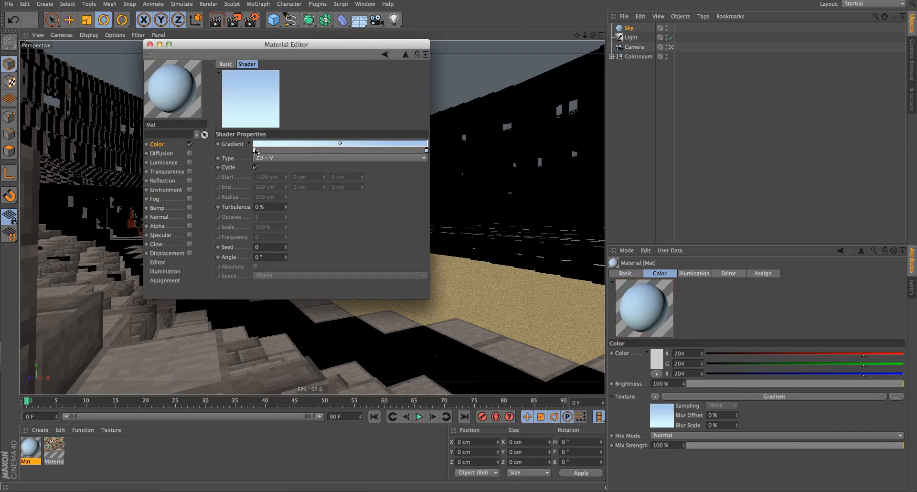
# Set the sky gradient's start knot to light cyan RGB 204, 249, 255 and move its end knot inward to about two thirds of the ramp.
pyautogui.doubleClick(255, 150)
pyautogui.click(220, 127)
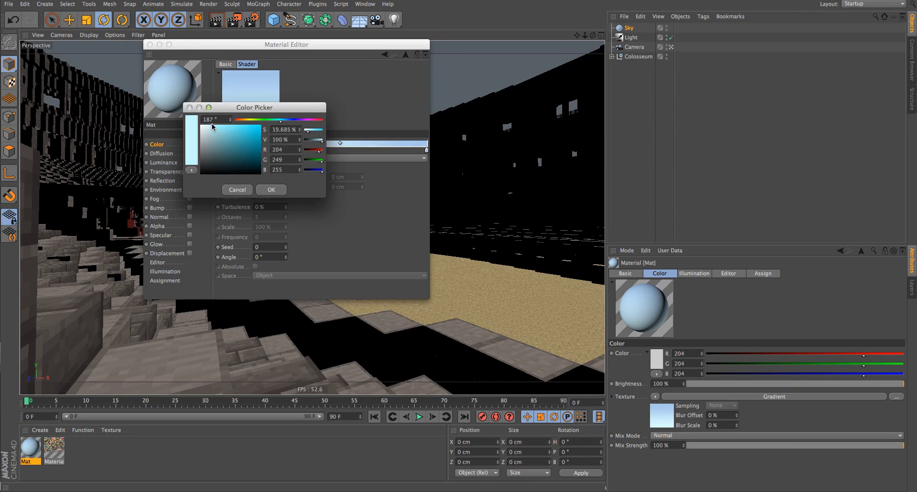
pyautogui.click(271, 190)
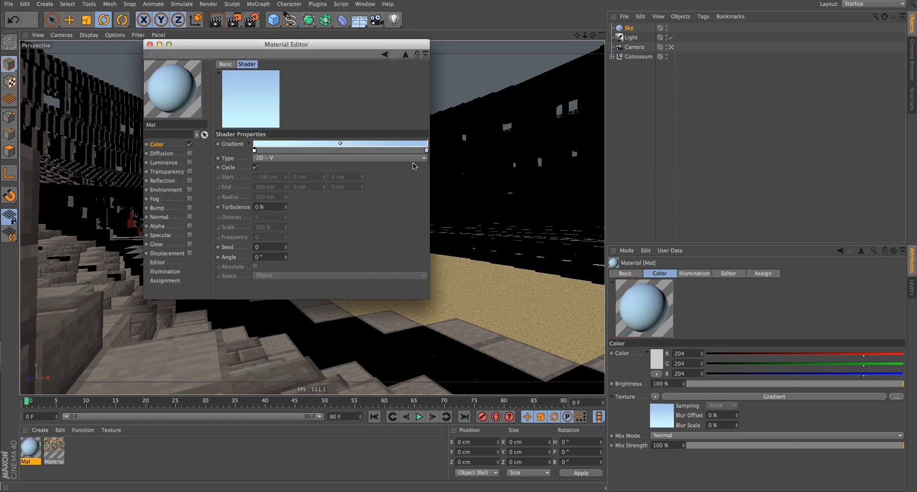
pyautogui.moveTo(427, 153); pyautogui.dragTo(370, 153)
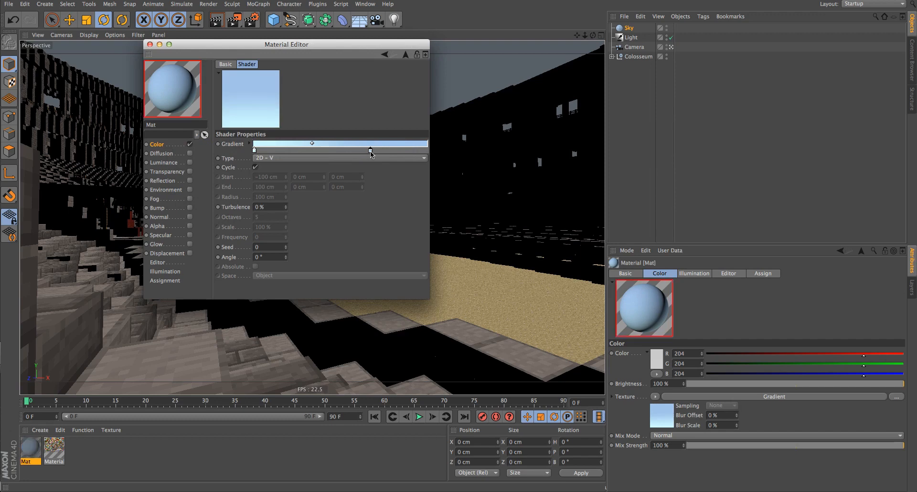
pyautogui.click(150, 44)
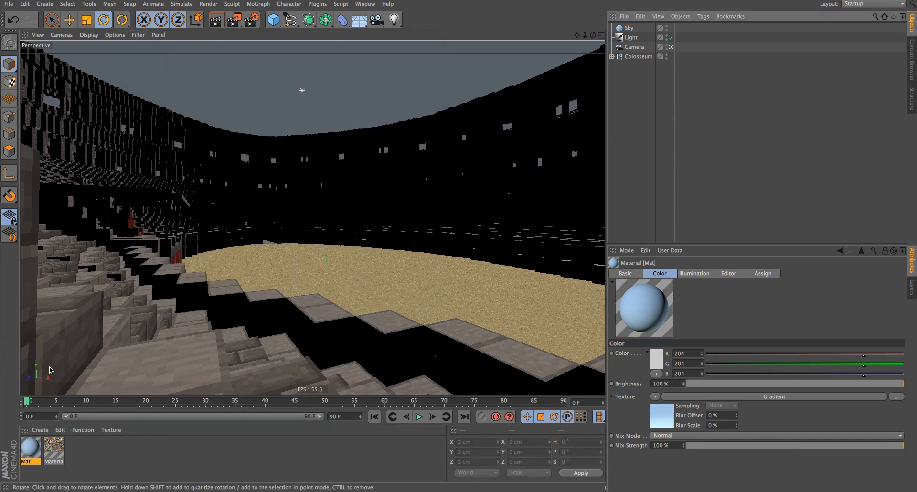
# Apply the blue gradient material to the Sky object and render a preview of the camera view.
pyautogui.moveTo(30, 449); pyautogui.dragTo(440, 98)
pyautogui.click(724, 99)
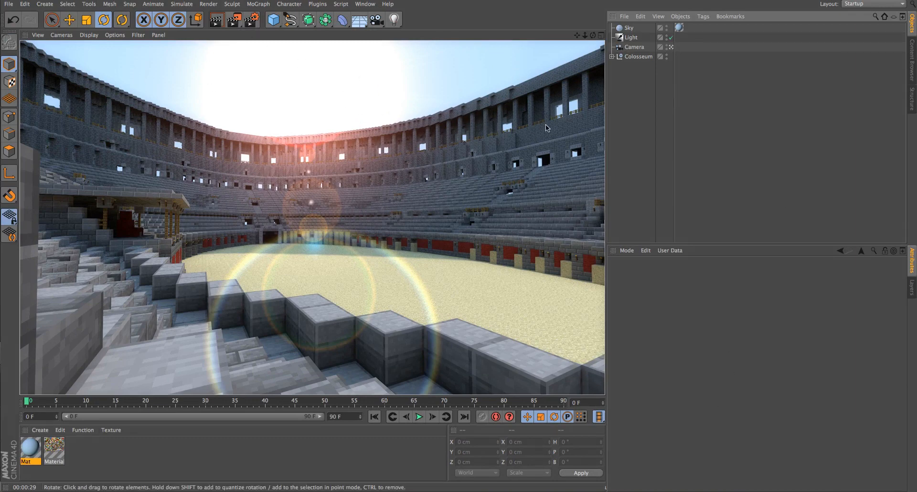
pyautogui.click(670, 89)
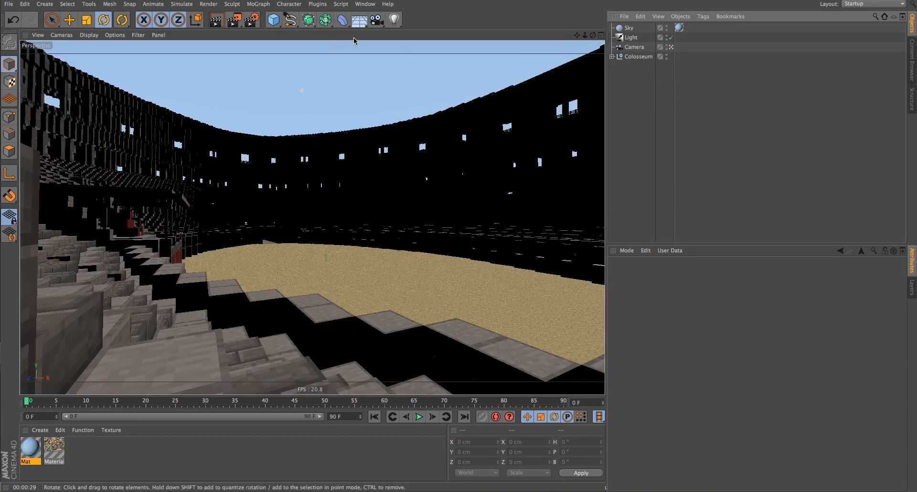
# Add a Physical Sky object to the other colosseum scene as an alternative to the gradient sky.
pyautogui.moveTo(359, 20); pyautogui.dragTo(554, 47)
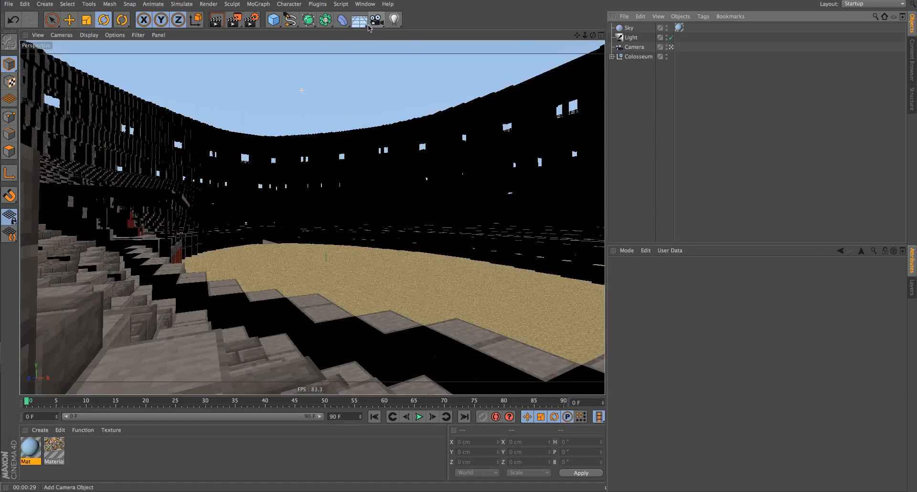
pyautogui.moveTo(360, 20); pyautogui.dragTo(464, 32)
pyautogui.click(628, 37)
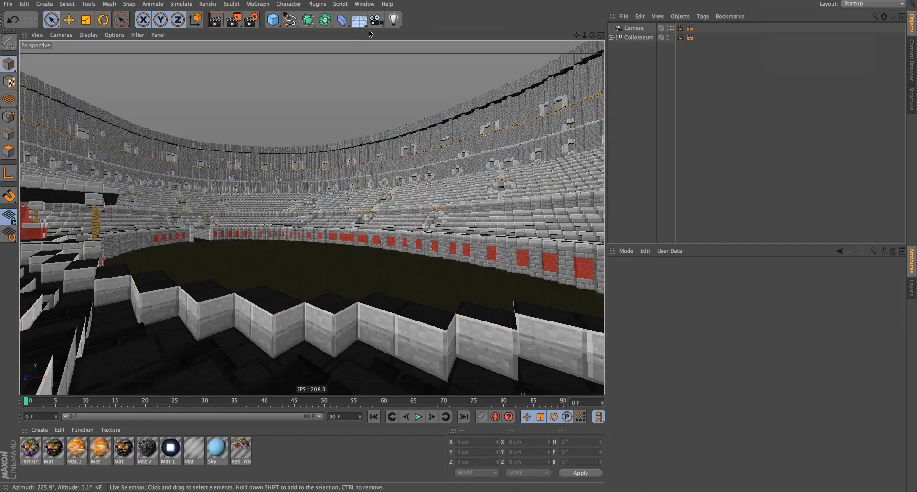
pyautogui.moveTo(359, 20); pyautogui.dragTo(468, 36)
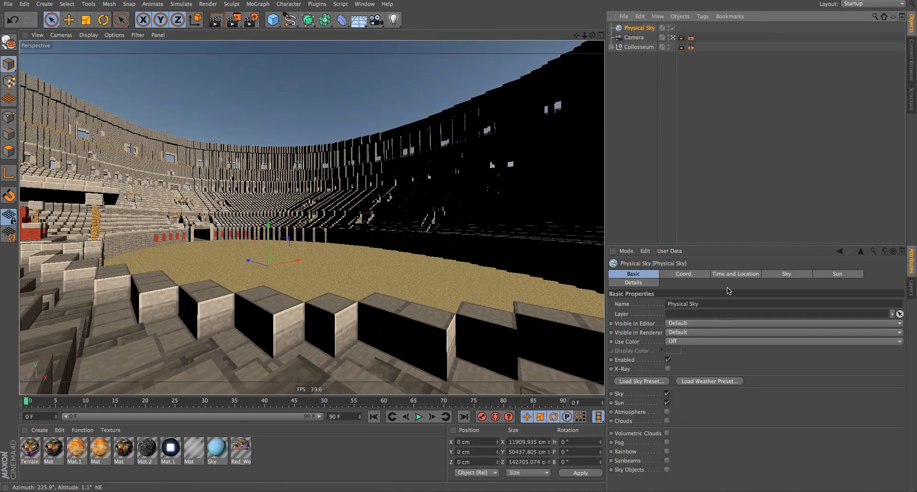
# Set the Physical Sky's month to July and return to its basic properties.
pyautogui.click(735, 274)
pyautogui.click(667, 303)
pyautogui.click(663, 372)
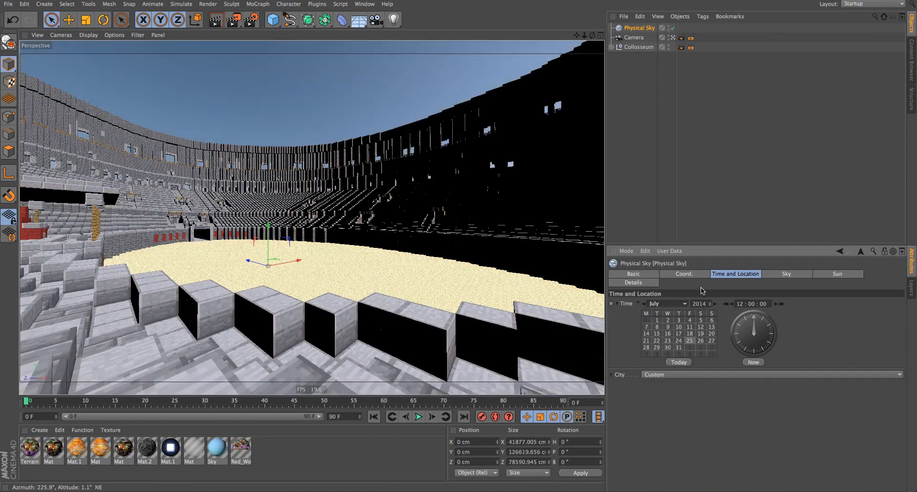
pyautogui.click(631, 274)
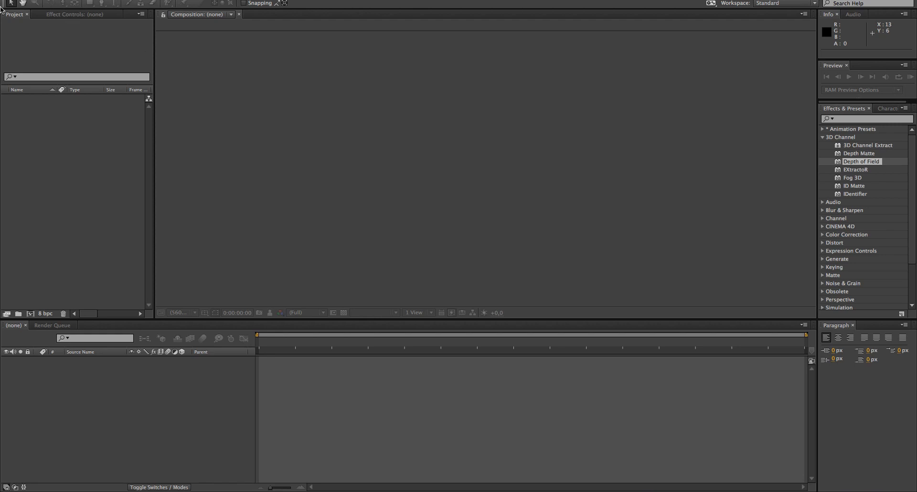
# Switch to the After Effects window with the empty project.
pyautogui.click(378, 0)
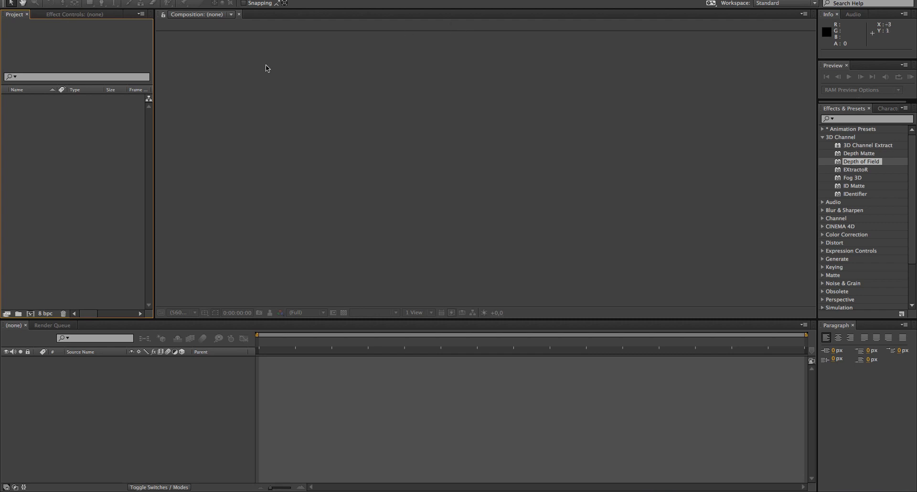
pyautogui.hotkey('ctrl', 'Up')
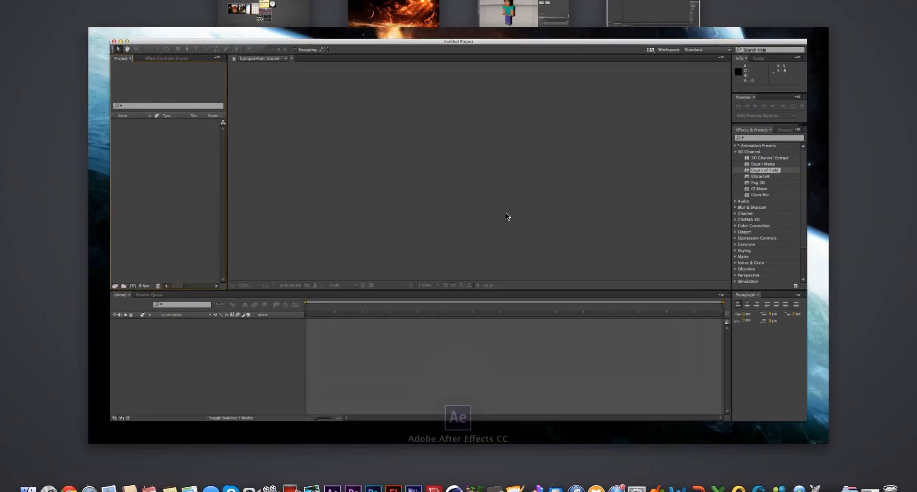
pyautogui.click(506, 214)
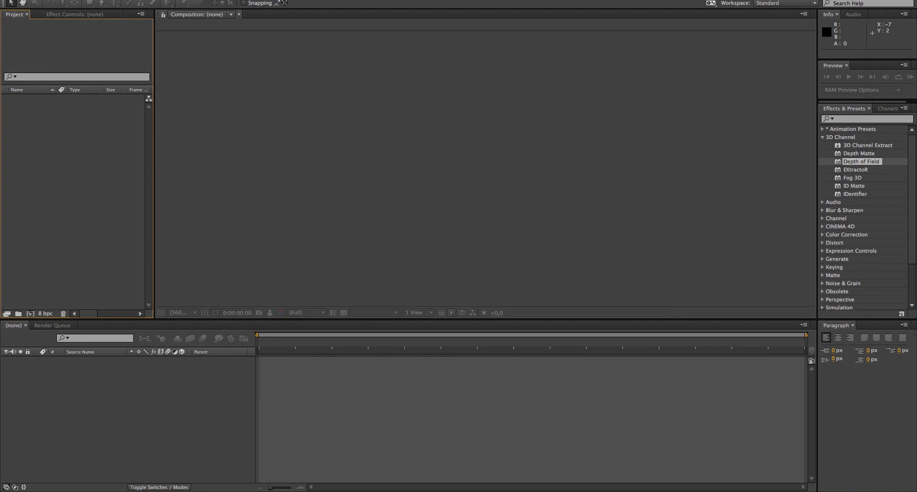
# Import Test2.rpf from the Desktop as footage, interpreting its alpha channel as Straight - Unmatted.
pyautogui.click(78, 0)
pyautogui.click(79, 0)
pyautogui.doubleClick(139, 158)
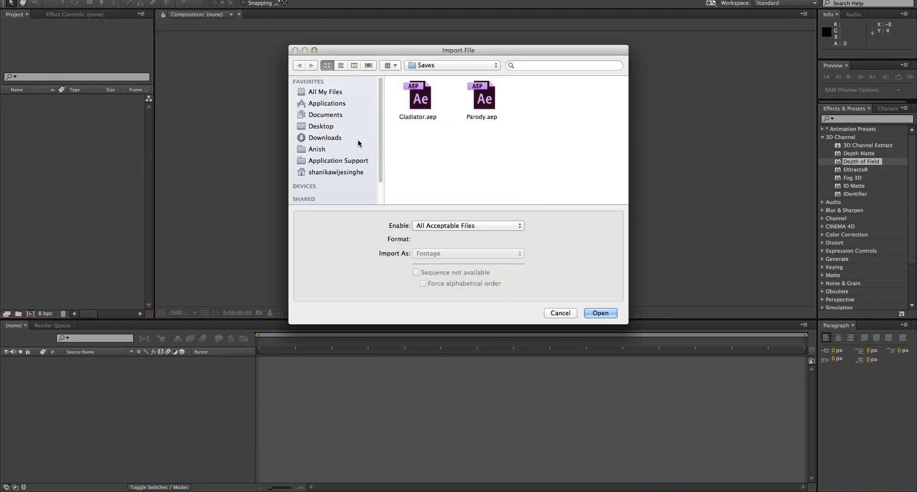
pyautogui.click(354, 150)
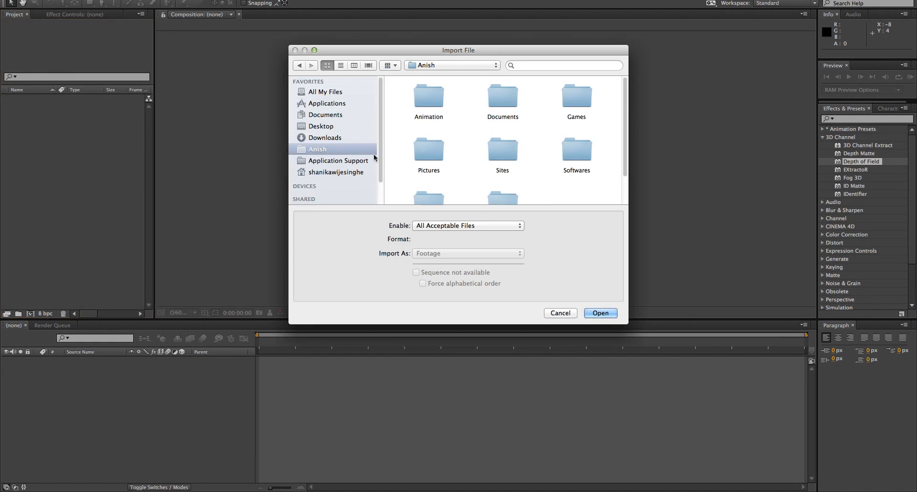
pyautogui.click(350, 137)
pyautogui.click(345, 125)
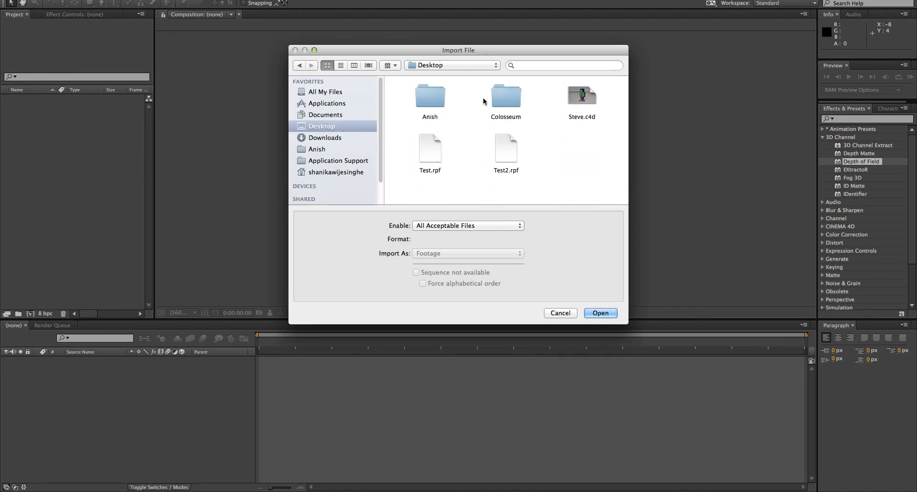
pyautogui.doubleClick(500, 93)
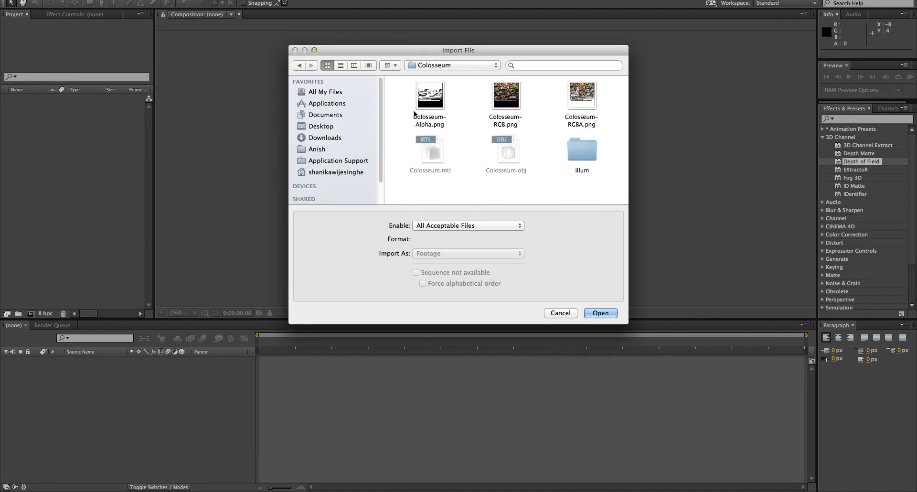
pyautogui.click(297, 65)
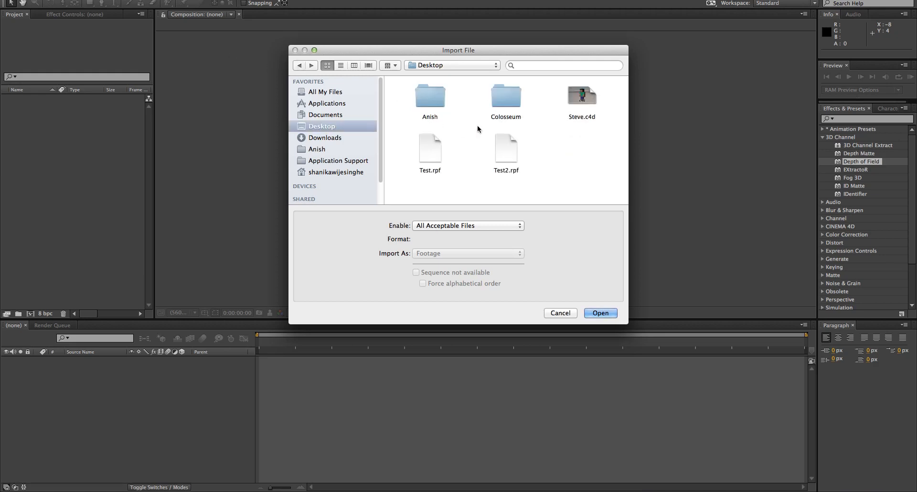
pyautogui.doubleClick(509, 148)
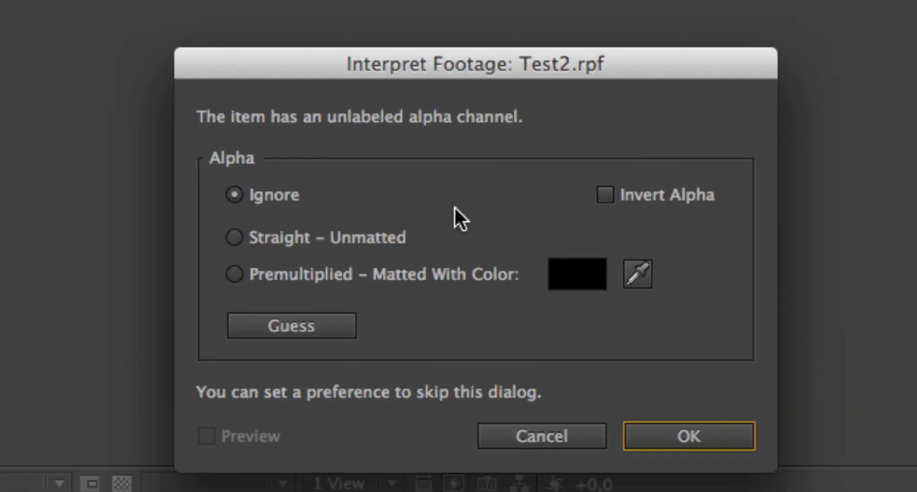
pyautogui.click(351, 241)
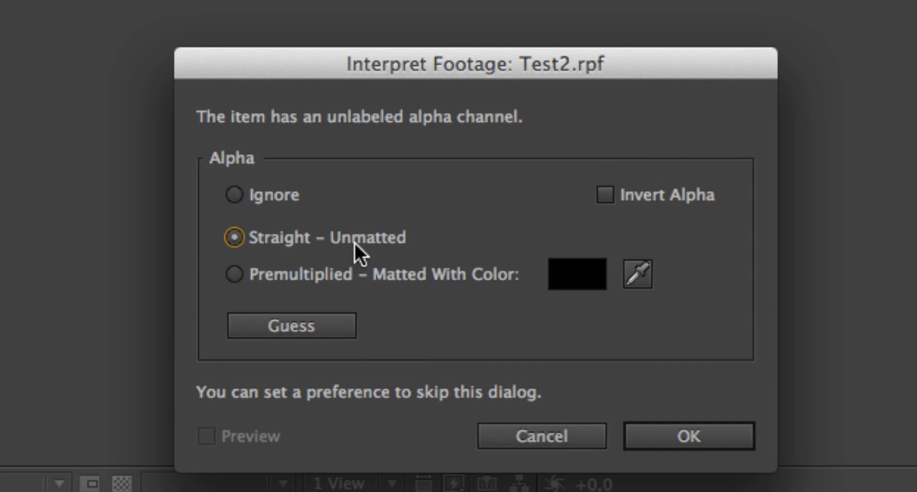
pyautogui.click(692, 436)
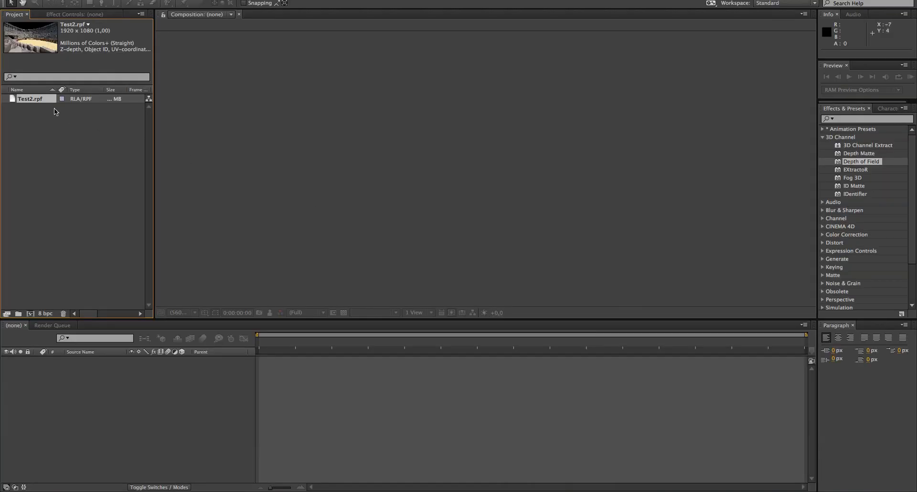
# Create a composition from Test2.rpf and add a white solid layer to it.
pyautogui.moveTo(53, 107); pyautogui.dragTo(124, 391)
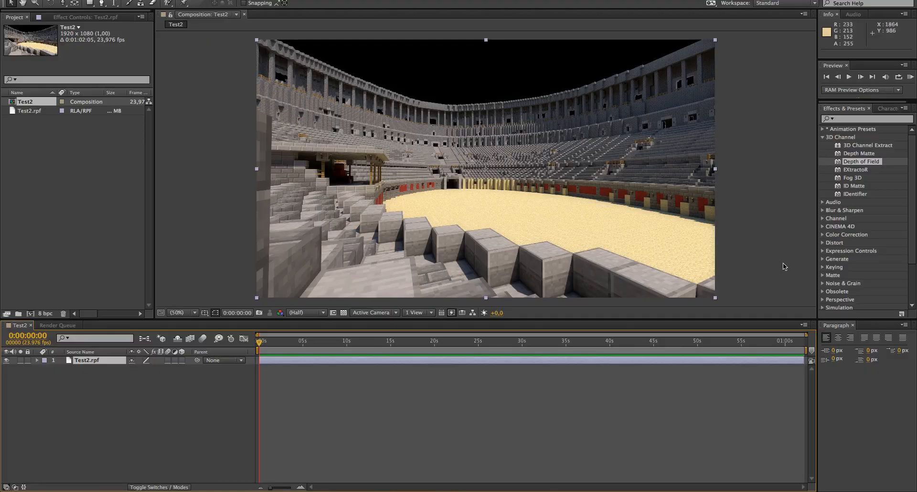
pyautogui.click(101, 0)
pyautogui.moveTo(176, 0)
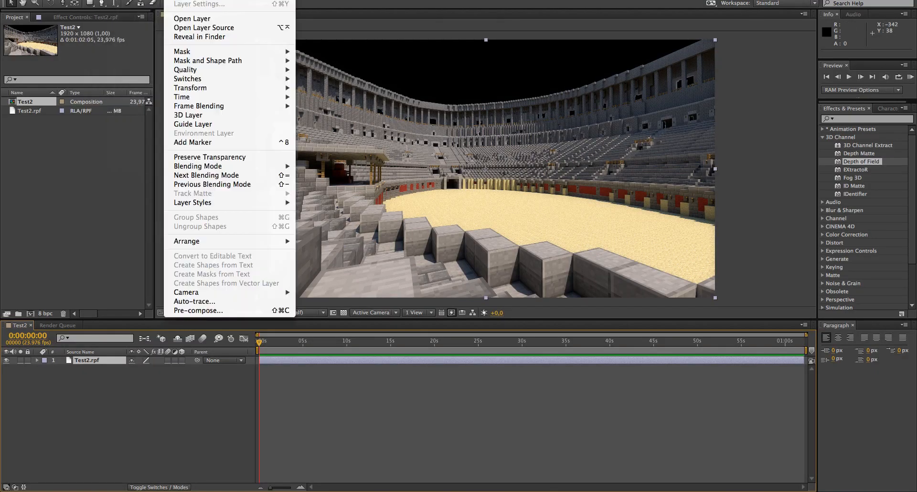
pyautogui.click(367, 7)
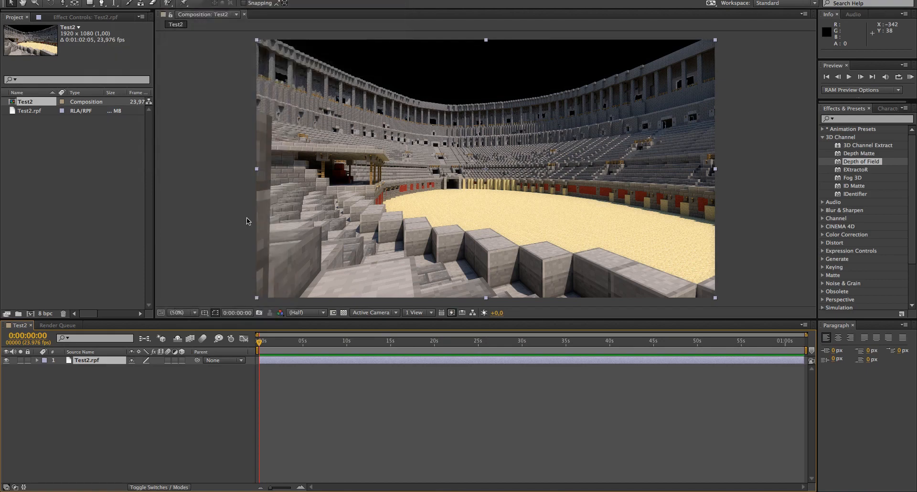
pyautogui.click(547, 331)
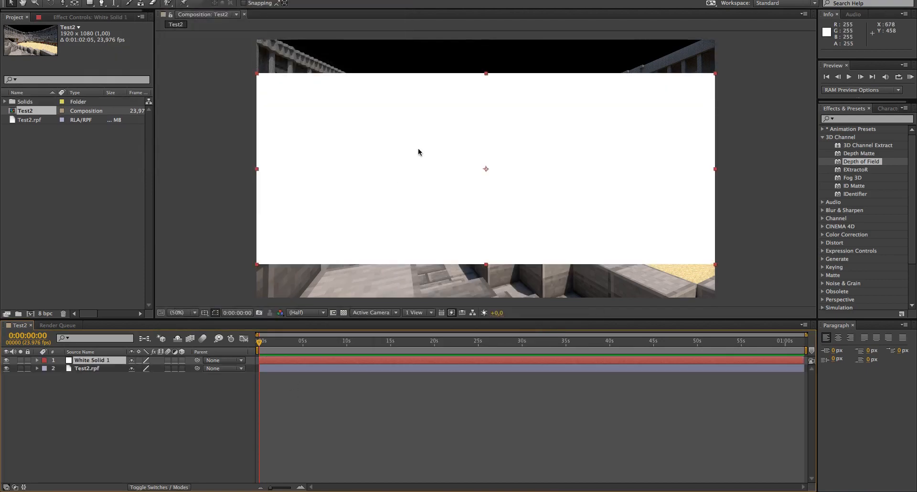
# Move the white solid up over the sky area and place it beneath the Test2.rpf layer.
pyautogui.moveTo(417, 148); pyautogui.dragTo(420, 105)
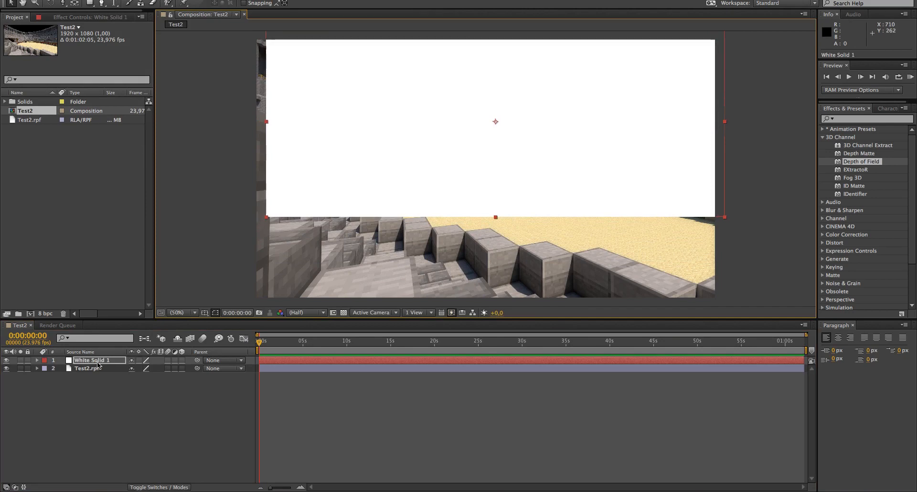
pyautogui.moveTo(97, 361); pyautogui.dragTo(92, 380)
pyautogui.moveTo(414, 187)
pyautogui.mouseDown()
pyautogui.moveTo(401, 184)
pyautogui.moveTo(410, 187)
pyautogui.mouseUp()
pyautogui.click(196, 123)
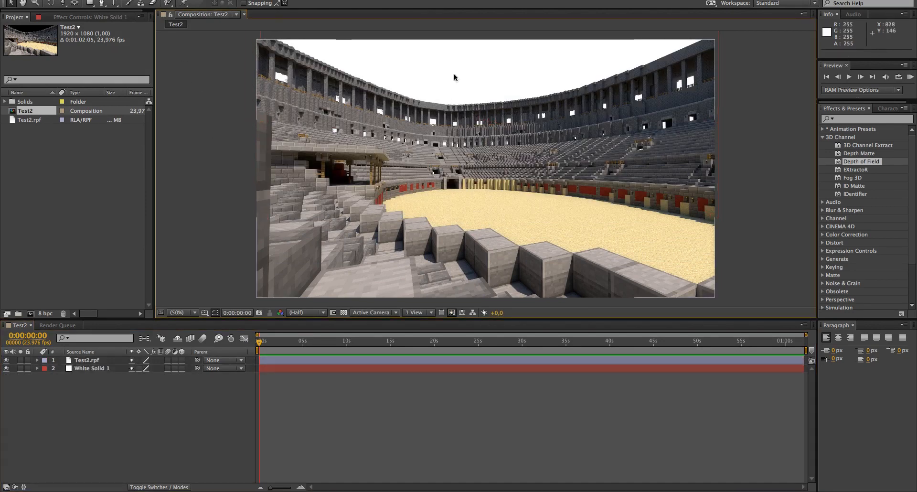
# Try shifting the Test2.rpf layer over the white solid and undo the move.
pyautogui.moveTo(554, 113); pyautogui.dragTo(571, 134)
pyautogui.hotkey('ctrl', 'z')
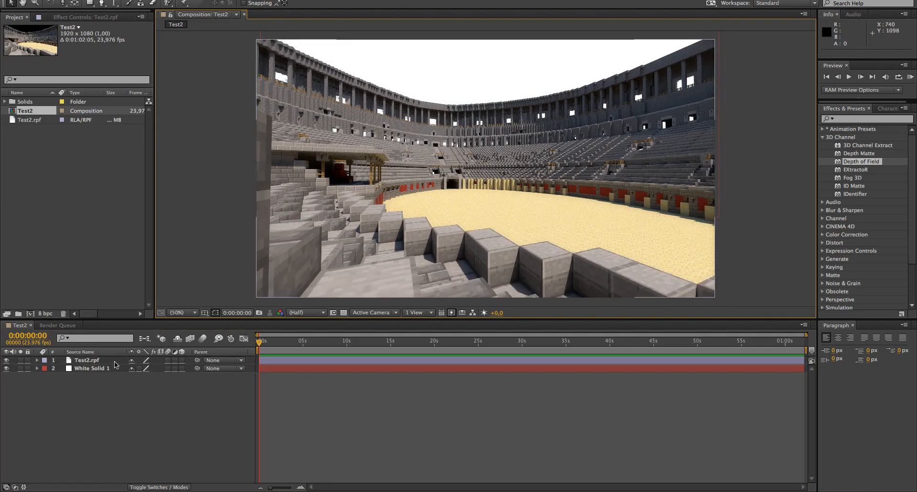
pyautogui.hotkey('ctrl', 'shift', 'z')
pyautogui.hotkey('ctrl', 'z')
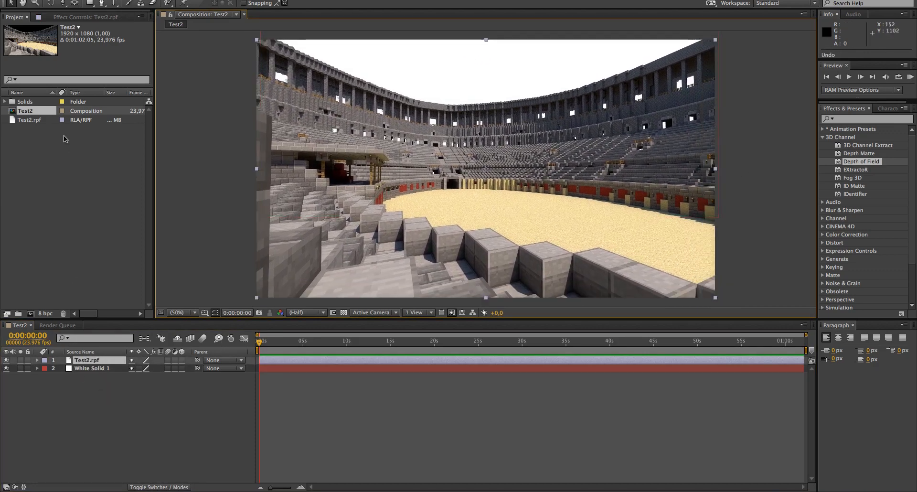
# Start a new empty project in place of the current one.
pyautogui.click(84, 1)
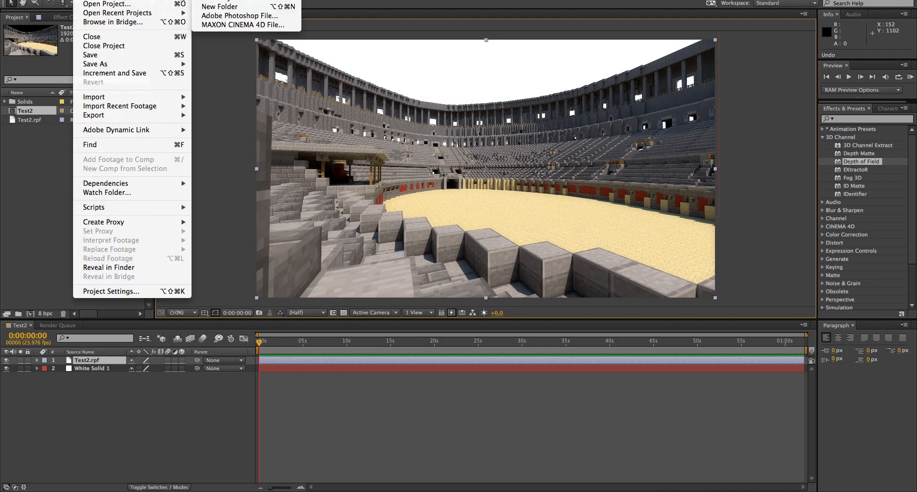
pyautogui.click(220, 0)
pyautogui.click(446, 258)
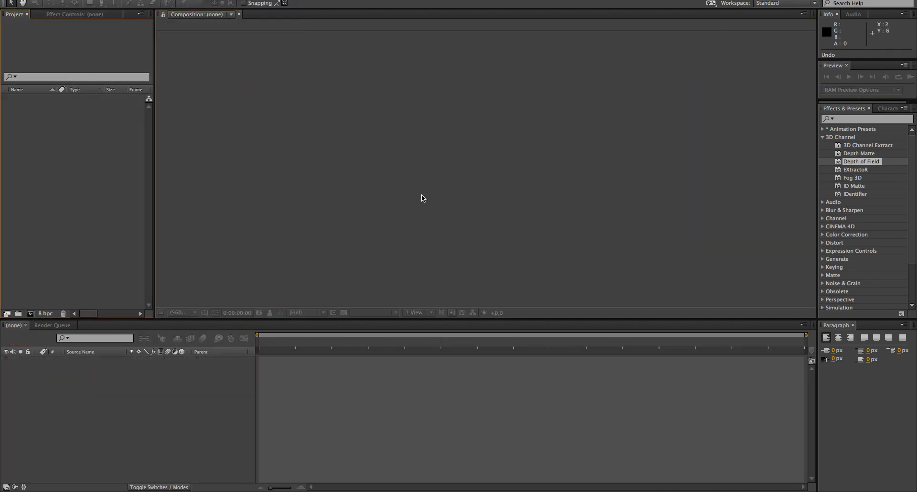
# Import Test2.rpf from the Desktop again, interpreting its alpha channel as Ignore.
pyautogui.press('super+i')
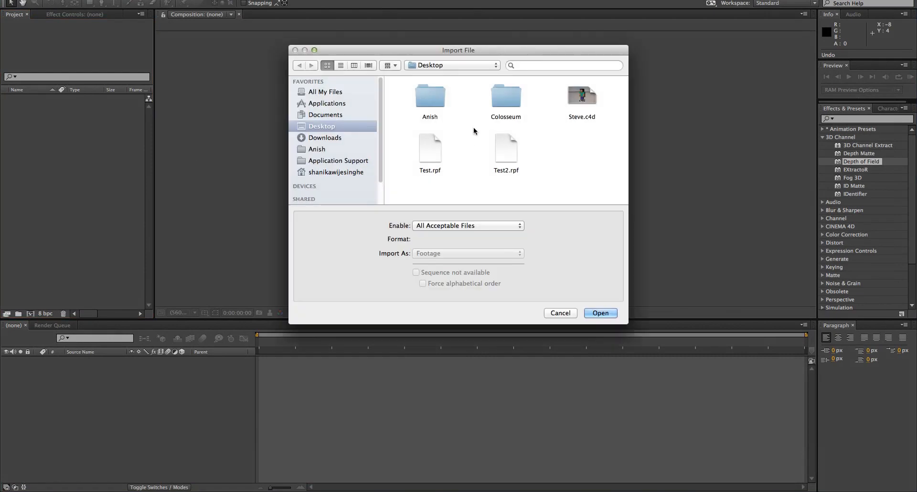
pyautogui.doubleClick(502, 146)
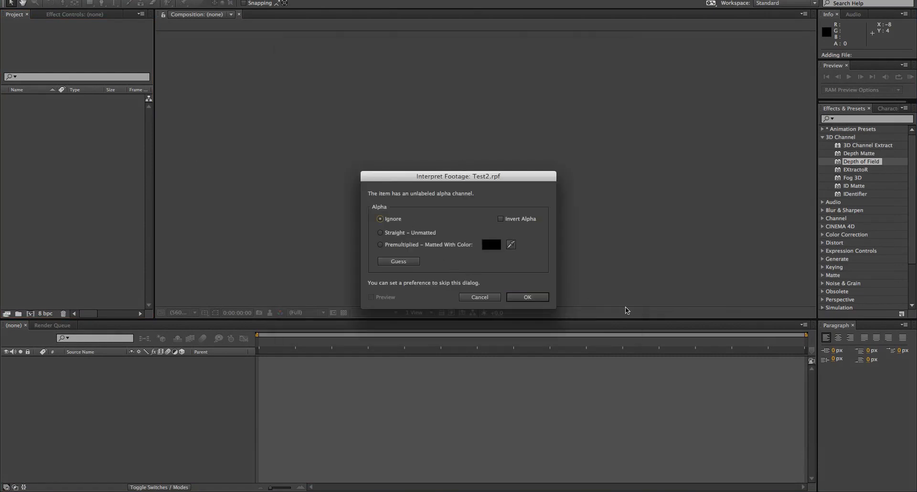
pyautogui.click(527, 297)
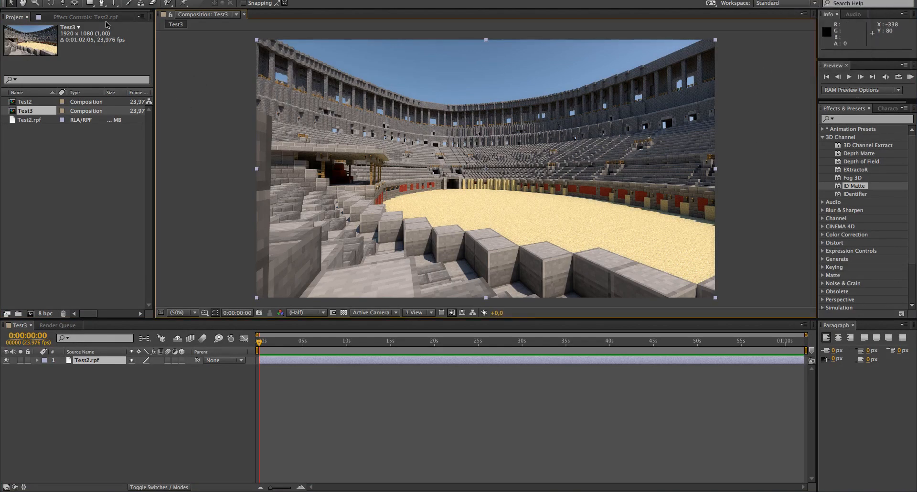
# Apply the Depth of Field effect to the Test2.rpf layer.
pyautogui.click(105, 17)
pyautogui.click(855, 139)
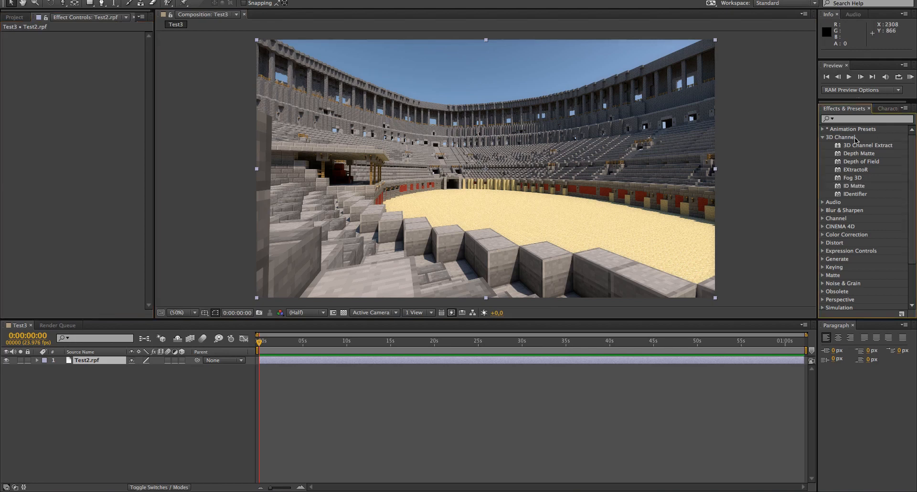
pyautogui.click(862, 162)
pyautogui.keyDown('ctrl'); pyautogui.click(854, 154); pyautogui.keyUp('ctrl')
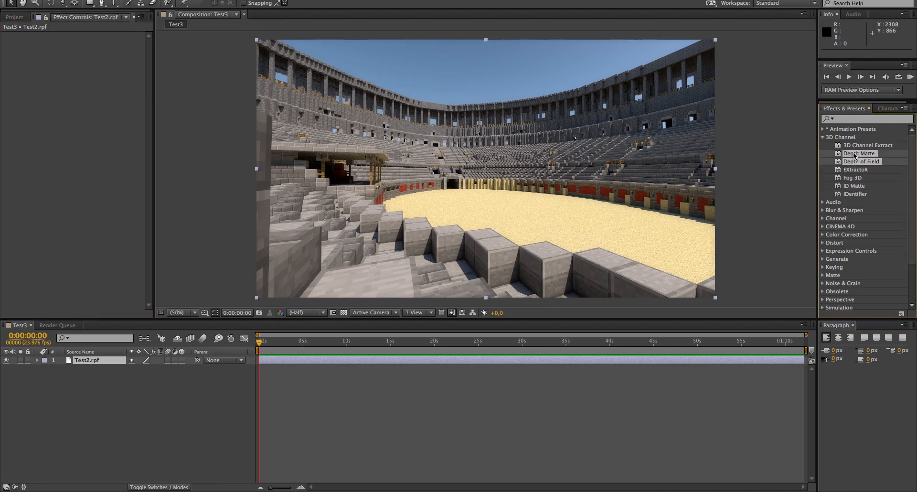
pyautogui.doubleClick(857, 161)
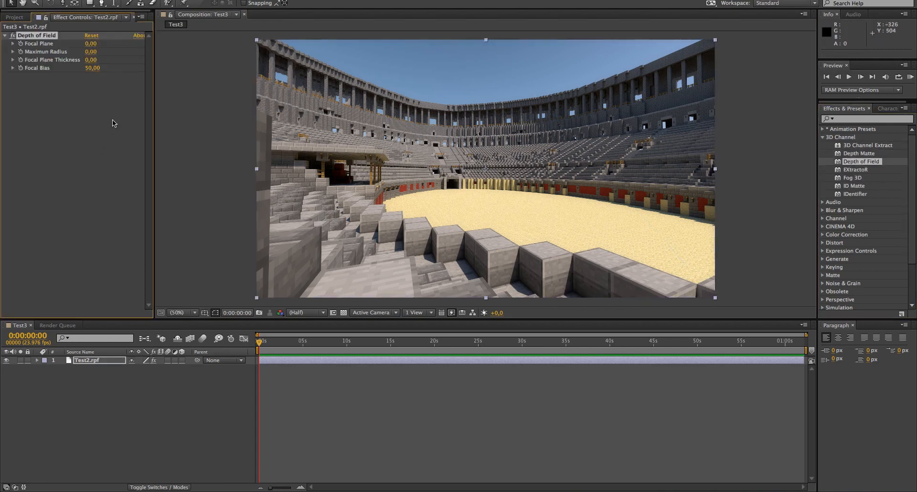
# Set the Depth of Field maximum radius to 2 and its focal plane thickness to 500.
pyautogui.click(89, 52)
pyautogui.write('2')
pyautogui.press('Return')
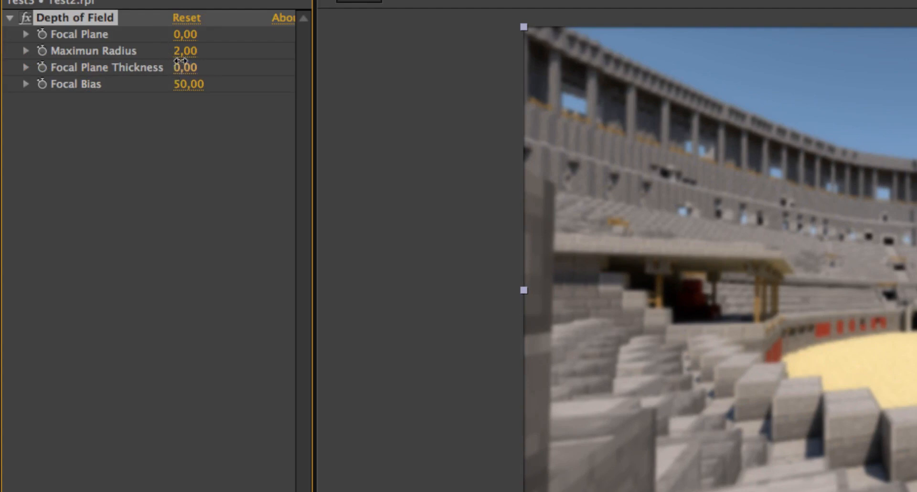
pyautogui.click(181, 65)
pyautogui.write('500')
pyautogui.press('Return')
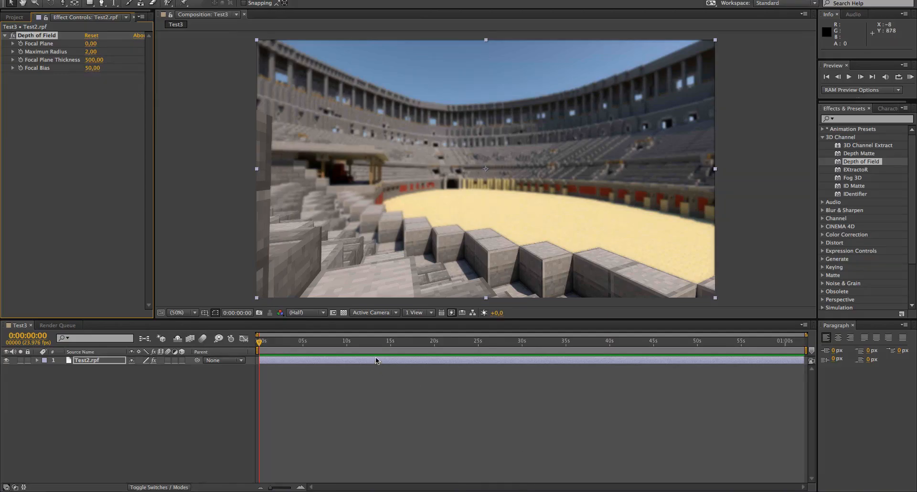
# Adjust the Depth of Field focal plane to -700 and its focal plane thickness to 2060.
pyautogui.moveTo(380, 341); pyautogui.dragTo(145, 299)
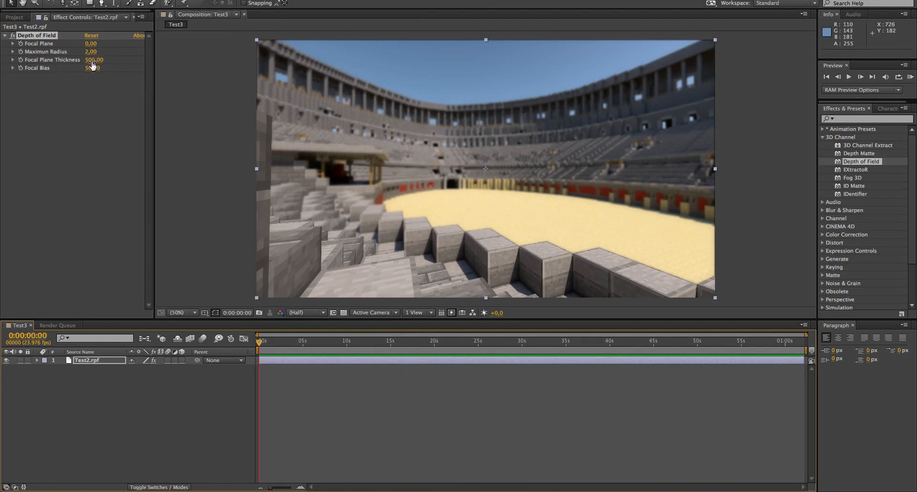
pyautogui.moveTo(91, 43); pyautogui.dragTo(66, 53)
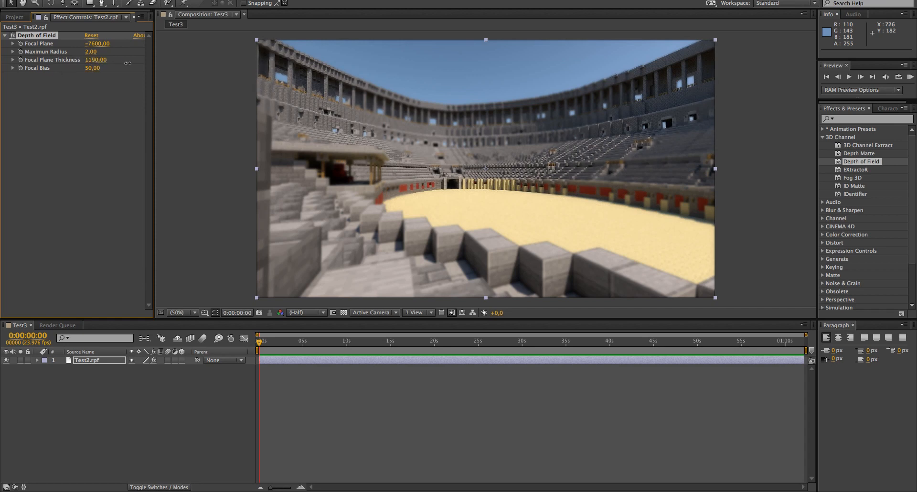
pyautogui.moveTo(151, 67); pyautogui.dragTo(110, 83)
pyautogui.moveTo(97, 45); pyautogui.dragTo(144, 69)
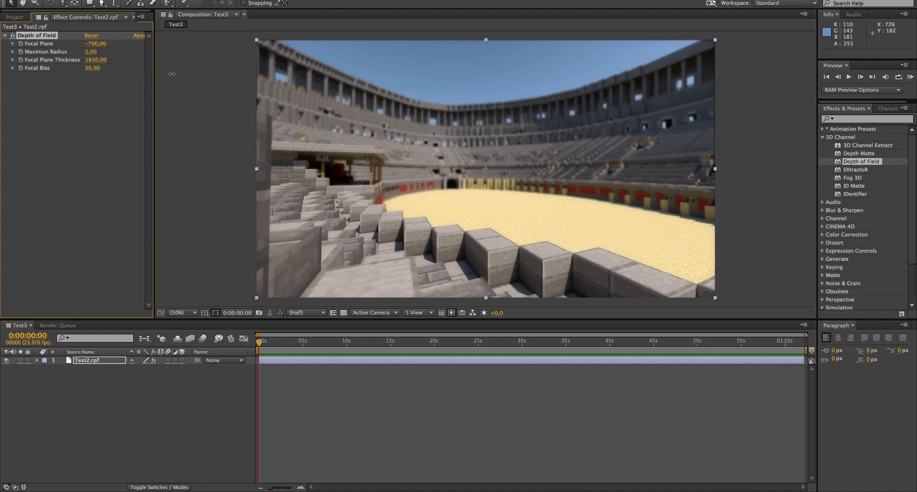
pyautogui.moveTo(179, 75); pyautogui.dragTo(183, 75)
# Apply Fog 3D to the Test2.rpf layer with a fog end depth of -4590 and a fog color sampled from the arena sand.
pyautogui.moveTo(852, 178); pyautogui.dragTo(597, 186)
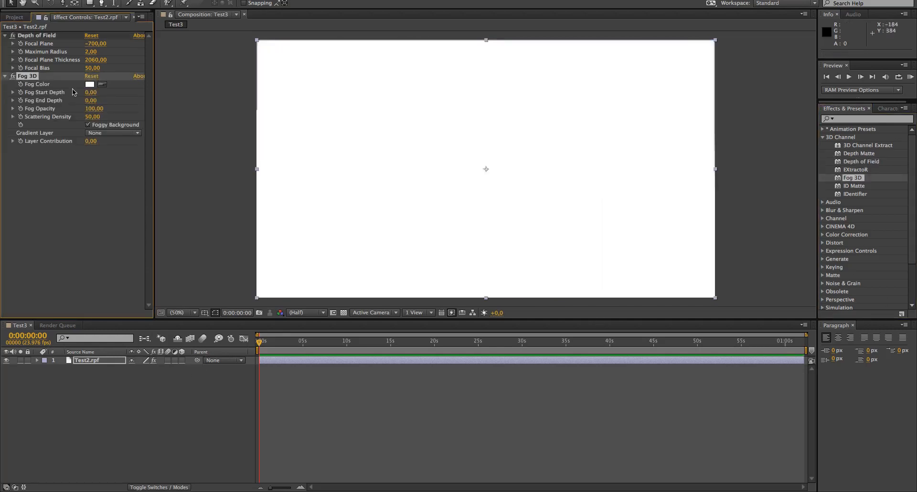
pyautogui.moveTo(91, 101)
pyautogui.mouseDown()
pyautogui.moveTo(3, 101)
pyautogui.moveTo(105, 105)
pyautogui.mouseUp()
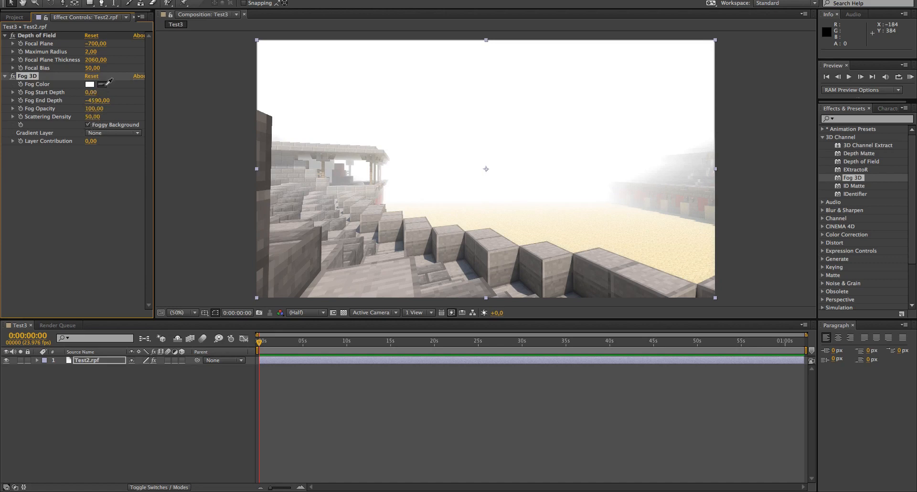
pyautogui.click(682, 249)
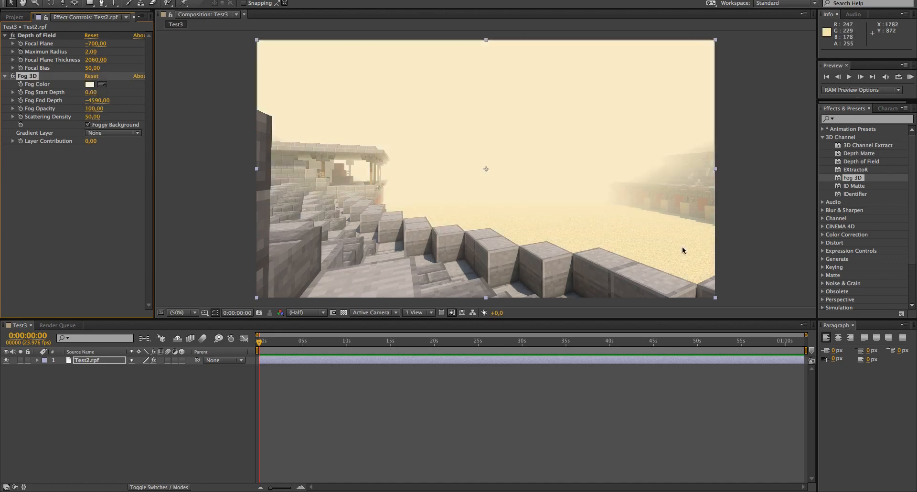
# Set the Fog 3D scattering density to 100 and the fog opacity to 17.
pyautogui.click(92, 120)
pyautogui.write('100')
pyautogui.press('Return')
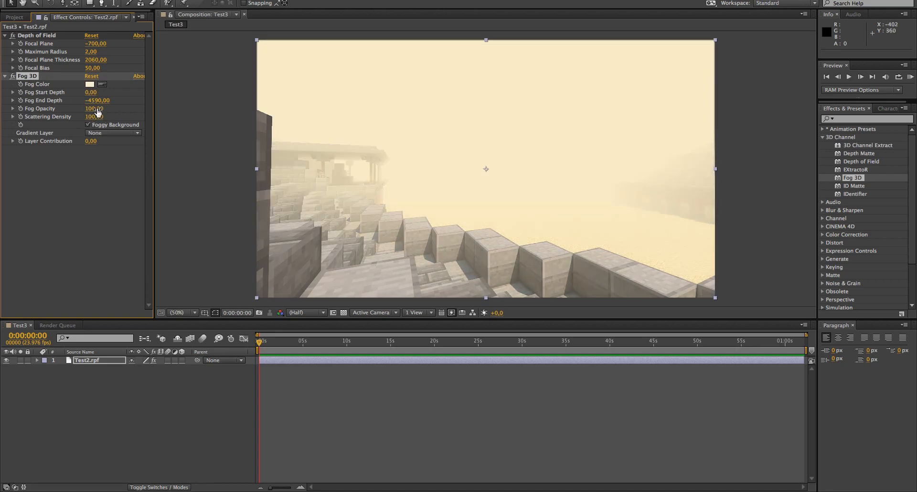
pyautogui.moveTo(98, 109); pyautogui.dragTo(40, 110)
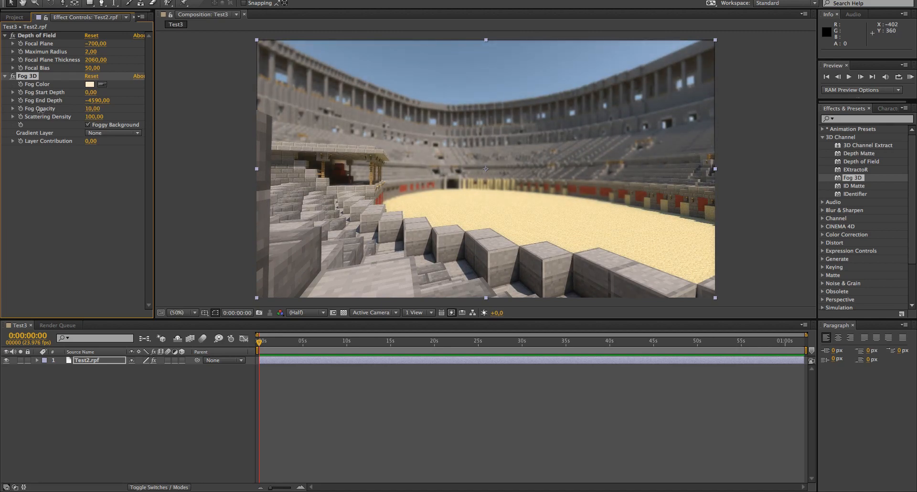
pyautogui.moveTo(42, 110); pyautogui.dragTo(43, 109)
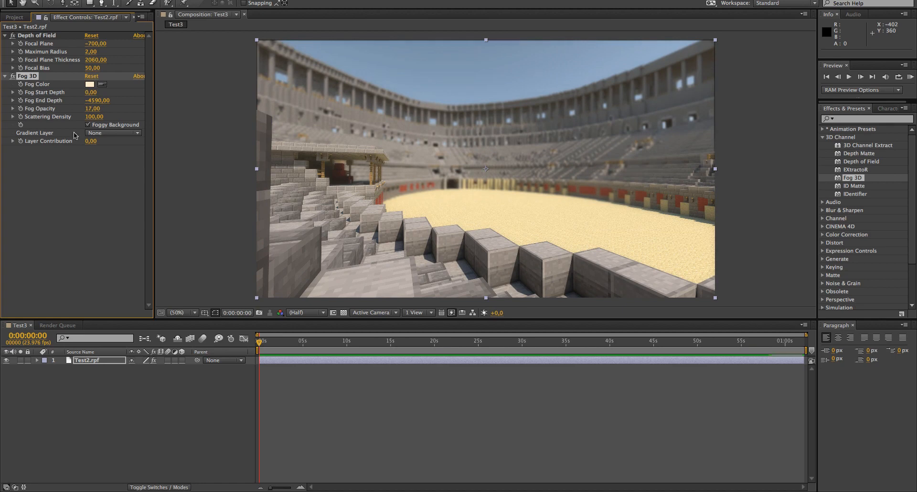
# Toggle the Fog 3D effect off and on several times to compare the image with and without fog, leaving it enabled.
pyautogui.click(100, 235)
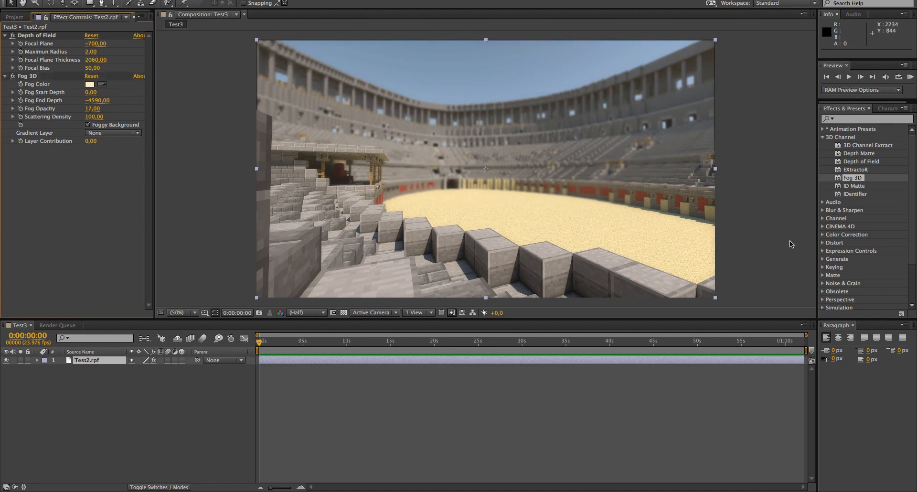
pyautogui.click(13, 77)
pyautogui.click(13, 76)
pyautogui.click(13, 76)
pyautogui.click(13, 77)
pyautogui.click(13, 77)
pyautogui.click(13, 77)
pyautogui.click(13, 76)
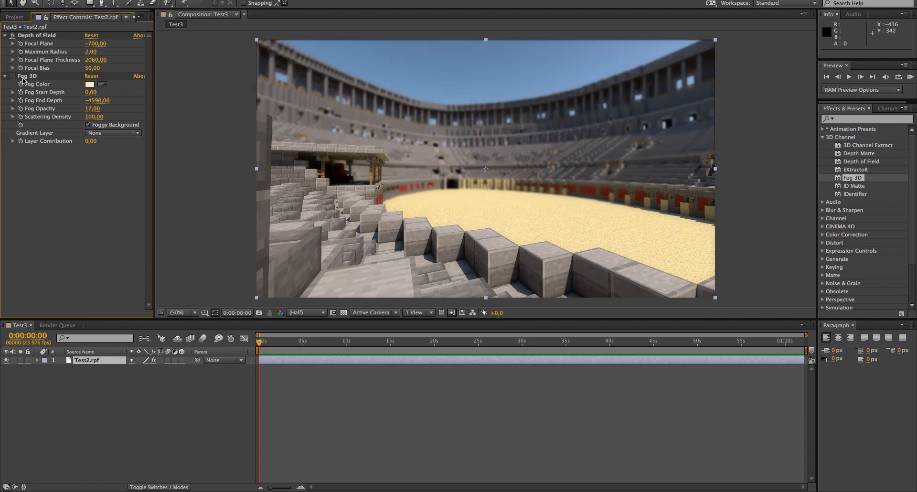
pyautogui.click(10, 75)
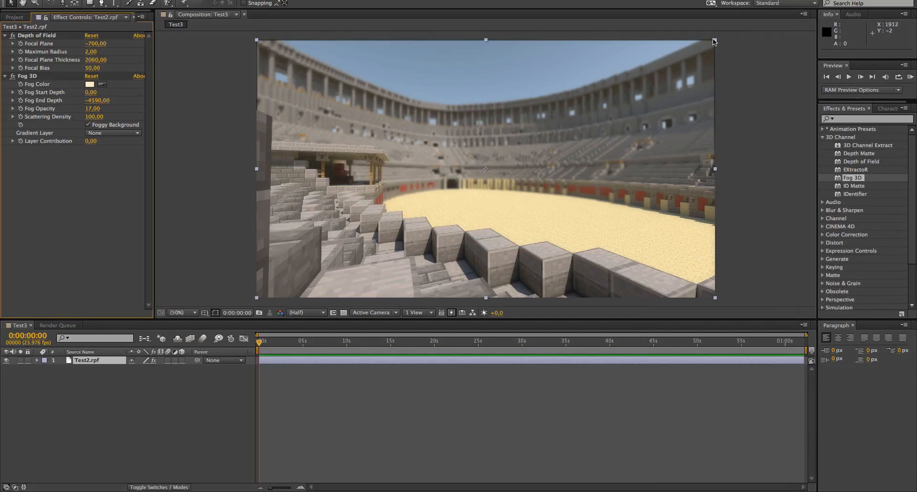
# Scale the Test2.rpf layer up slightly so it extends just past the composition frame on all sides.
pyautogui.moveTo(712, 38); pyautogui.dragTo(716, 39)
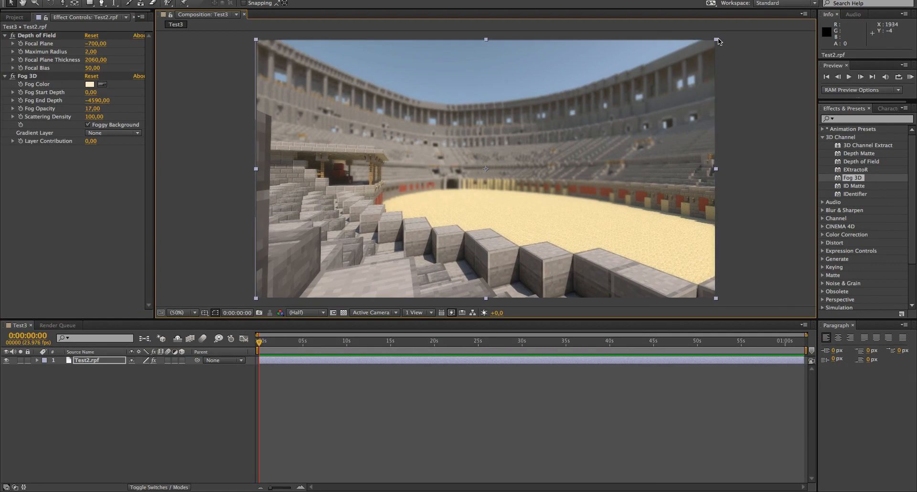
pyautogui.click(716, 38)
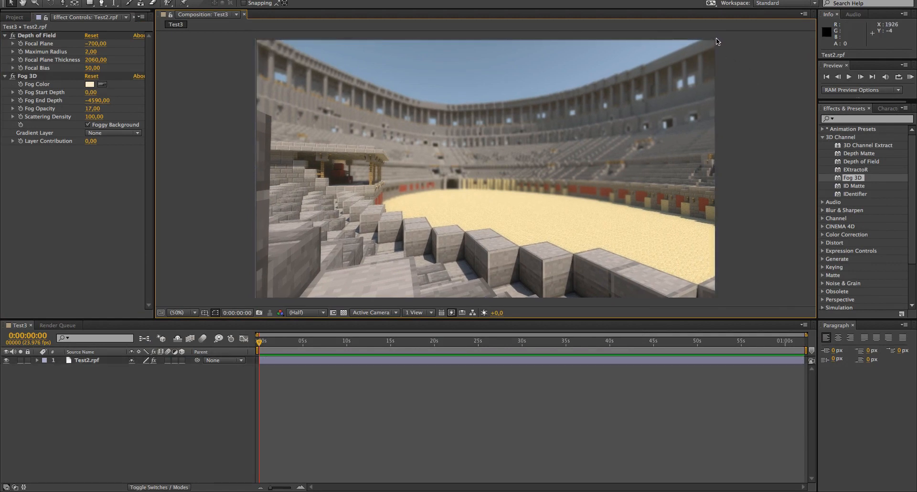
pyautogui.click(716, 38)
pyautogui.moveTo(718, 37); pyautogui.dragTo(725, 39)
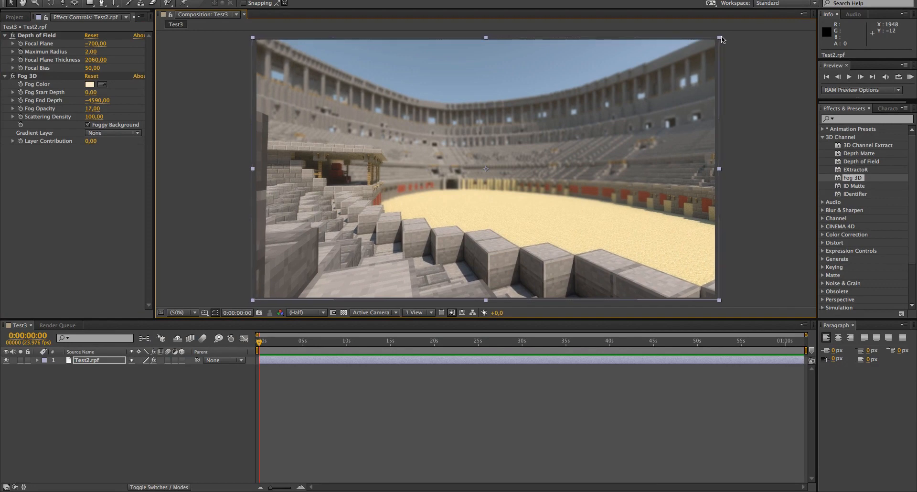
pyautogui.click(746, 69)
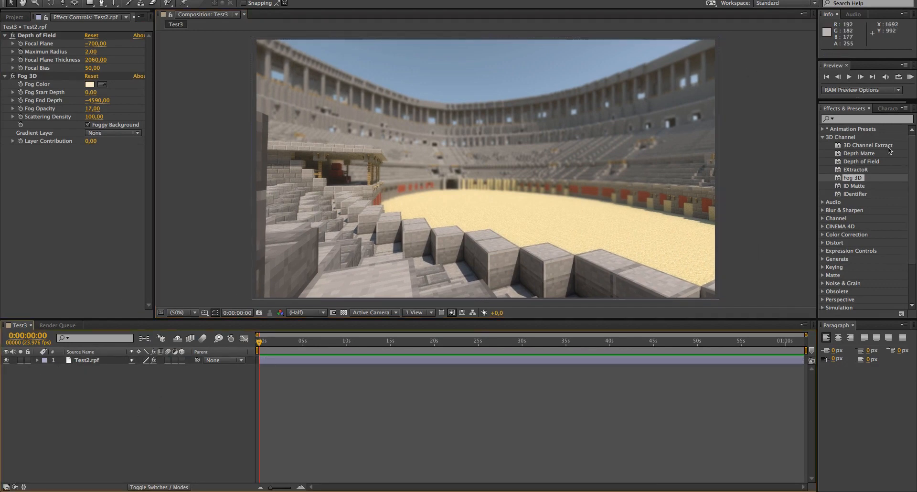
# Apply the Curves effect to the Test2.rpf layer and raise the highlights on the RGB curve.
pyautogui.click(863, 121)
pyautogui.write('curve')
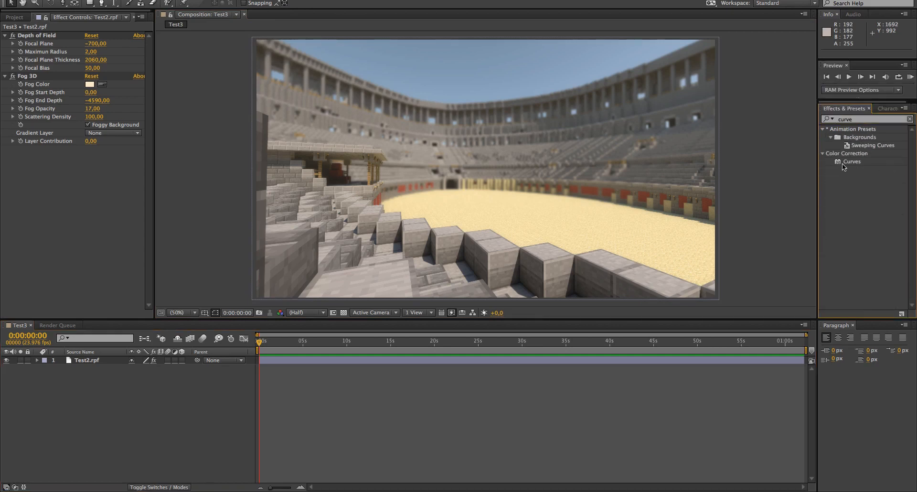
pyautogui.moveTo(842, 163); pyautogui.dragTo(660, 167)
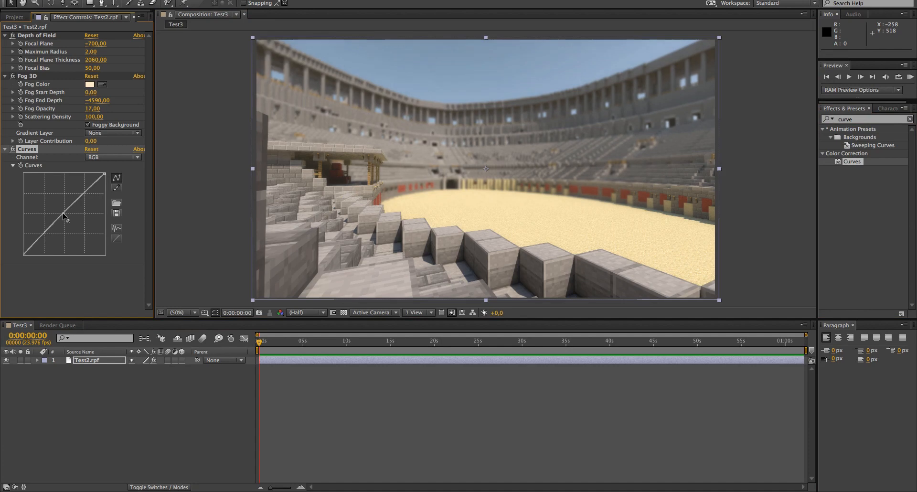
pyautogui.moveTo(63, 215); pyautogui.dragTo(83, 187)
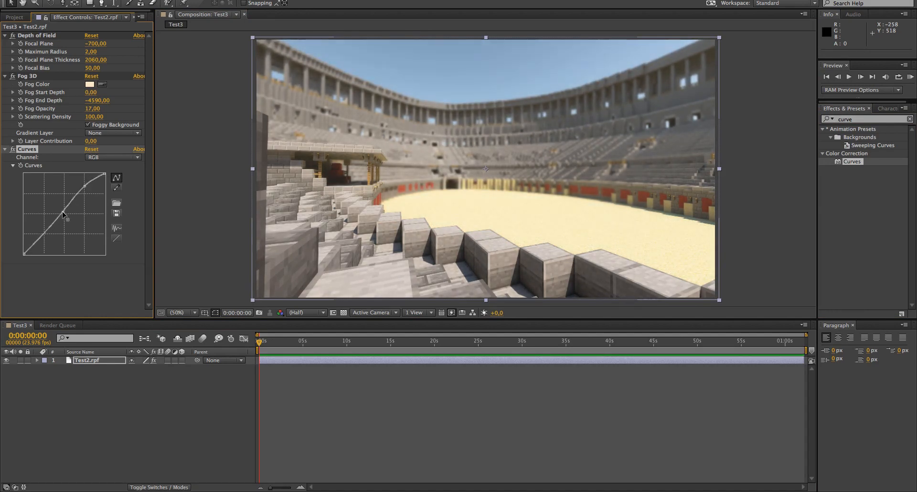
# Raise the midtones of the Red and Green curves slightly and lower the Blue curve's midpoint very slightly.
pyautogui.click(103, 157)
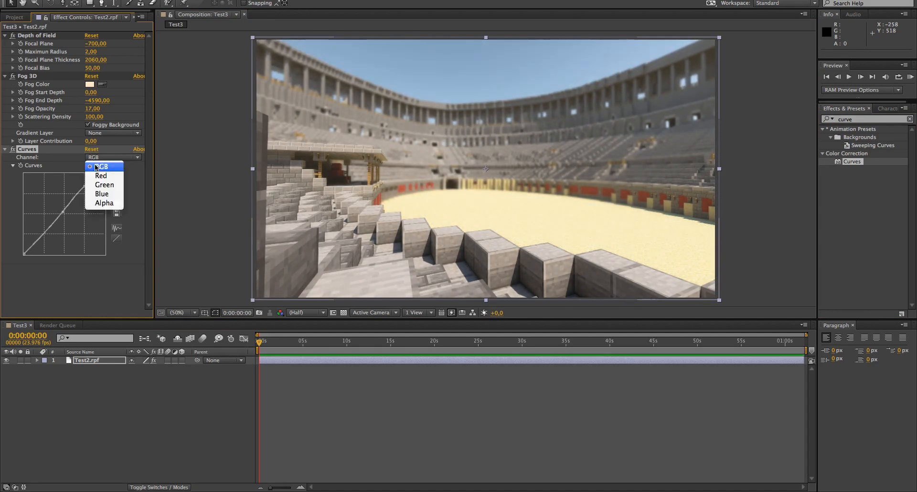
pyautogui.click(97, 174)
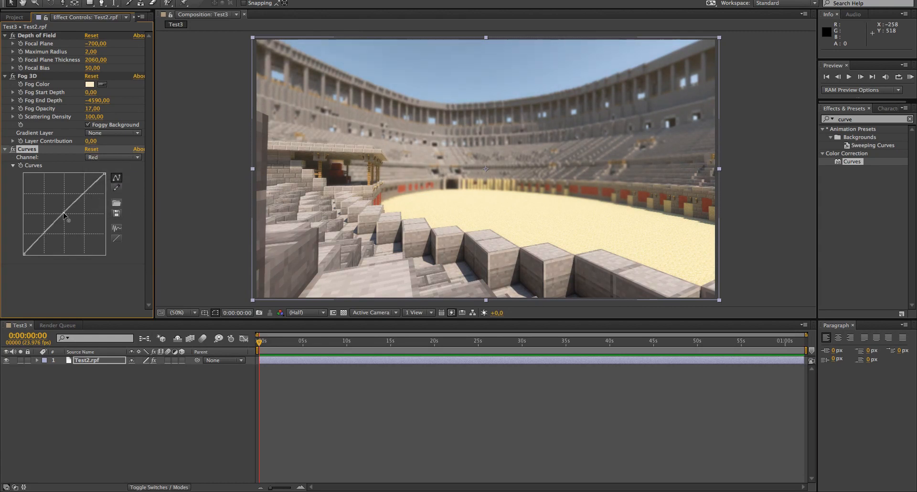
pyautogui.click(113, 157)
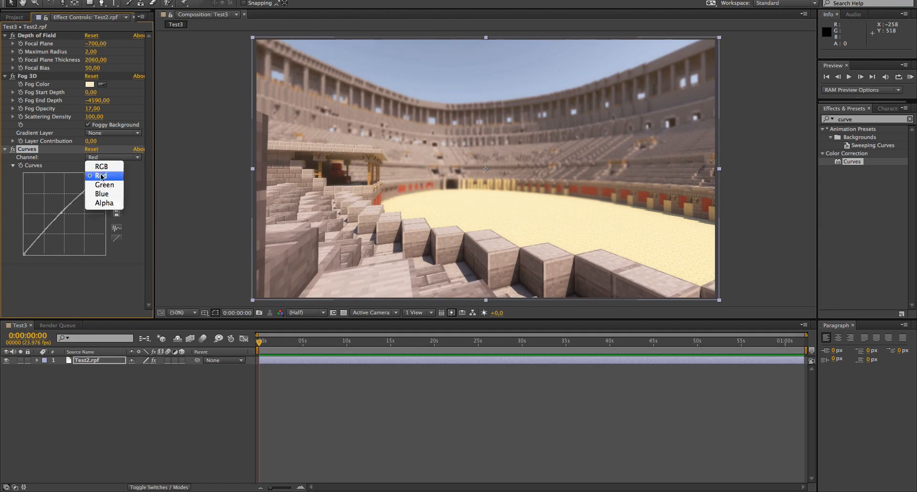
pyautogui.click(98, 182)
pyautogui.moveTo(65, 219); pyautogui.dragTo(65, 213)
pyautogui.click(107, 158)
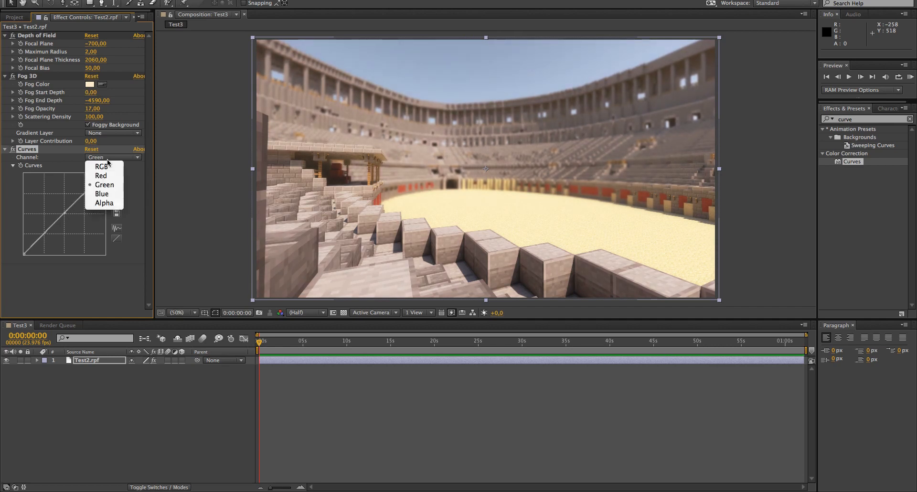
pyautogui.click(65, 215)
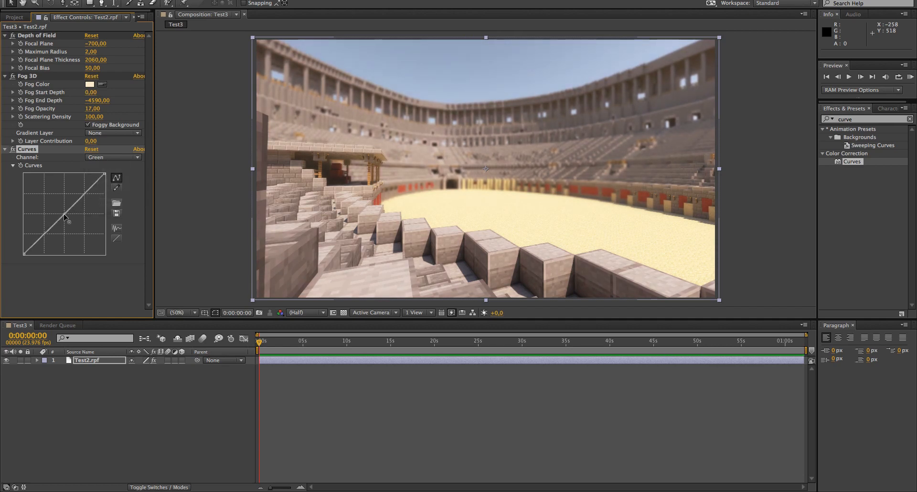
pyautogui.click(119, 158)
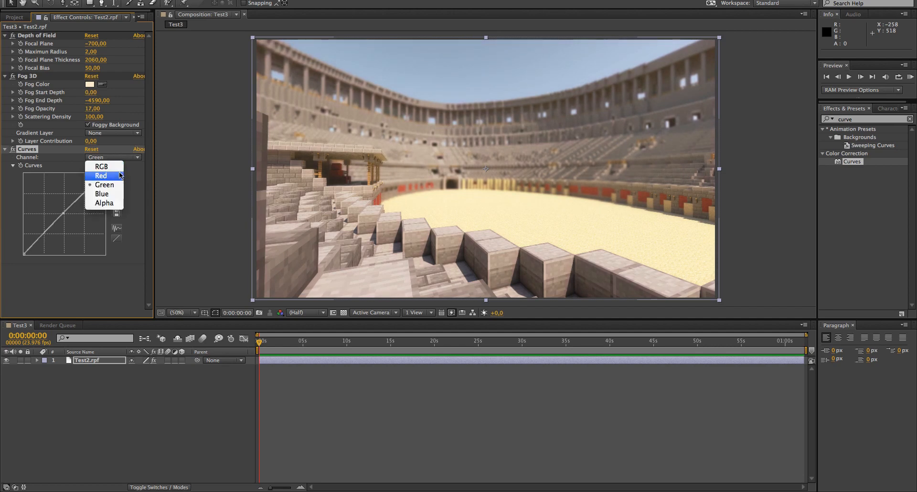
pyautogui.click(103, 197)
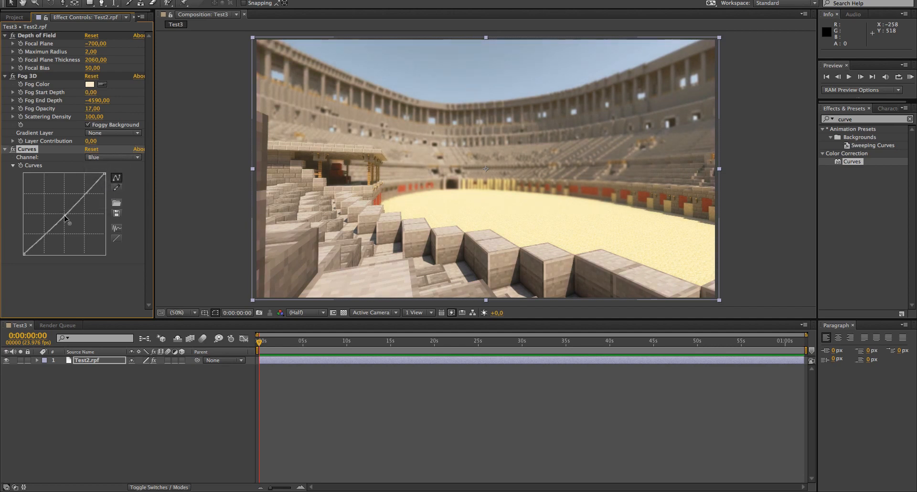
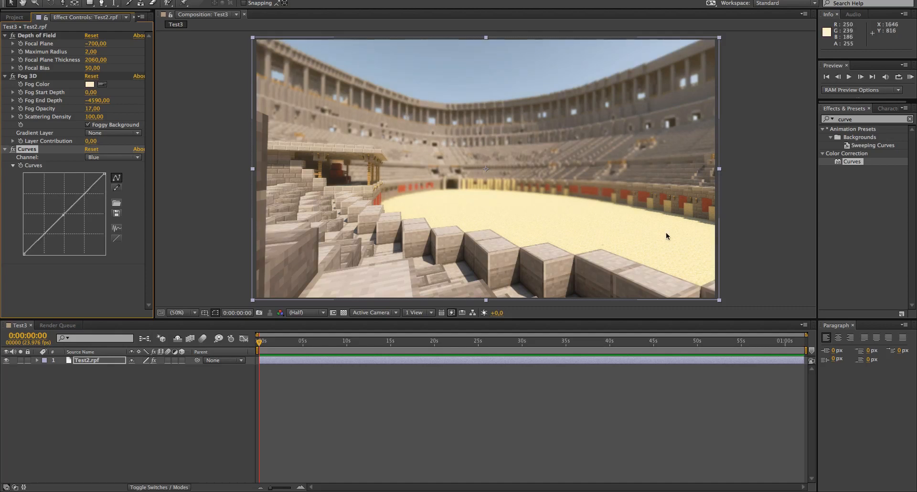
# Apply the Brightness & Contrast effect to the Test2.rpf layer.
pyautogui.click(884, 152)
pyautogui.click(877, 119)
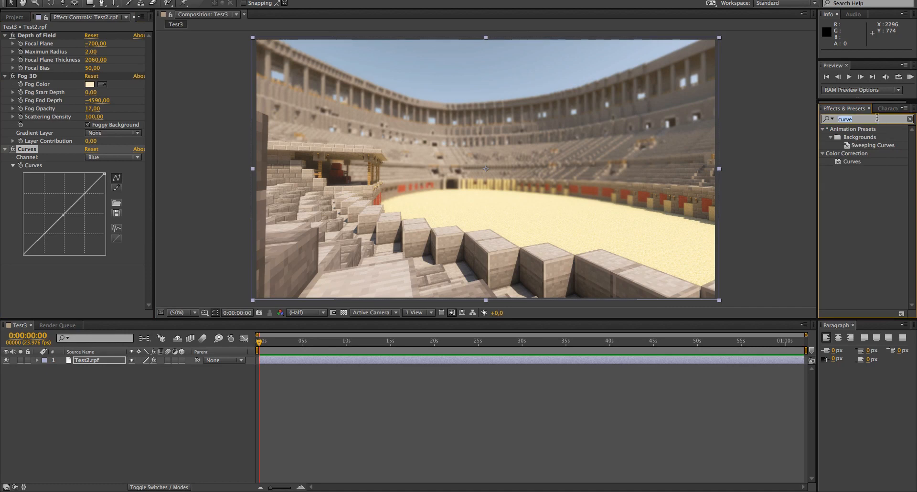
pyautogui.write('contras')
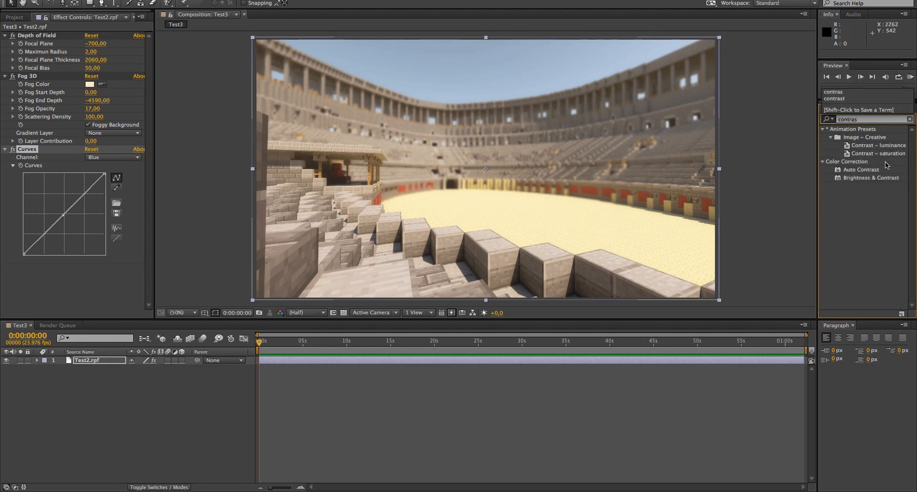
pyautogui.moveTo(858, 182); pyautogui.dragTo(429, 194)
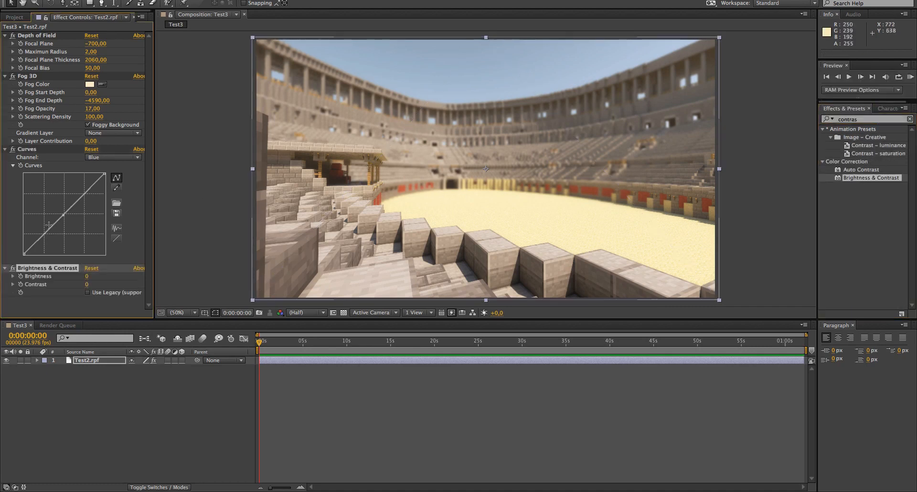
# Raise the highlights of the Red channel in the Test2.rpf layer's Curves effect slightly.
pyautogui.click(112, 157)
pyautogui.click(101, 167)
pyautogui.click(113, 157)
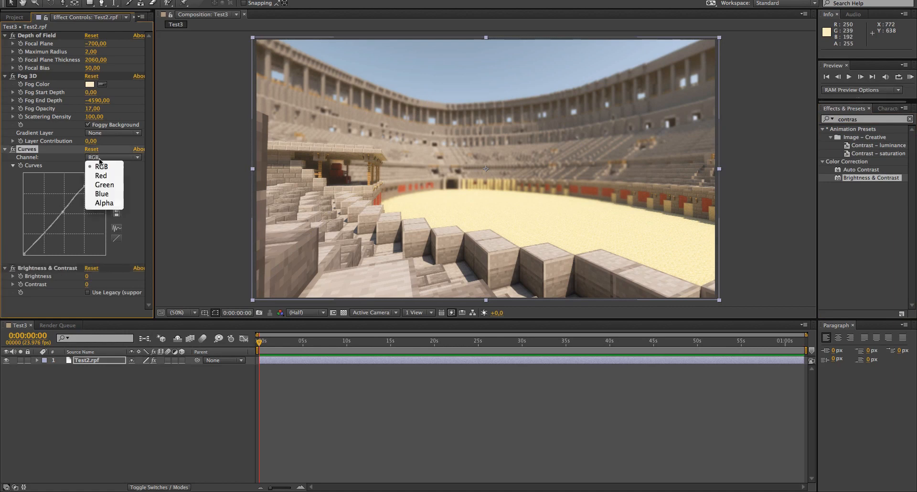
pyautogui.click(101, 176)
pyautogui.moveTo(61, 213); pyautogui.dragTo(76, 199)
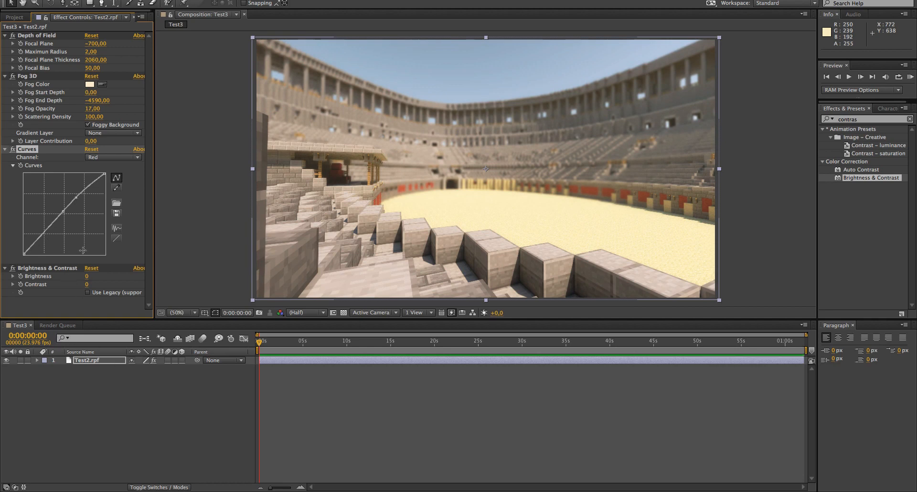
# Set the Brightness & Contrast effect's Contrast to 57 and Brightness to 3.
pyautogui.click(104, 287)
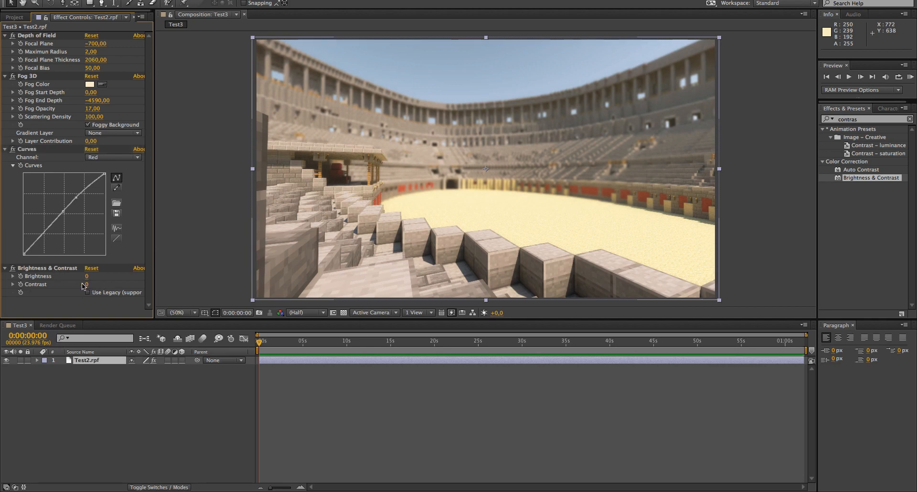
pyautogui.moveTo(85, 285); pyautogui.dragTo(104, 287)
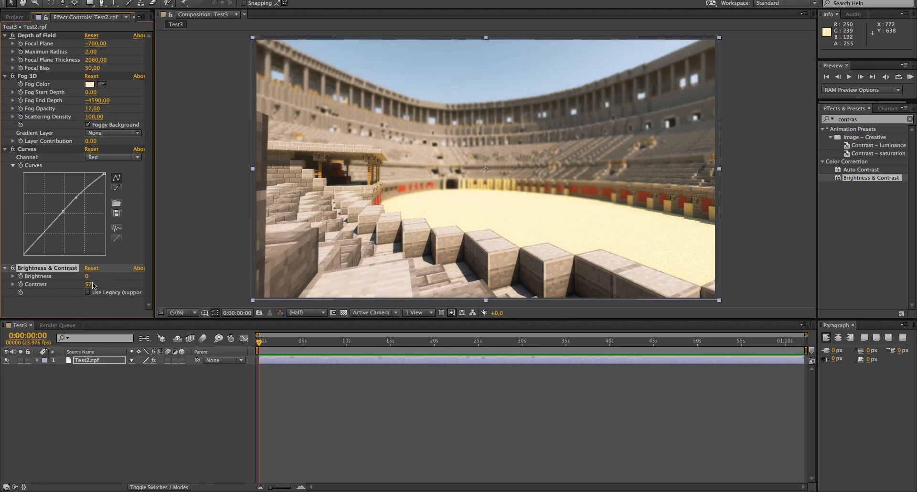
pyautogui.moveTo(89, 277)
pyautogui.mouseDown()
pyautogui.moveTo(97, 278)
pyautogui.moveTo(81, 278)
pyautogui.moveTo(89, 278)
pyautogui.mouseUp()
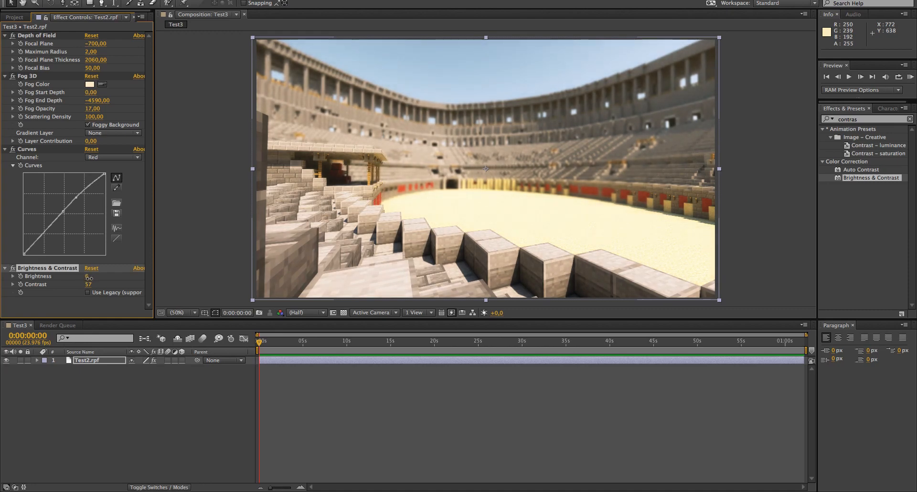
# Apply the Hue/Saturation effect to the Test2.rpf layer and lower its Master Saturation to -31.
pyautogui.click(860, 120)
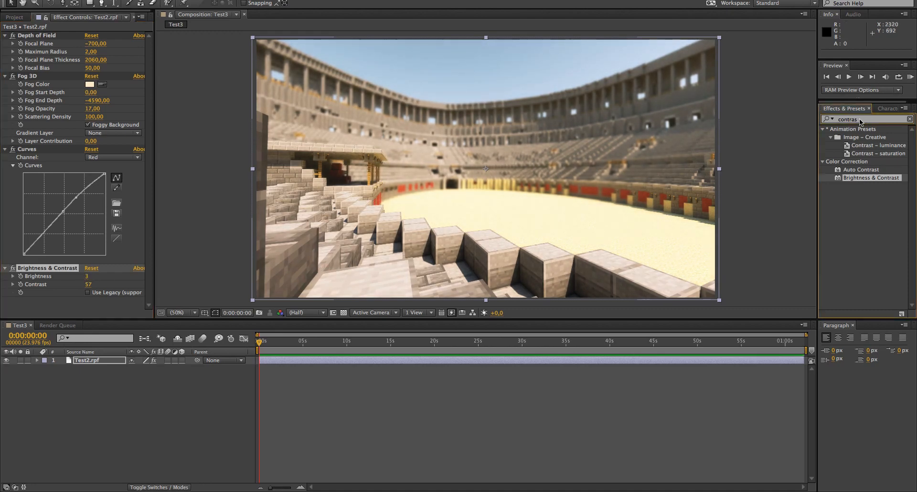
pyautogui.write('hue')
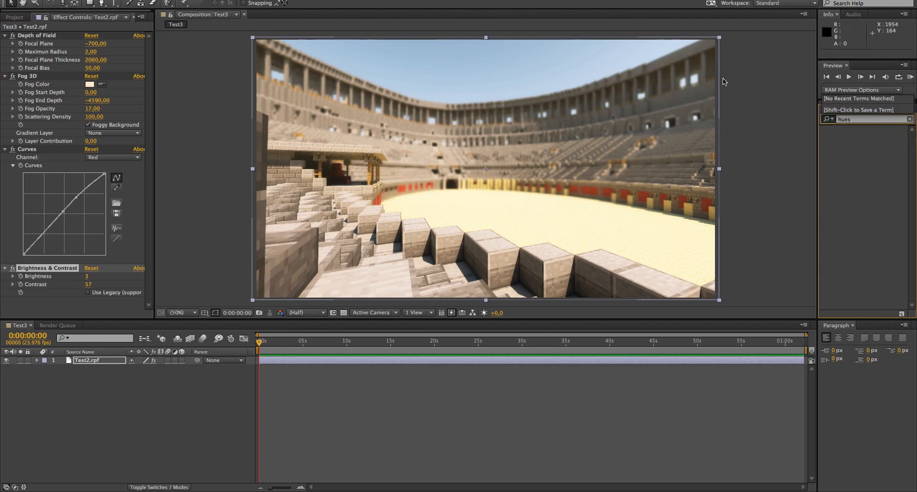
pyautogui.click(854, 170)
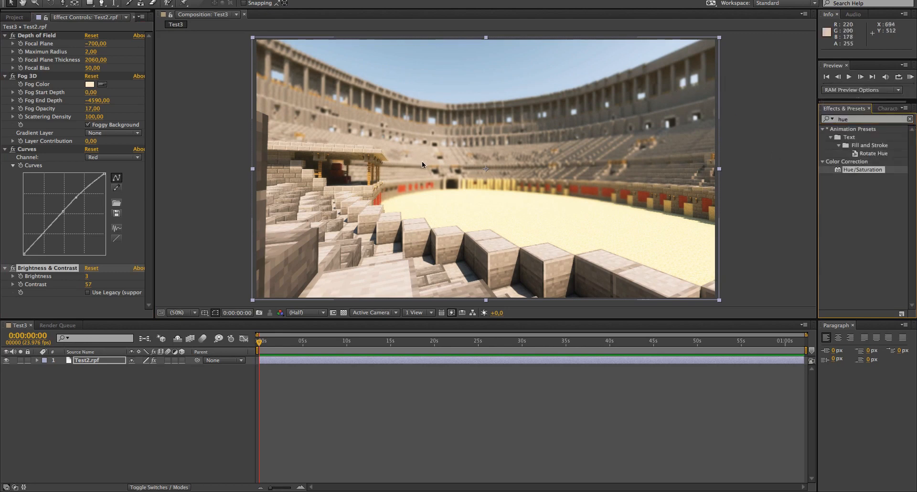
pyautogui.moveTo(854, 178); pyautogui.dragTo(478, 191)
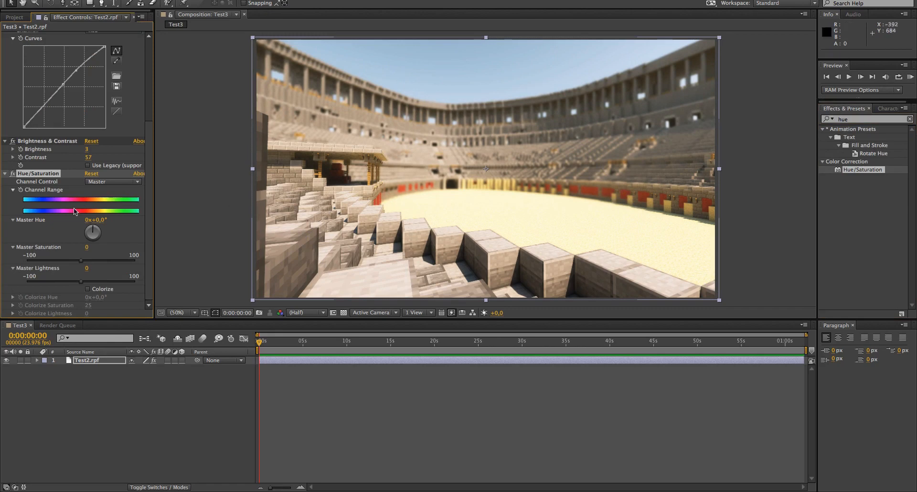
pyautogui.moveTo(81, 261)
pyautogui.mouseDown()
pyautogui.moveTo(62, 265)
pyautogui.moveTo(69, 270)
pyautogui.mouseUp()
pyautogui.click(778, 241)
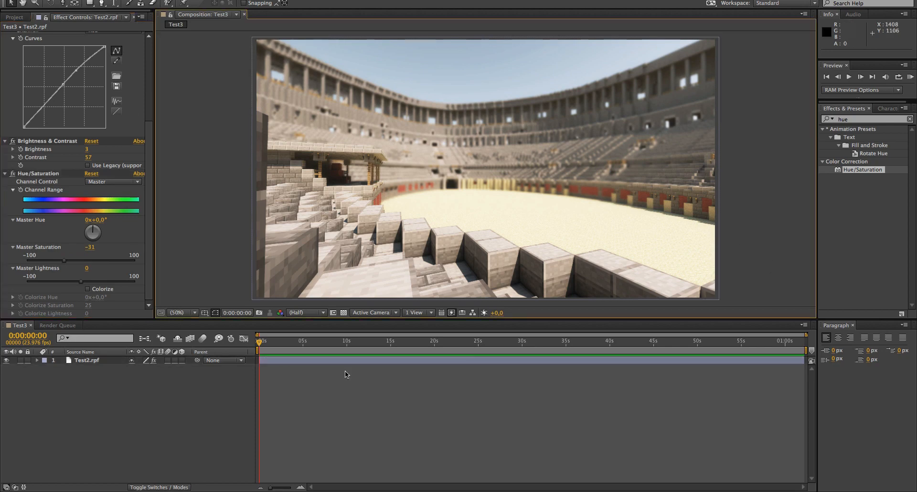
# Add a new adjustment layer above the Test2.rpf layer.
pyautogui.click(870, 121)
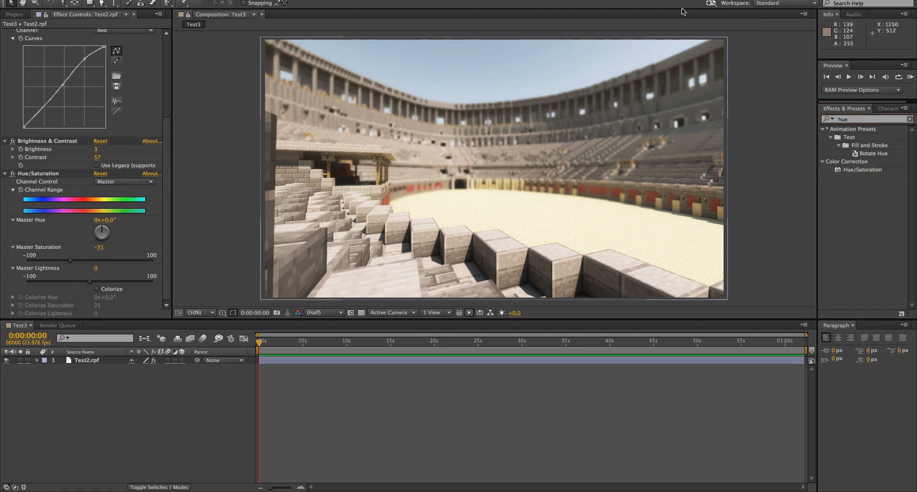
pyautogui.click(293, 0)
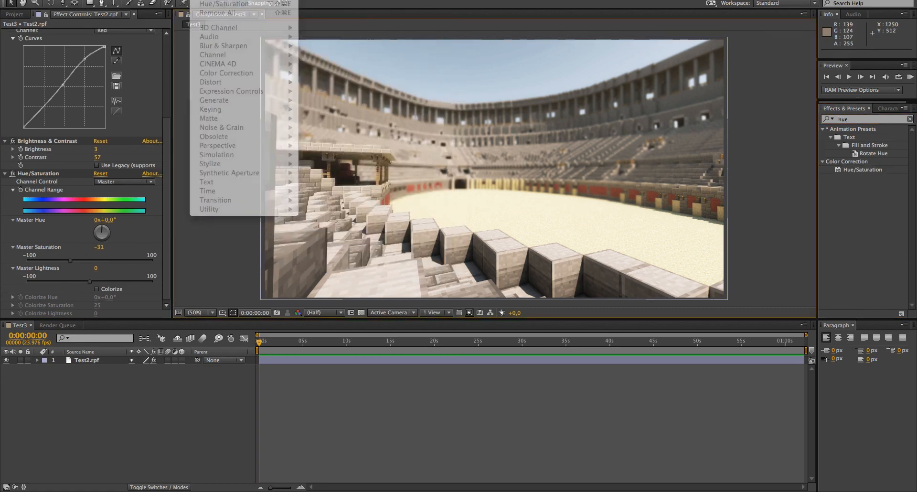
pyautogui.moveTo(287, 3)
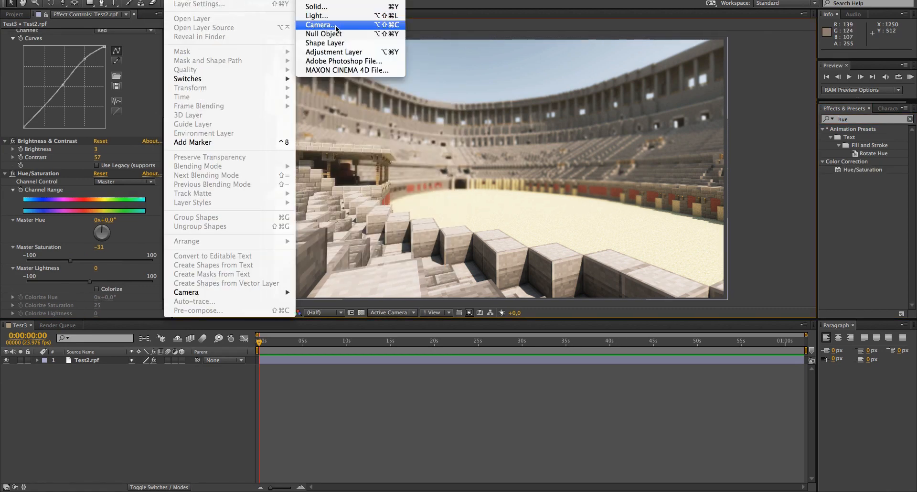
pyautogui.click(347, 54)
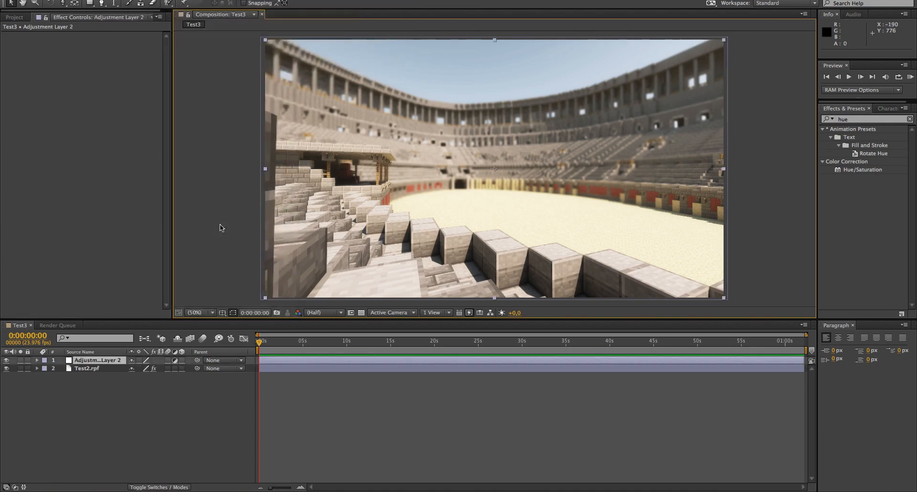
pyautogui.click(101, 368)
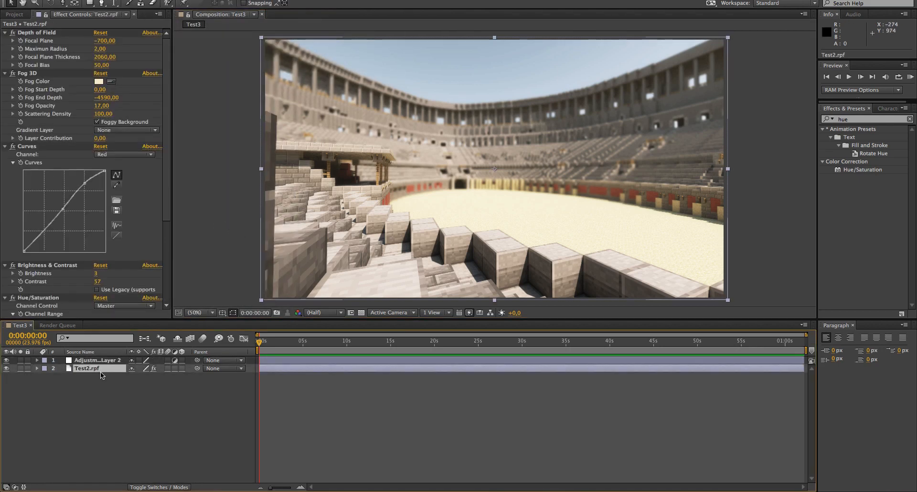
pyautogui.scroll(-5, 38, 149)
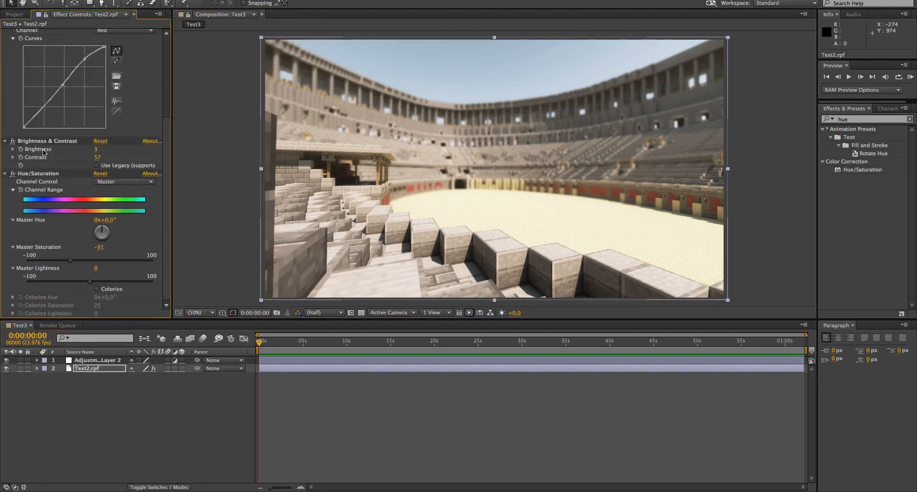
pyautogui.keyDown('shift'); pyautogui.click(29, 174); pyautogui.keyUp('shift')
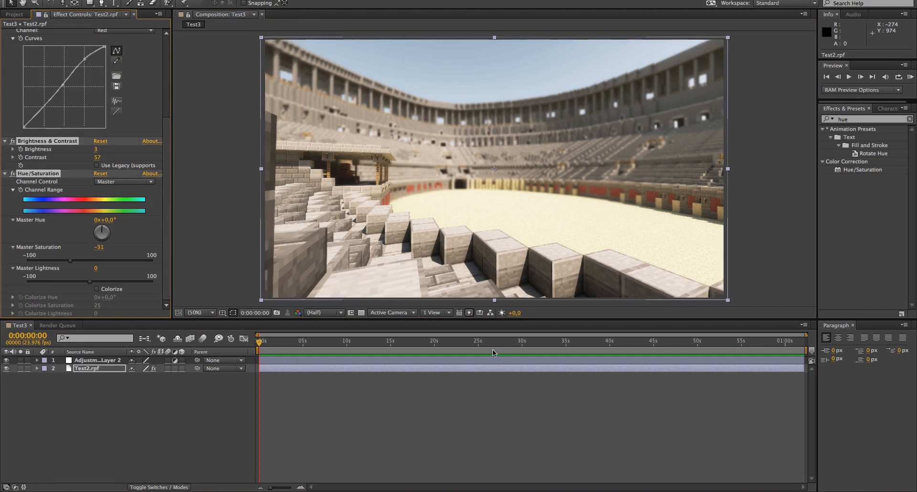
# Duplicate the Test2.rpf layer three times and try trimming the start of the uppermost copy.
pyautogui.click(494, 348)
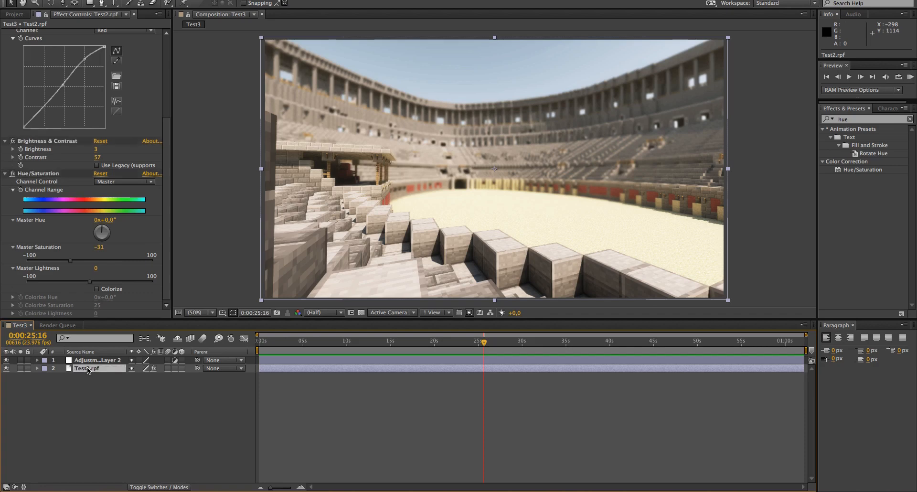
pyautogui.hotkey('ctrl', 'd')
pyautogui.hotkey('ctrl', 'd')
pyautogui.hotkey('ctrl', 'd')
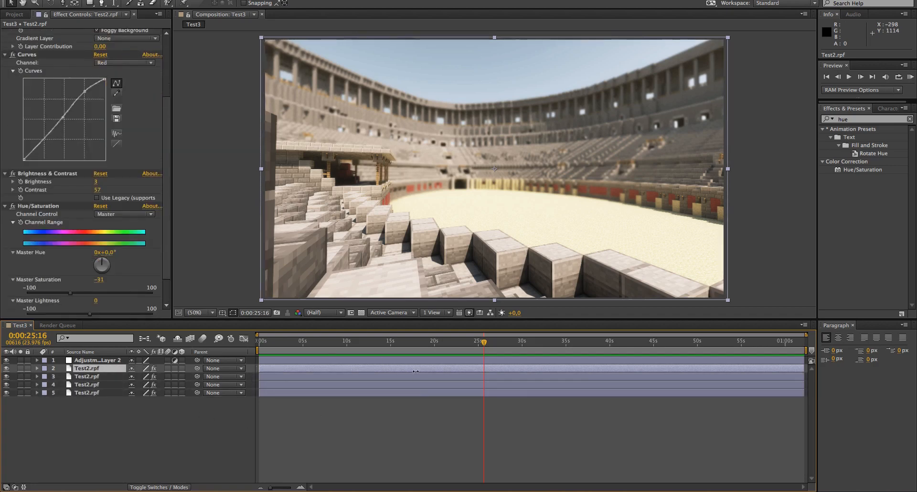
pyautogui.moveTo(259, 368); pyautogui.dragTo(419, 368)
# Undo the trimming and duplication of the Test2.rpf layer while keeping the new adjustment layer.
pyautogui.hotkey('ctrl', 'z')
pyautogui.hotkey('ctrl', 'z')
pyautogui.hotkey('ctrl', 'z')
pyautogui.hotkey('ctrl', 'z')
pyautogui.hotkey('ctrl', 'z')
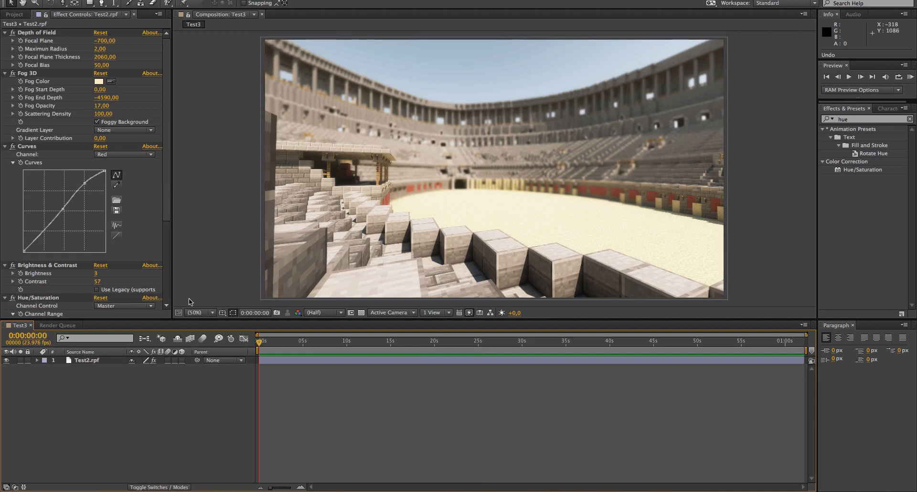
pyautogui.hotkey('ctrl', 'shift', 'z')
# Copy the Curves, Brightness & Contrast and Hue/Saturation effects from the Test2.rpf layer onto the adjustment layer.
pyautogui.click(92, 369)
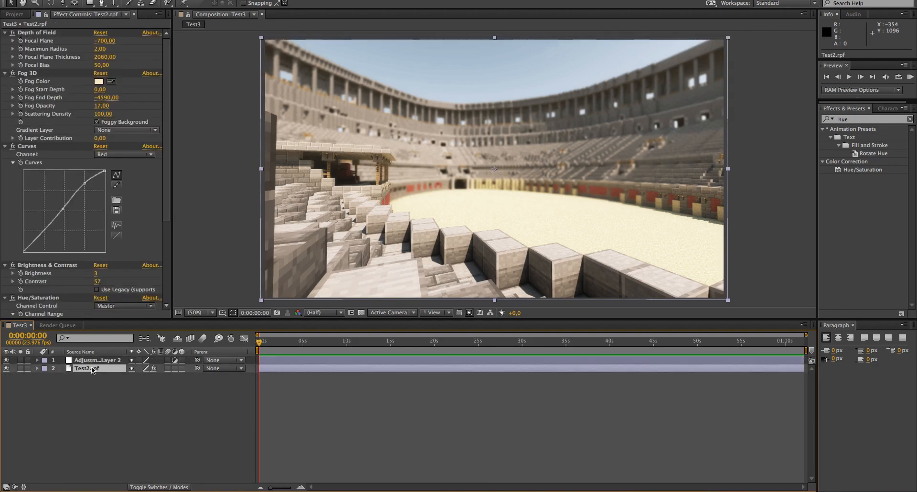
pyautogui.click(27, 146)
pyautogui.scroll(-5, 31, 229)
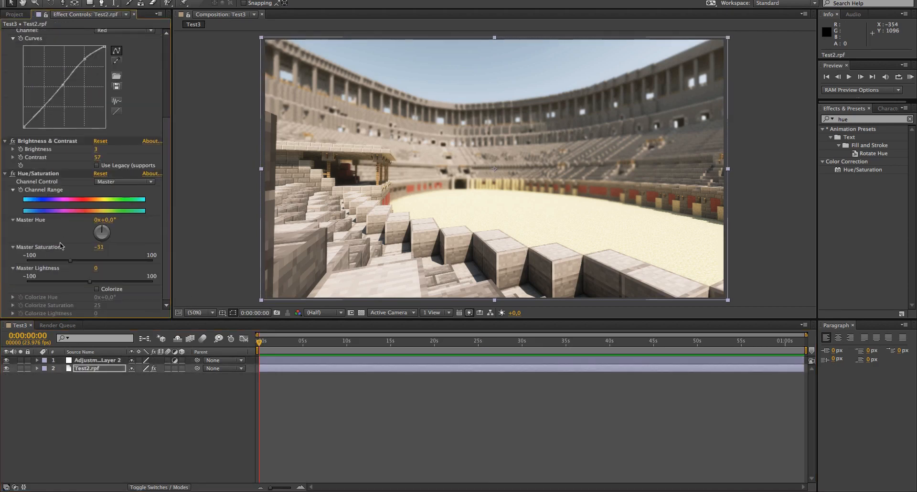
pyautogui.keyDown('shift'); pyautogui.click(26, 173); pyautogui.keyUp('shift')
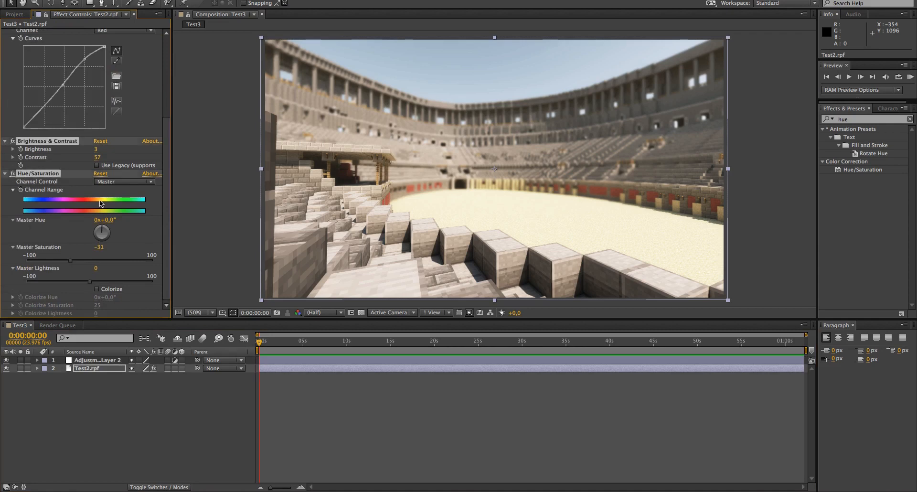
pyautogui.scroll(3, 92, 196)
pyautogui.click(94, 362)
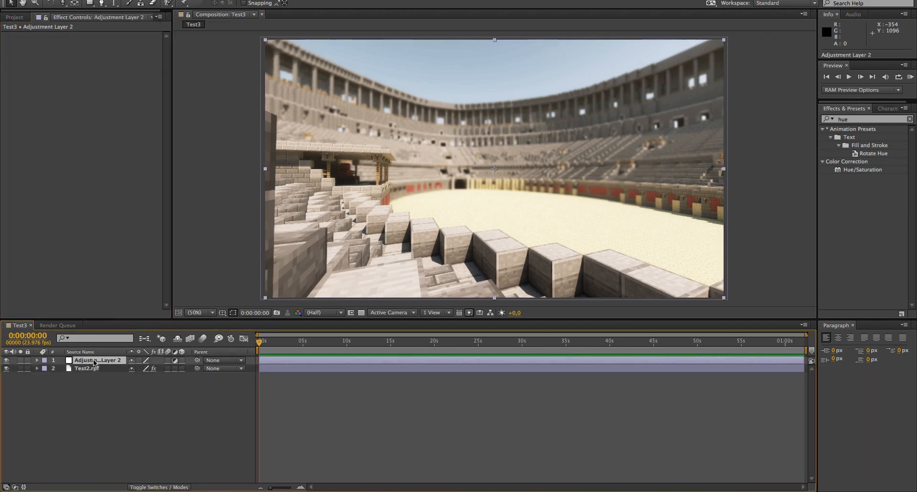
pyautogui.hotkey('ctrl', 'v')
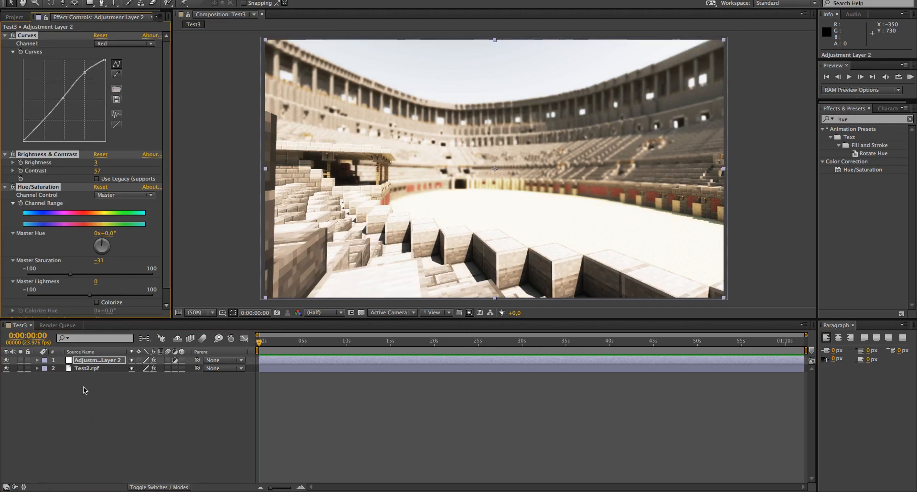
# Delete the Curves, Brightness & Contrast and Hue/Saturation effects from the Test2.rpf layer.
pyautogui.click(101, 368)
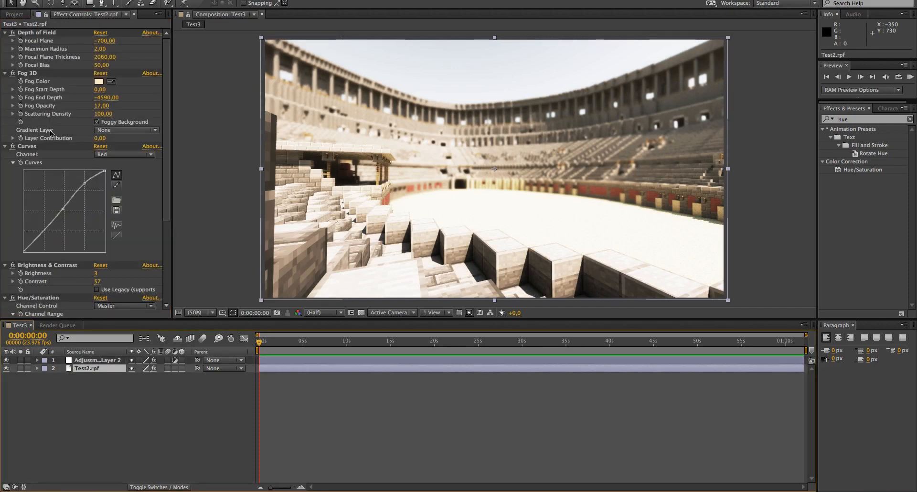
pyautogui.click(30, 145)
pyautogui.scroll(-5, 34, 157)
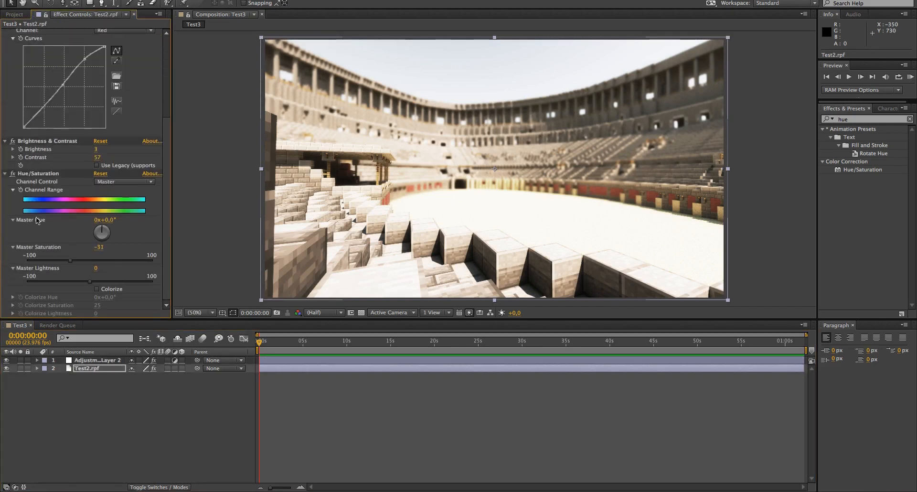
pyautogui.keyDown('shift'); pyautogui.click(36, 175); pyautogui.keyUp('shift')
pyautogui.press('Delete')
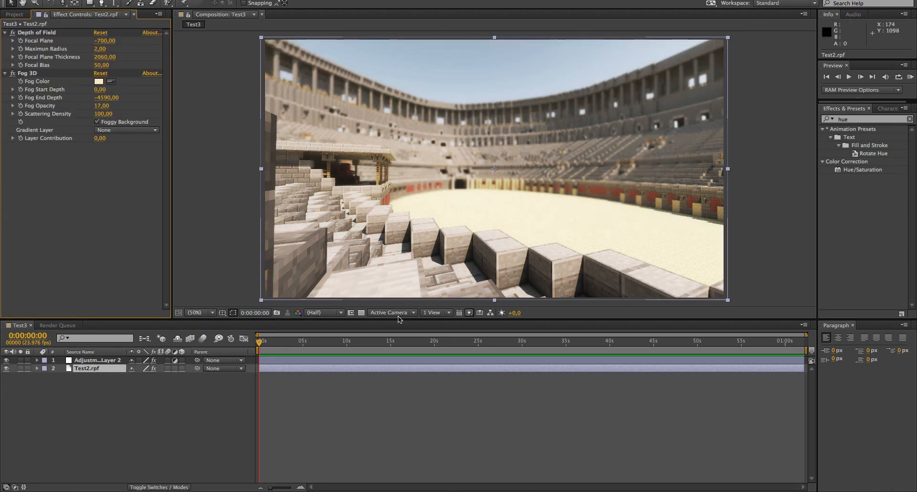
pyautogui.click(733, 163)
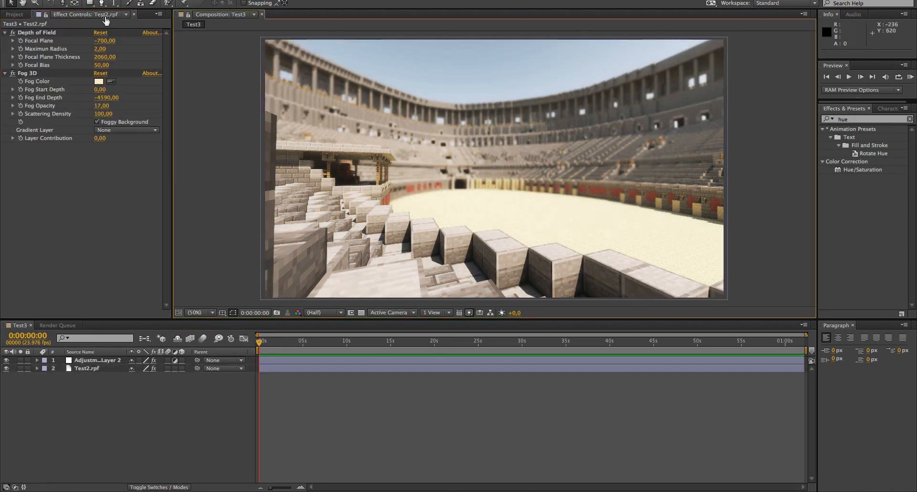
# Create a black solid layer 1920 × 800 px above the adjustment layer.
pyautogui.click(125, 0)
pyautogui.moveTo(175, 0)
pyautogui.moveTo(202, 0)
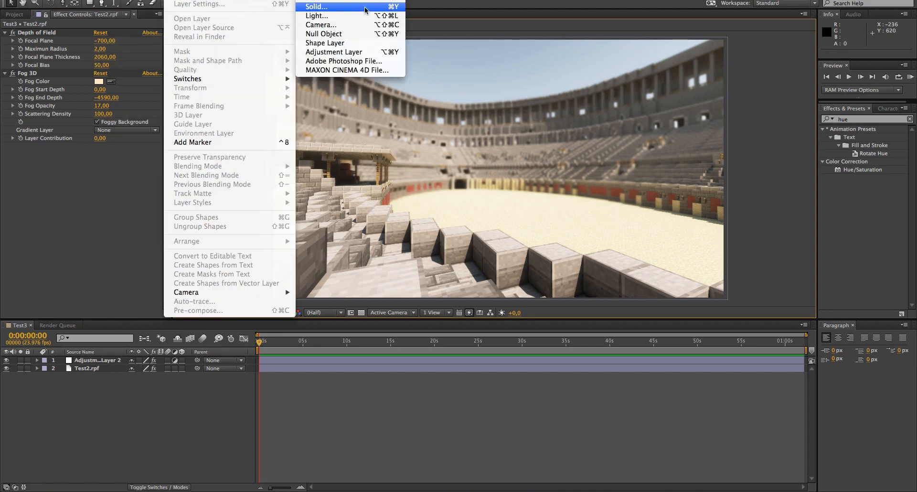
pyautogui.click(366, 7)
pyautogui.click(452, 302)
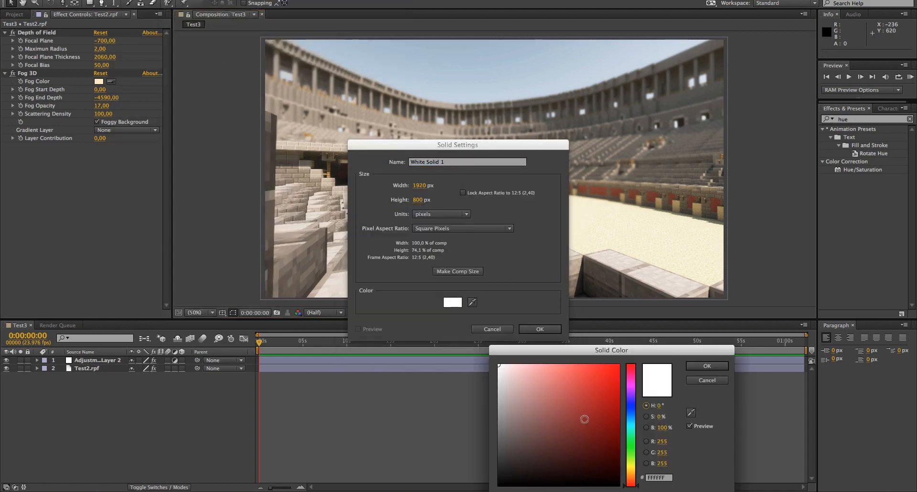
pyautogui.moveTo(584, 419); pyautogui.dragTo(595, 488)
pyautogui.click(711, 367)
pyautogui.click(541, 328)
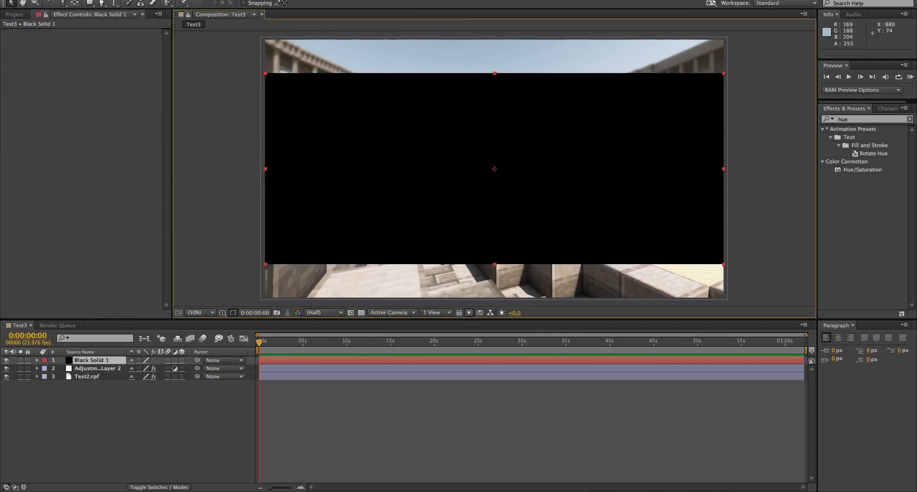
# Create a second black solid layer, 1920 × 1080 px, above the first black solid.
pyautogui.click(293, 0)
pyautogui.click(229, 0)
pyautogui.click(178, 0)
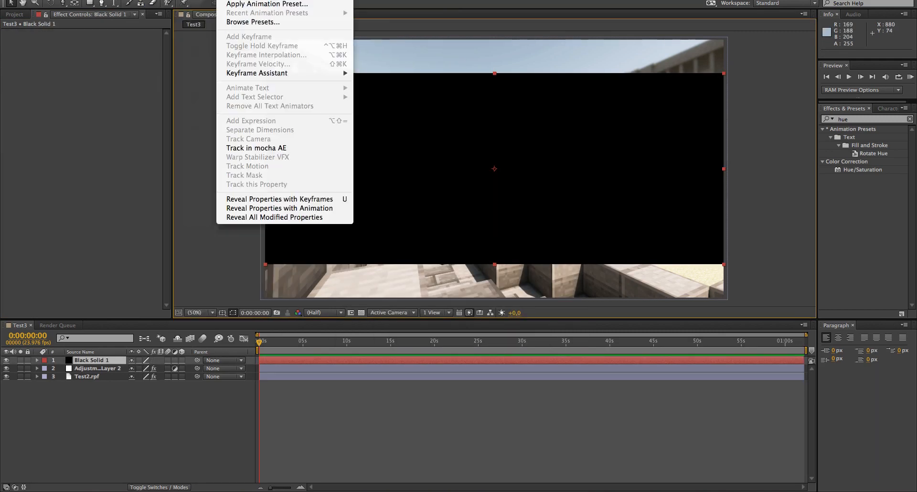
pyautogui.click(234, 0)
pyautogui.click(234, 0)
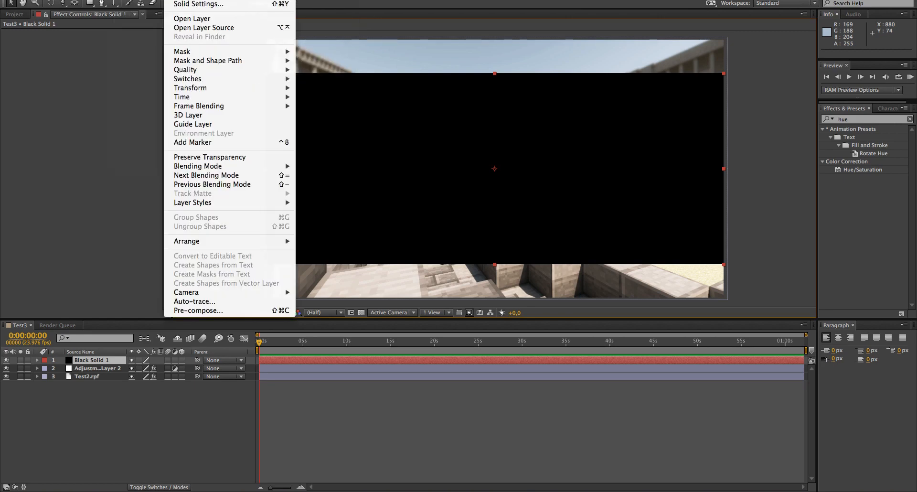
pyautogui.moveTo(191, 4)
pyautogui.click(324, 13)
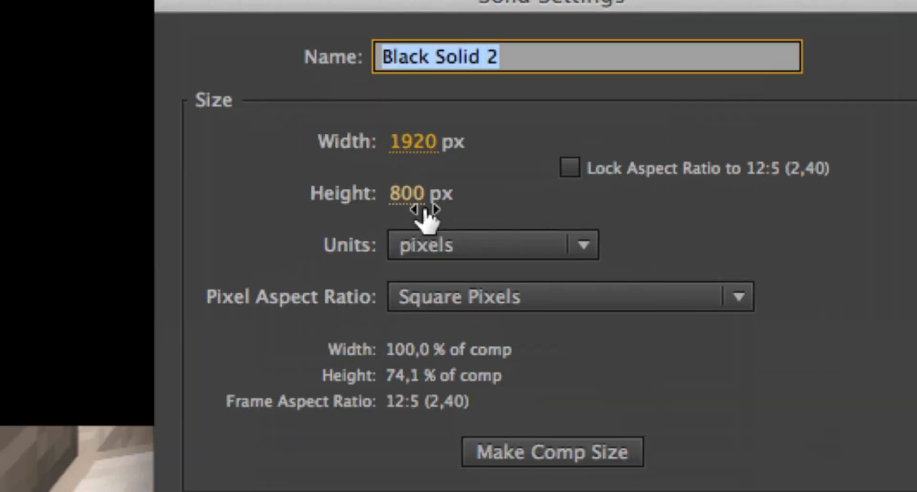
pyautogui.click(416, 201)
pyautogui.click(502, 171)
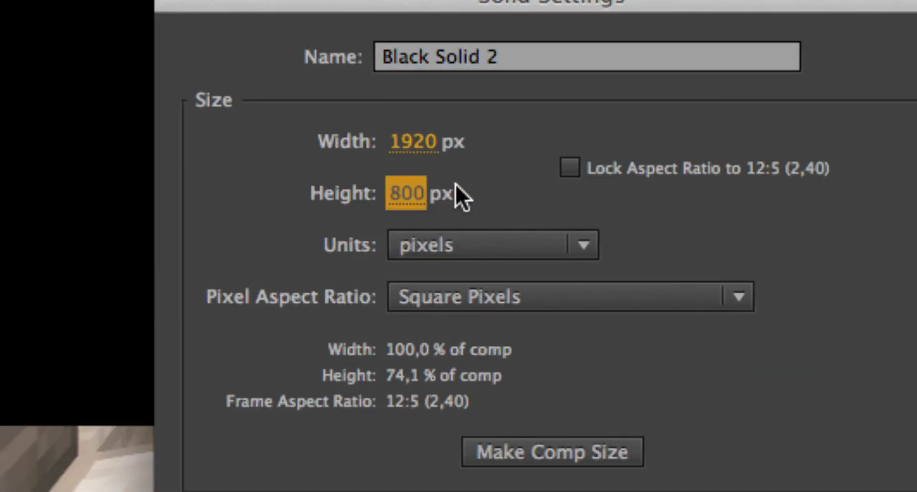
pyautogui.click(406, 192)
pyautogui.click(528, 164)
pyautogui.click(421, 192)
pyautogui.click(527, 163)
pyautogui.click(407, 194)
pyautogui.click(457, 168)
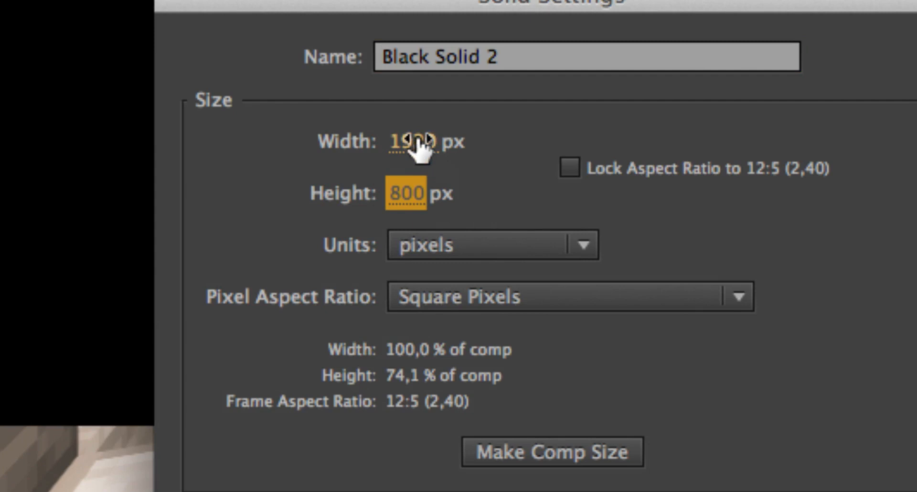
pyautogui.click(421, 194)
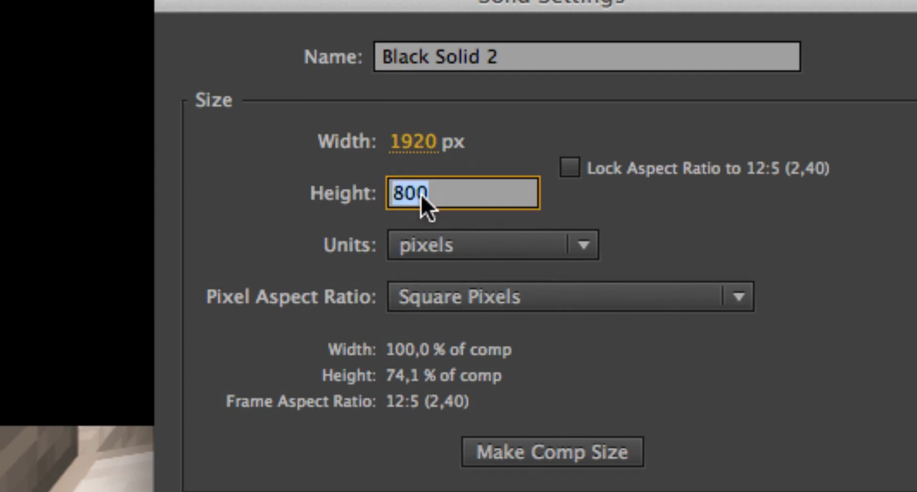
pyautogui.write('1080')
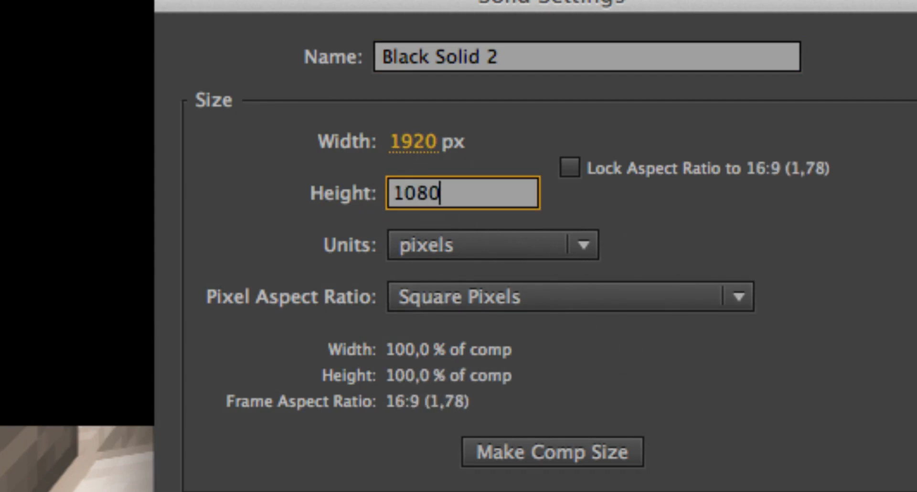
pyautogui.press('Return')
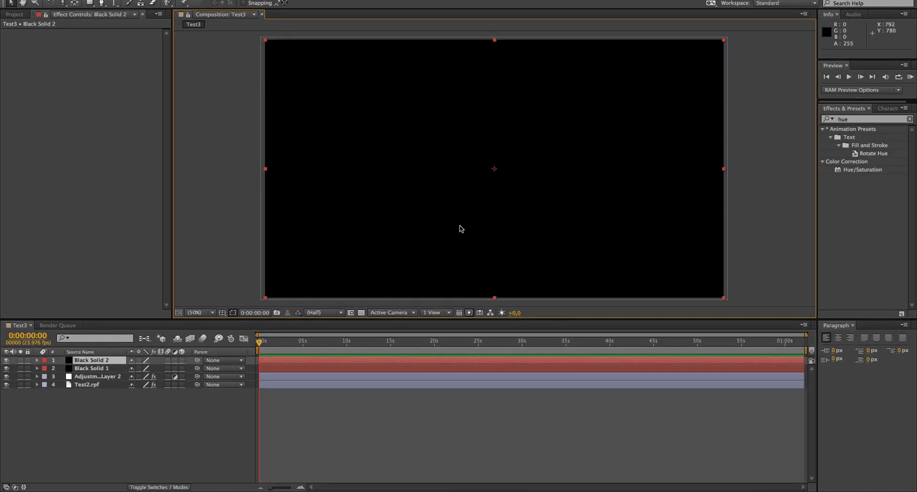
# Hide the Black Solid 1 layer and keep Black Solid 2 visible.
pyautogui.click(874, 110)
pyautogui.click(843, 108)
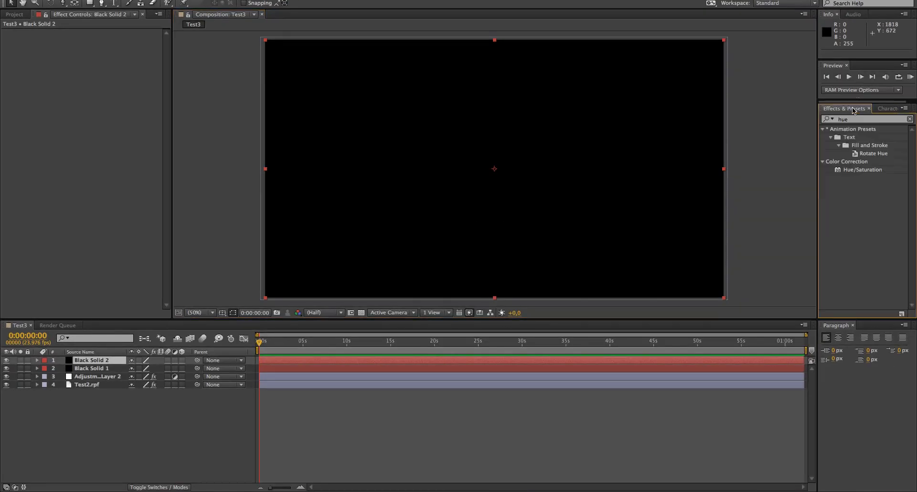
pyautogui.click(6, 368)
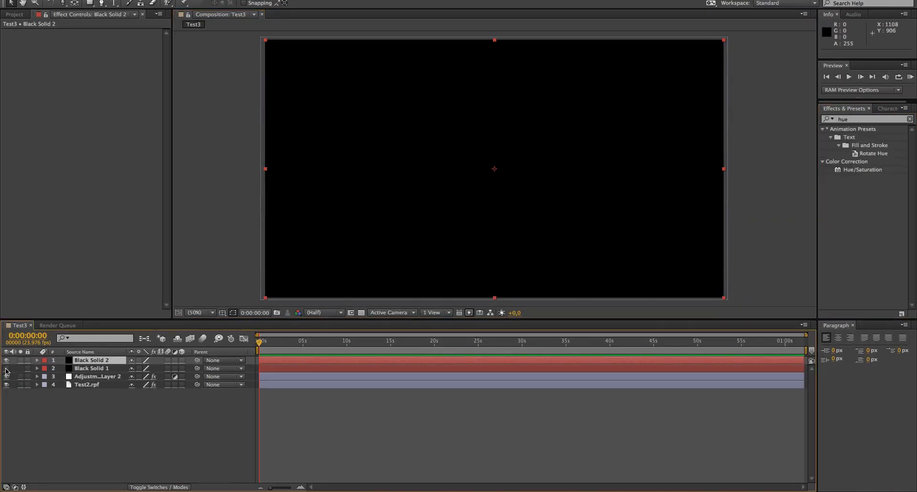
pyautogui.click(7, 360)
pyautogui.click(7, 360)
# Find the CC Jaws effect and apply it to the Black Solid 2 layer.
pyautogui.click(863, 121)
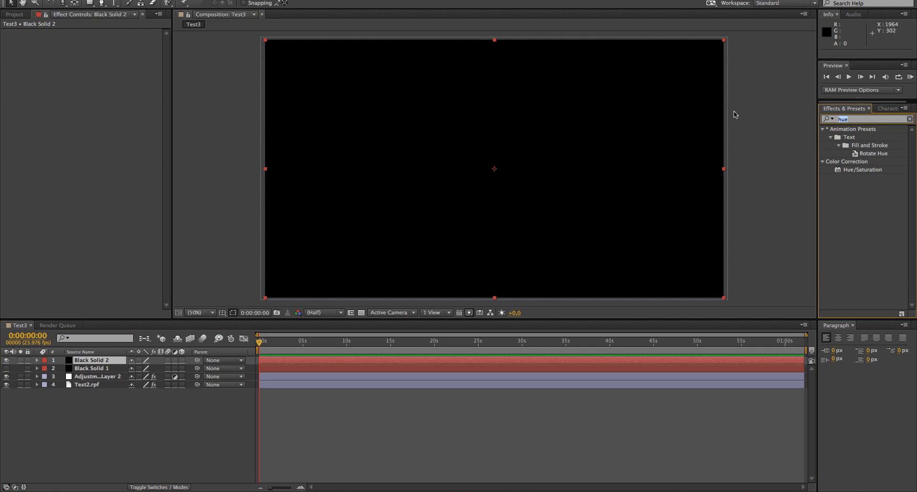
pyautogui.write('cc ja')
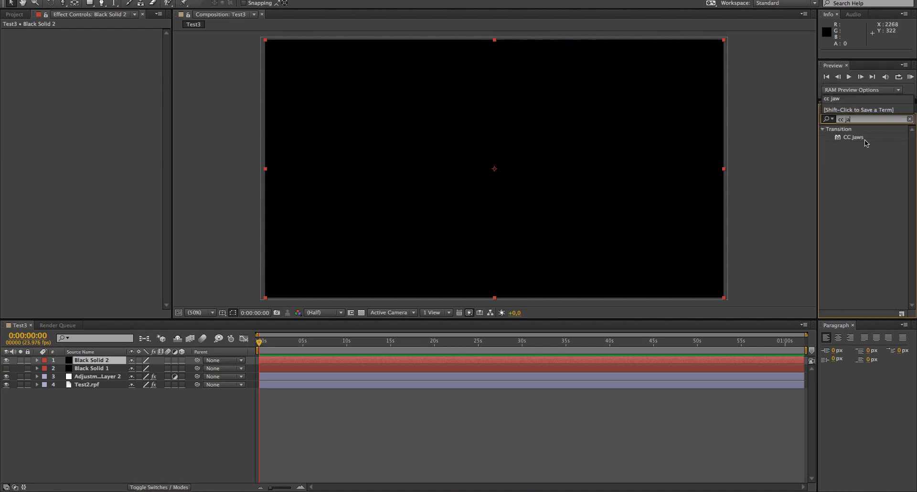
pyautogui.moveTo(866, 143); pyautogui.dragTo(609, 128)
# Set CC Jaws on Black Solid 2 to 57% completion and 0% height, keeping the Spikes shape.
pyautogui.click(113, 100)
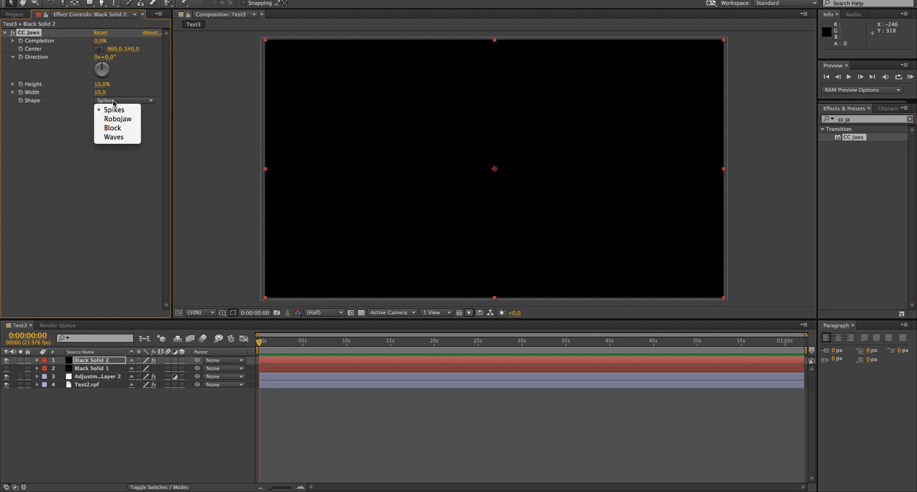
pyautogui.click(113, 100)
pyautogui.click(113, 100)
pyautogui.click(112, 54)
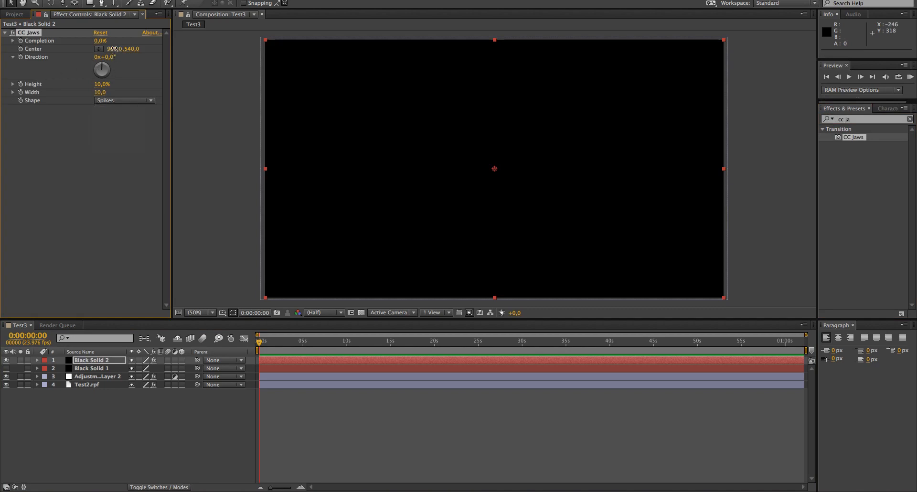
pyautogui.moveTo(82, 41); pyautogui.dragTo(110, 43)
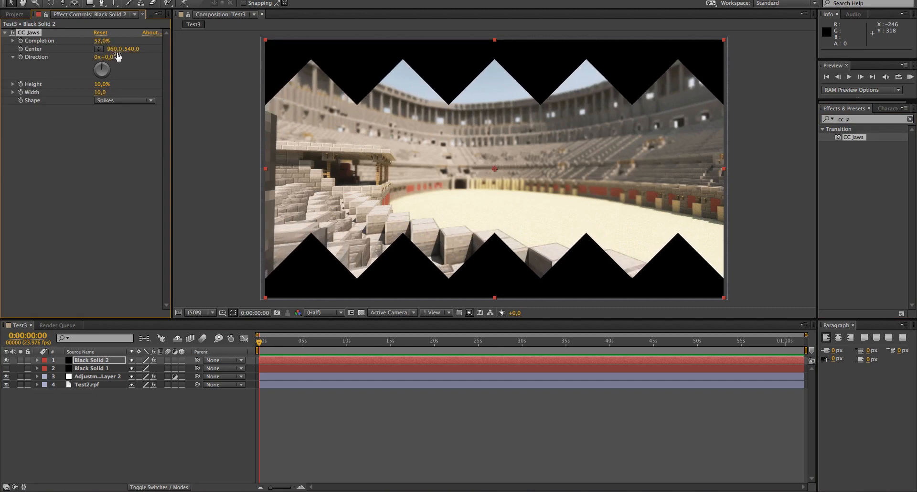
pyautogui.moveTo(102, 85); pyautogui.dragTo(69, 86)
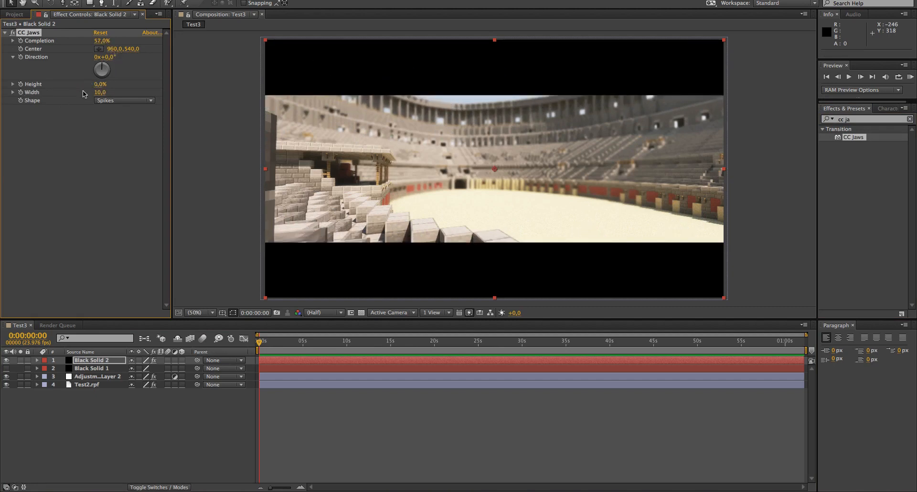
# Set the CC Jaws completion on Black Solid 2 to 73%, temporarily showing Black Solid 1 as the size reference.
pyautogui.click(10, 369)
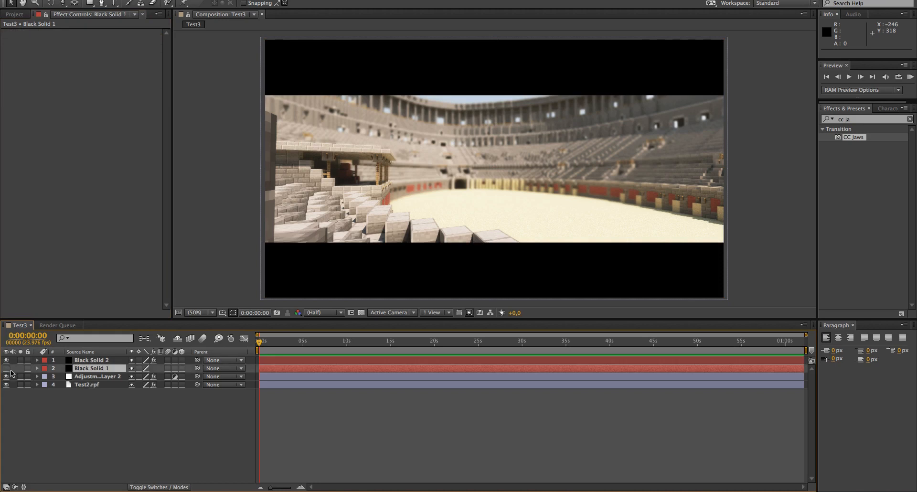
pyautogui.click(6, 369)
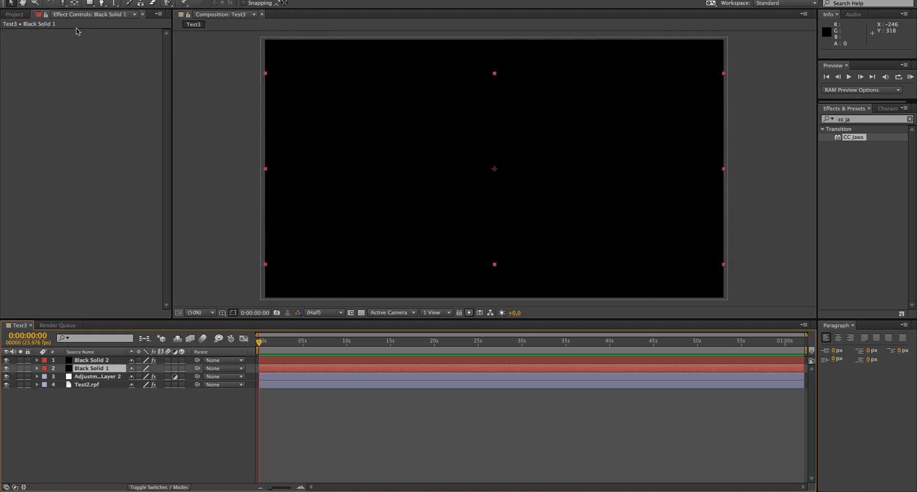
pyautogui.click(22, 15)
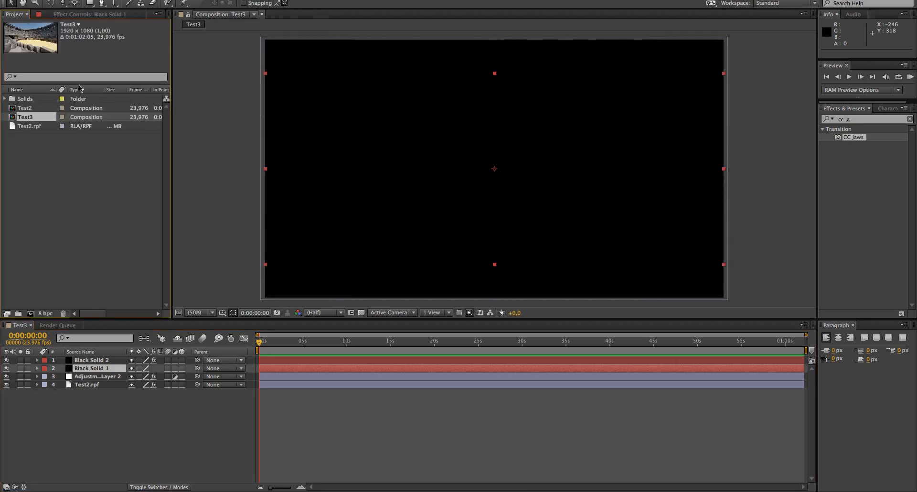
pyautogui.click(96, 360)
pyautogui.press('F3')
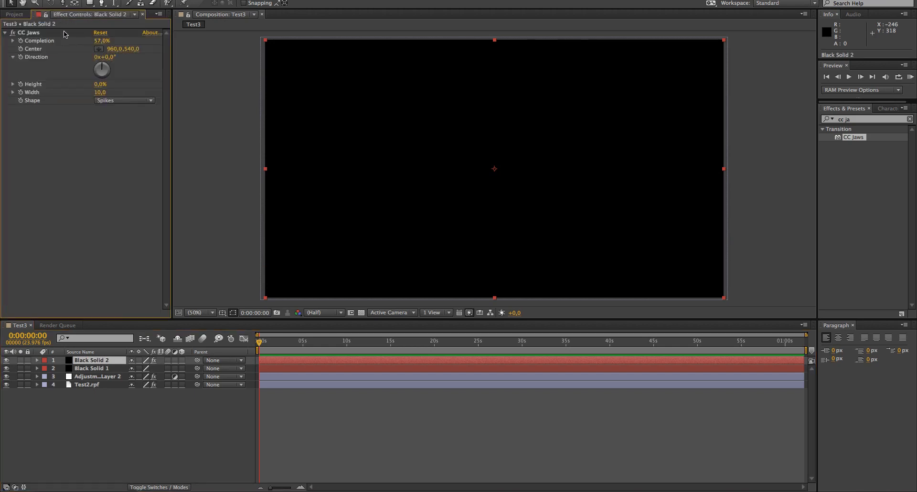
pyautogui.moveTo(107, 41); pyautogui.dragTo(100, 41)
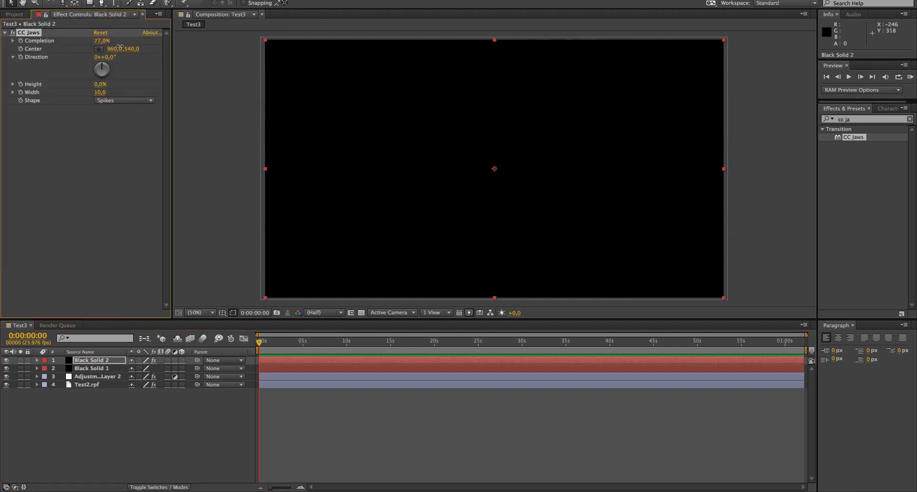
pyautogui.moveTo(119, 47); pyautogui.dragTo(116, 44)
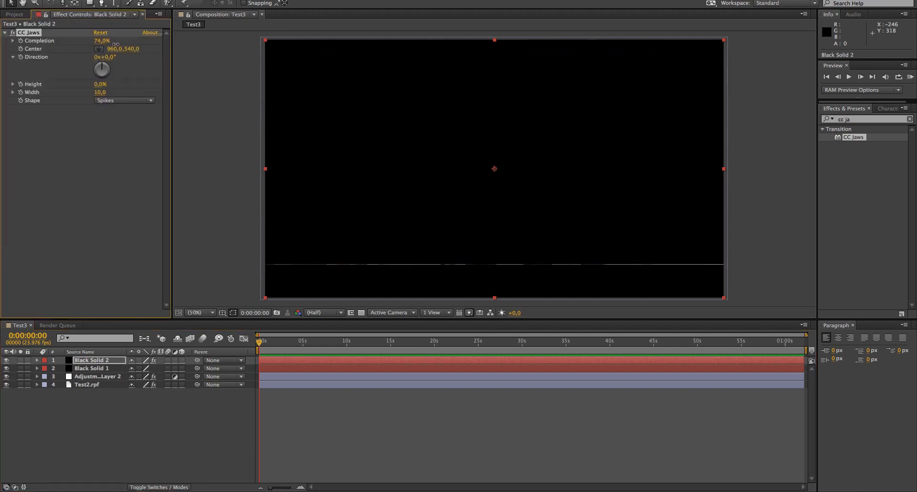
pyautogui.click(106, 42)
pyautogui.write('73')
pyautogui.press('Return')
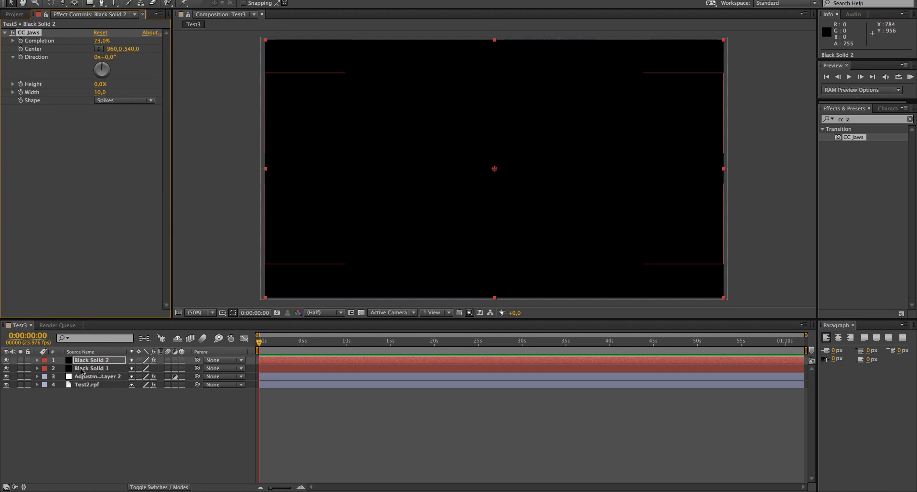
pyautogui.click(6, 368)
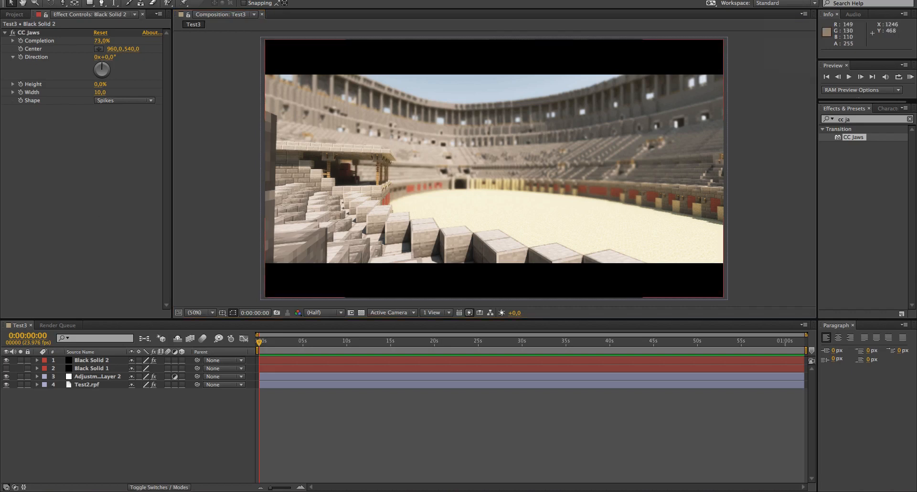
# Find the Pixel Motion Blur effect and apply it to the adjustment layer.
pyautogui.click(98, 362)
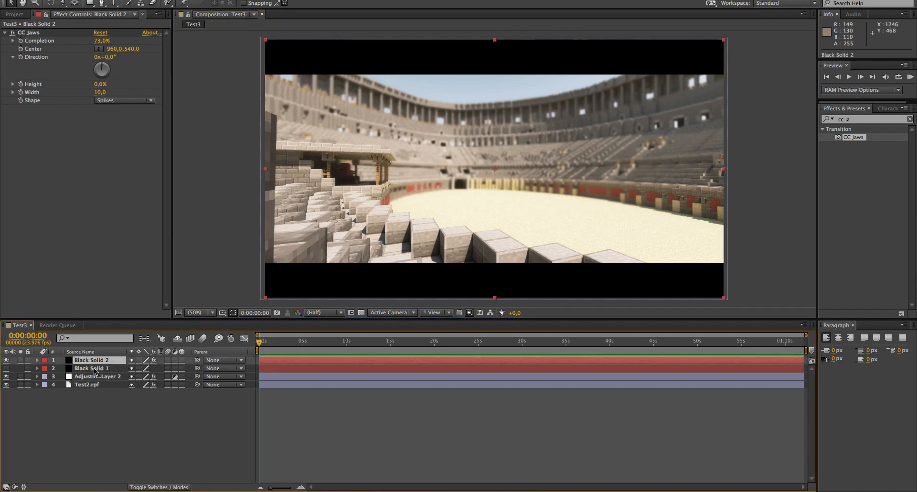
pyautogui.keyDown('shift'); pyautogui.click(97, 369); pyautogui.keyUp('shift')
pyautogui.click(95, 378)
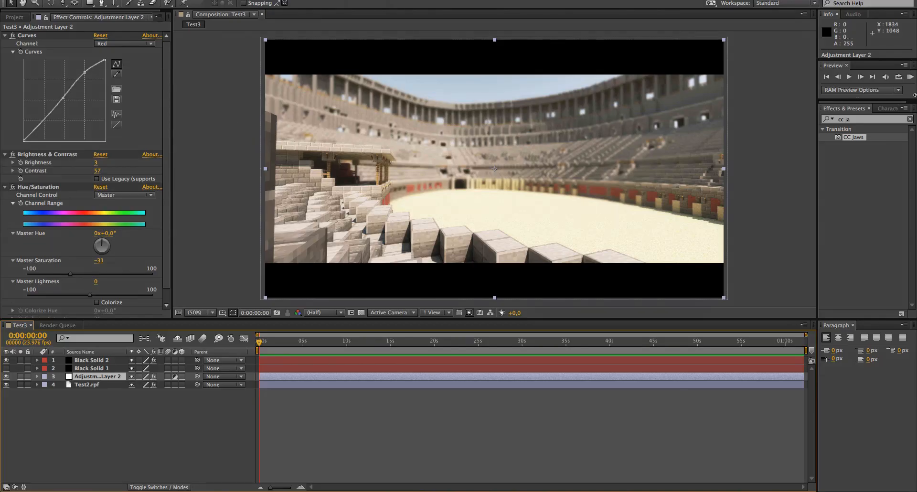
pyautogui.click(874, 120)
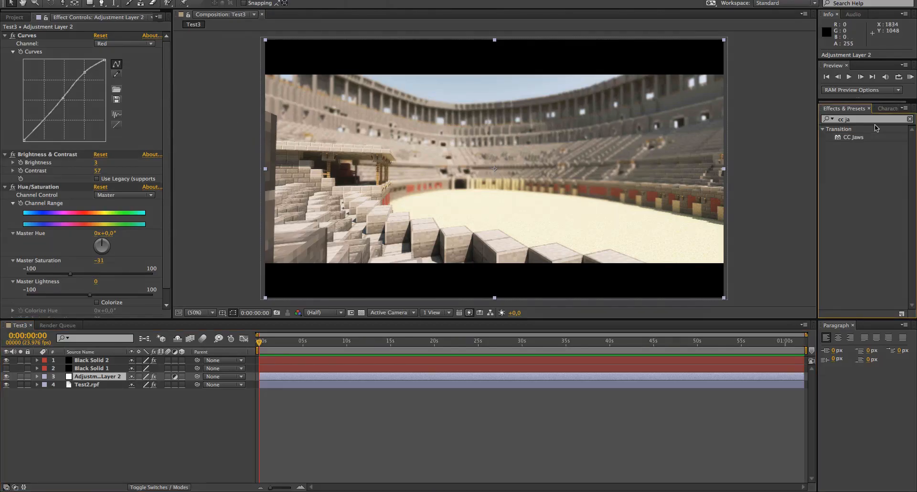
pyautogui.write('cc')
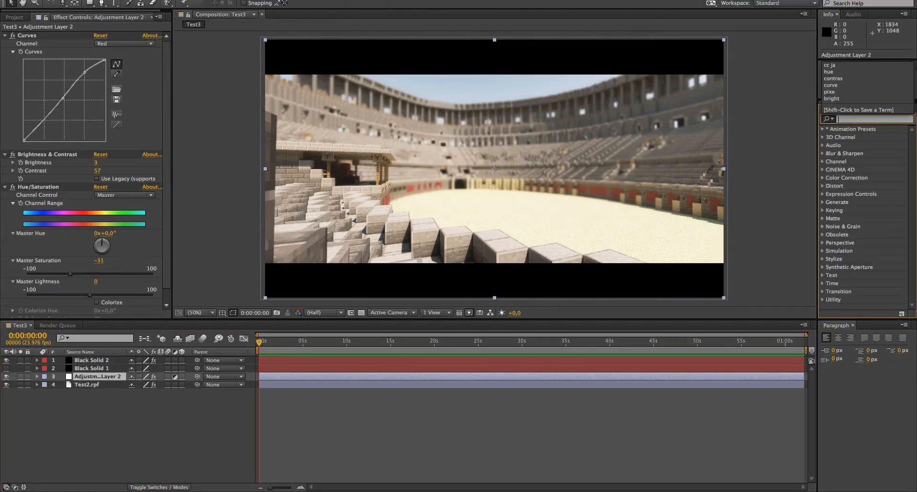
pyautogui.write(' pix')
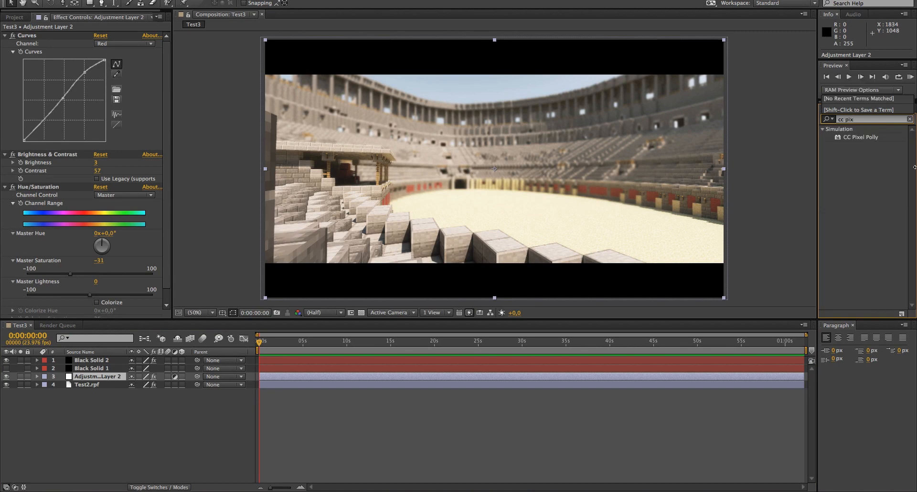
pyautogui.press('BackSpace')
pyautogui.press('BackSpace')
pyautogui.press('BackSpace')
pyautogui.press('BackSpace')
pyautogui.press('BackSpace')
pyautogui.write('pixe')
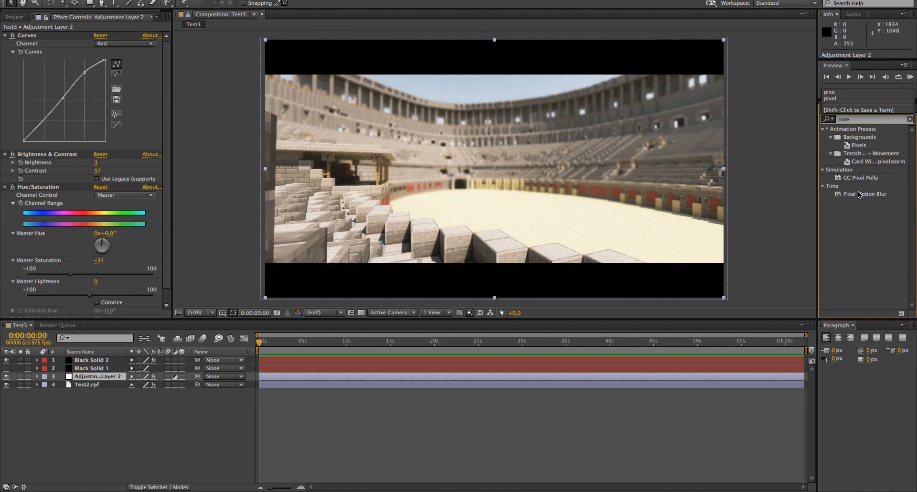
pyautogui.moveTo(858, 194); pyautogui.dragTo(96, 376)
pyautogui.scroll(3, 92, 124)
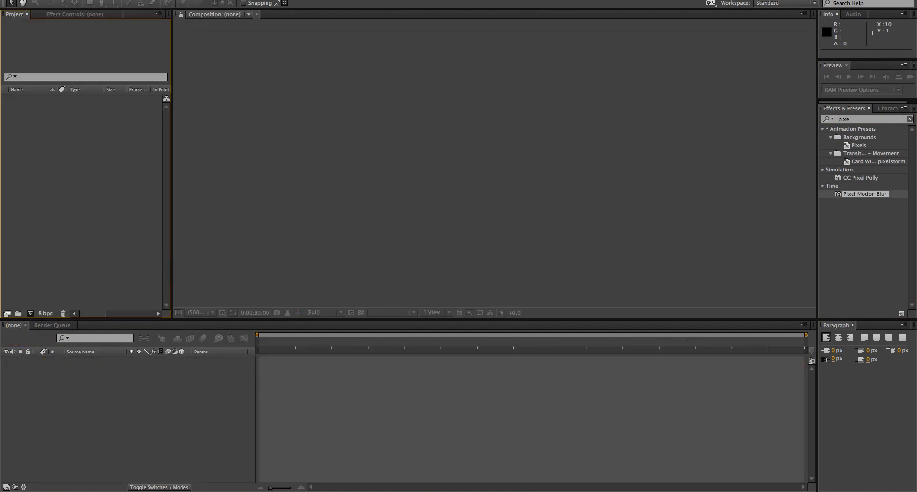
# Import Steve.c4d from the Desktop folder in Finder into the empty project.
pyautogui.hotkey('ctrl', 'Up')
pyautogui.click(676, 183)
pyautogui.press('super+alt+space')
pyautogui.click(419, 325)
pyautogui.click(414, 336)
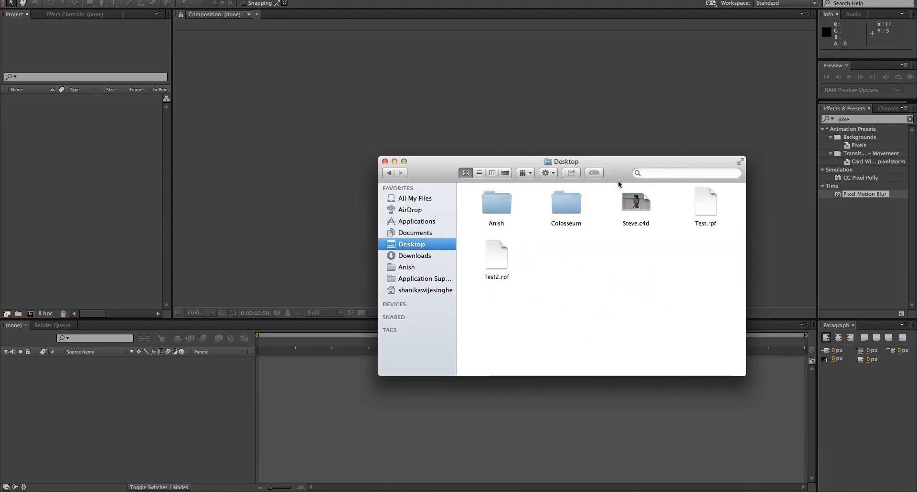
pyautogui.moveTo(638, 214); pyautogui.dragTo(111, 185)
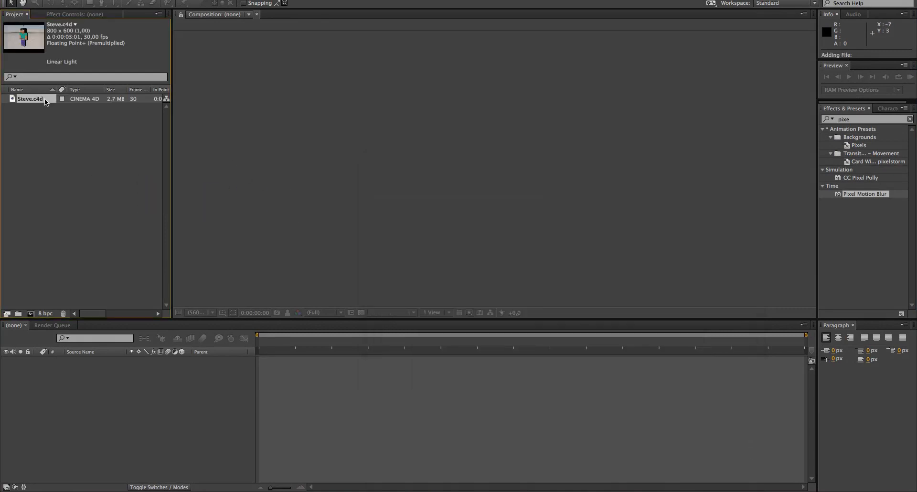
# Create a composition from Steve.c4d and scrub the timeline back to 0:00:00:03.
pyautogui.moveTo(45, 98); pyautogui.dragTo(150, 386)
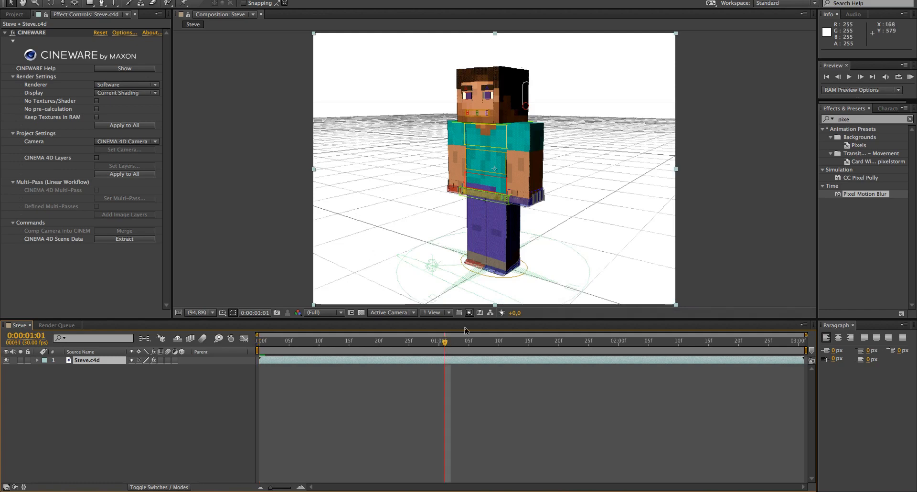
pyautogui.click(438, 340)
pyautogui.moveTo(438, 342); pyautogui.dragTo(277, 343)
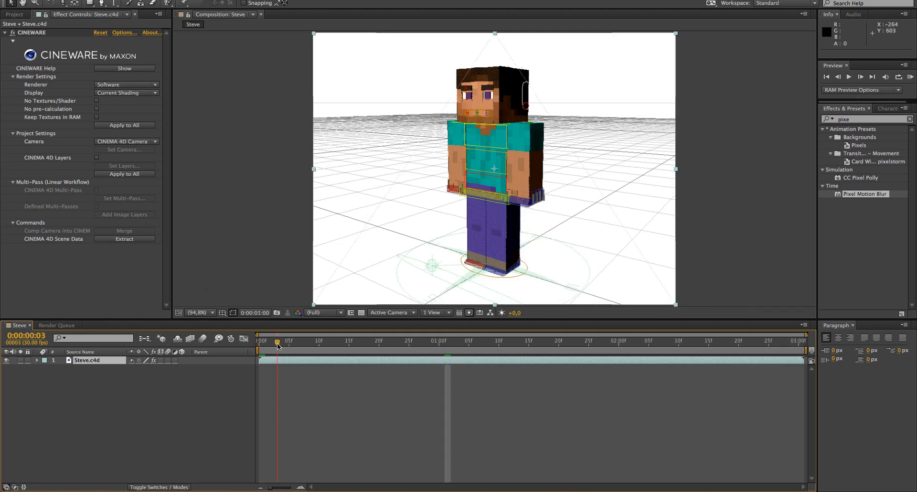
# Move the playhead to 0:00:01:01 and briefly play the Steve composition to check preview speed.
pyautogui.click(451, 341)
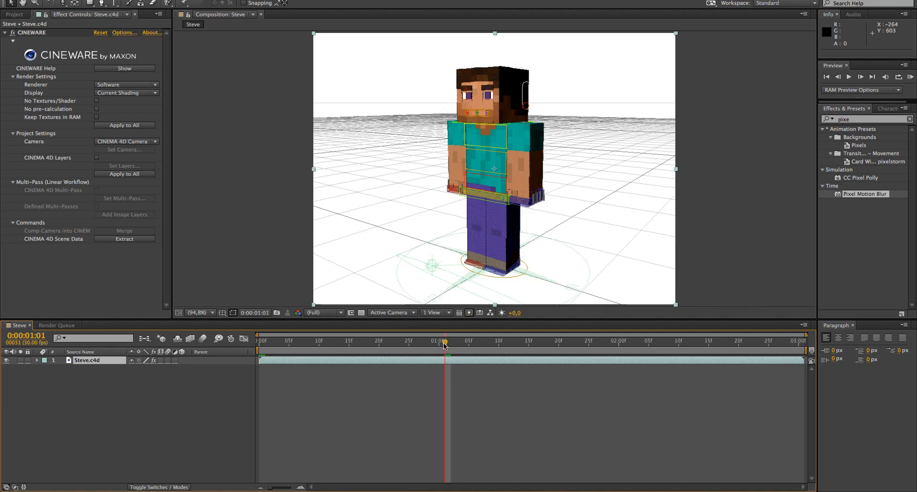
pyautogui.press('space')
pyautogui.press('space')
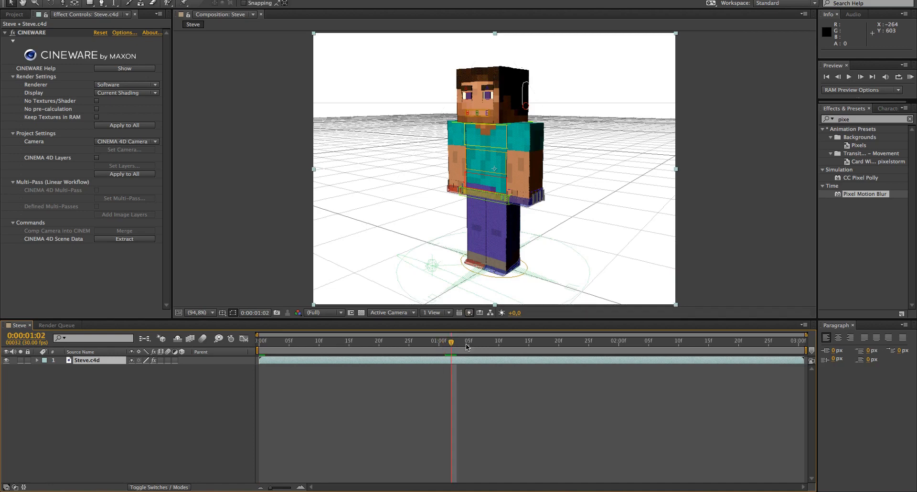
# Set the Cineware renderer of the Steve.c4d layer to Standard (Final).
pyautogui.click(101, 363)
pyautogui.click(102, 86)
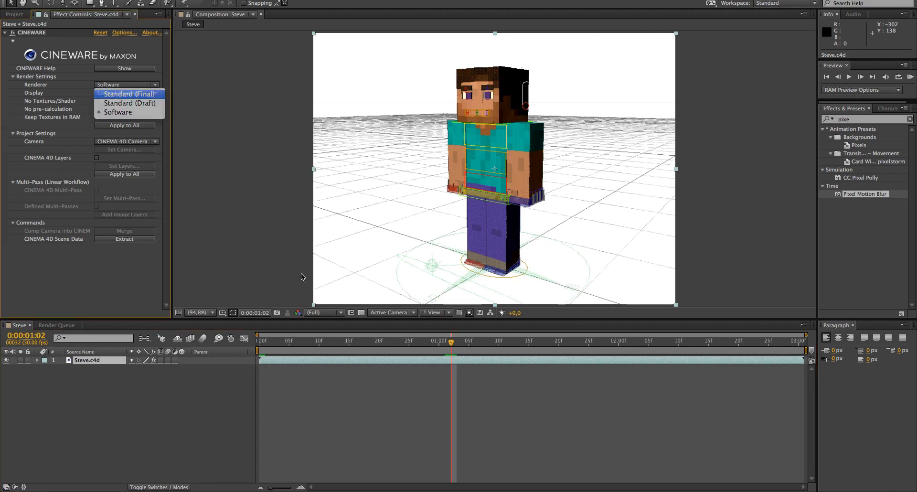
pyautogui.click(115, 90)
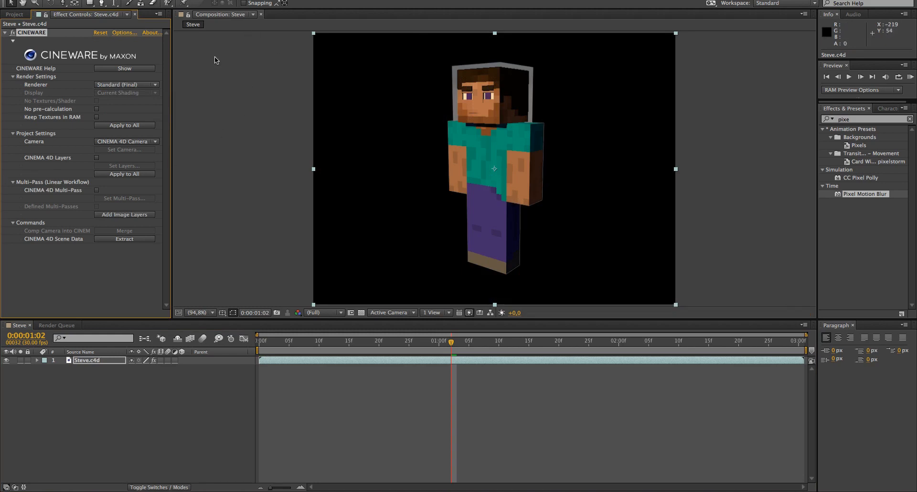
# Try the Keep Textures in RAM and No pre-calculation options in the Cineware render settings.
pyautogui.click(97, 117)
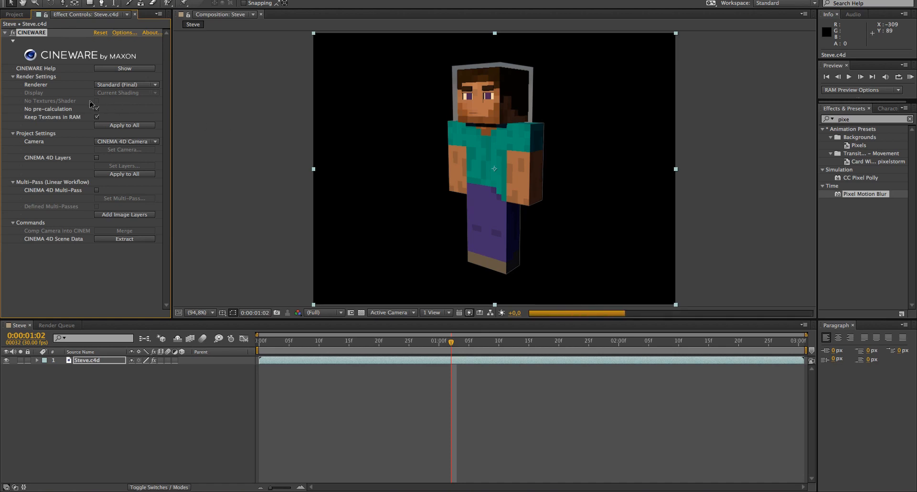
pyautogui.click(97, 109)
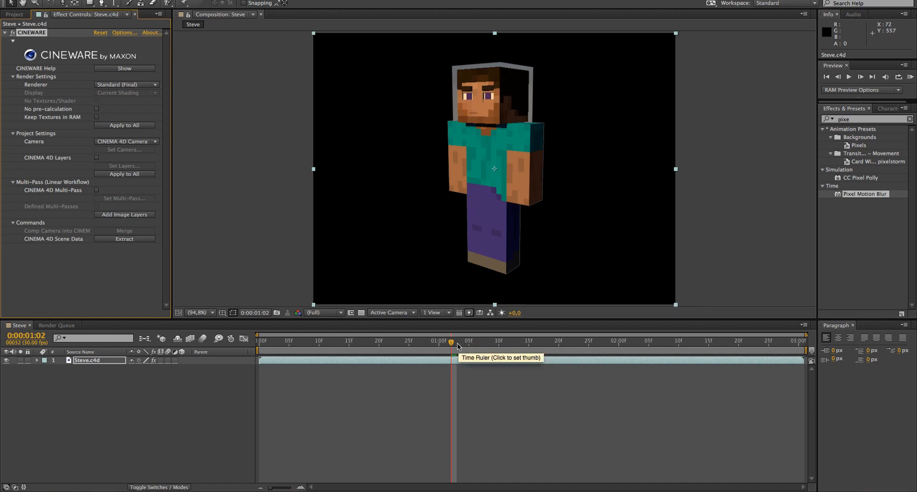
# Move the playhead to 0:00:01:03 and add a two-node camera named Camera 1 with the offered settings.
pyautogui.moveTo(452, 342); pyautogui.dragTo(458, 346)
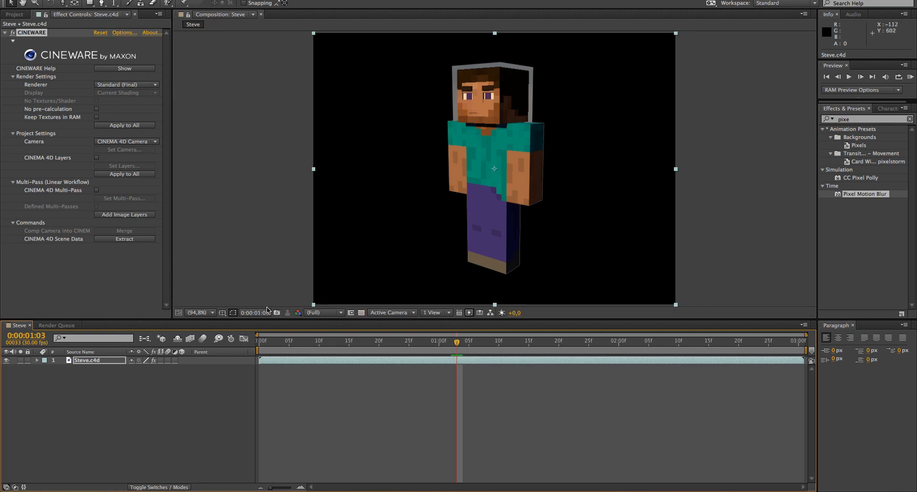
pyautogui.click(200, 0)
pyautogui.moveTo(176, 0)
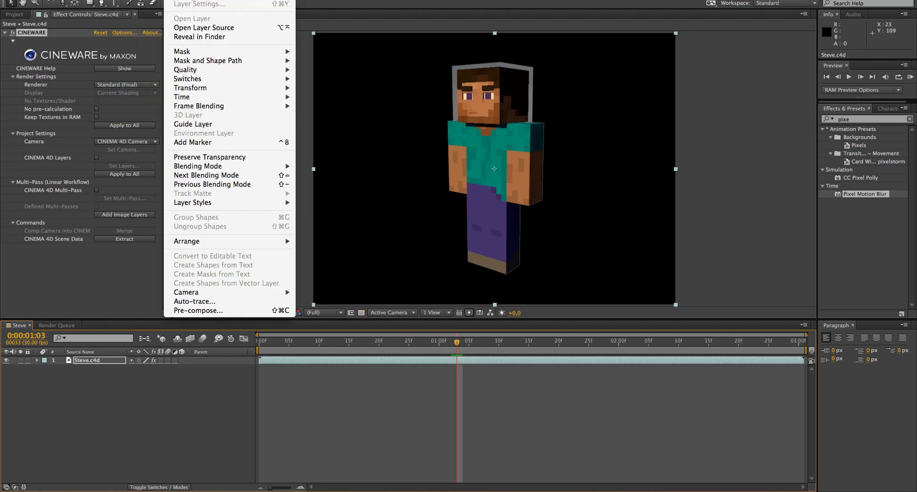
pyautogui.click(315, 25)
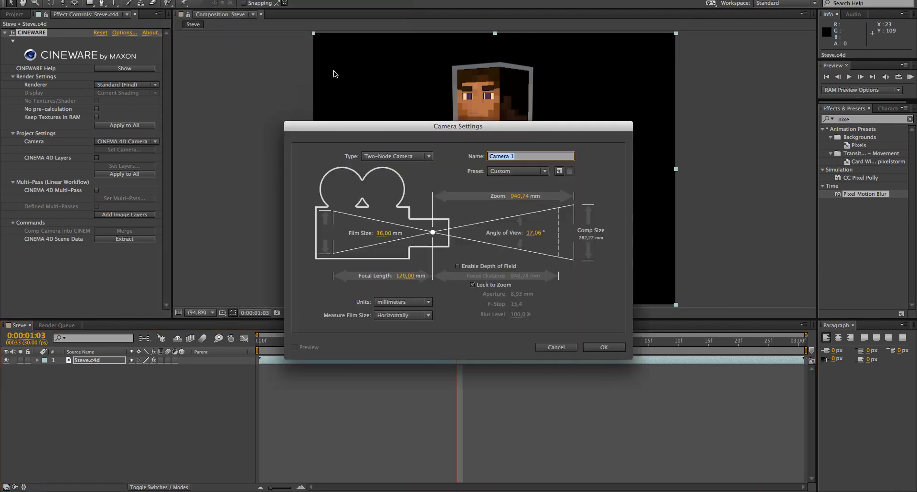
pyautogui.click(603, 347)
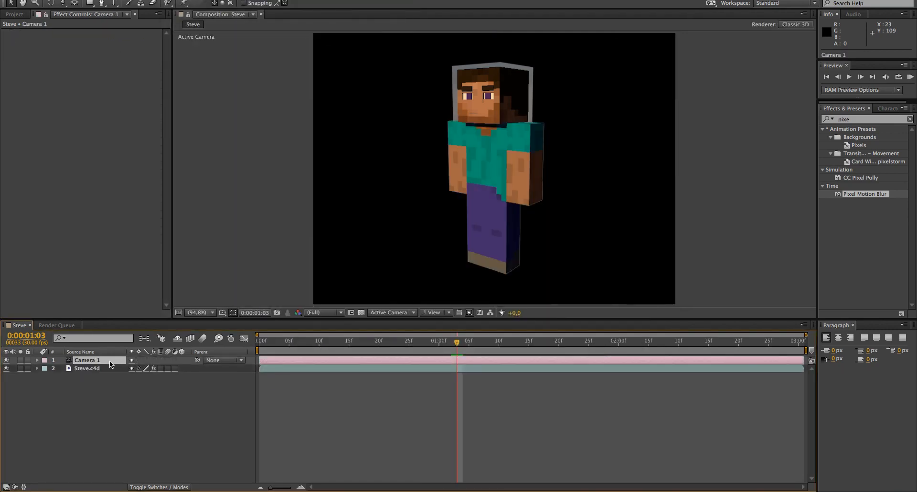
# Set the Cineware camera of the Steve.c4d layer to Centered Comp Camera.
pyautogui.click(15, 16)
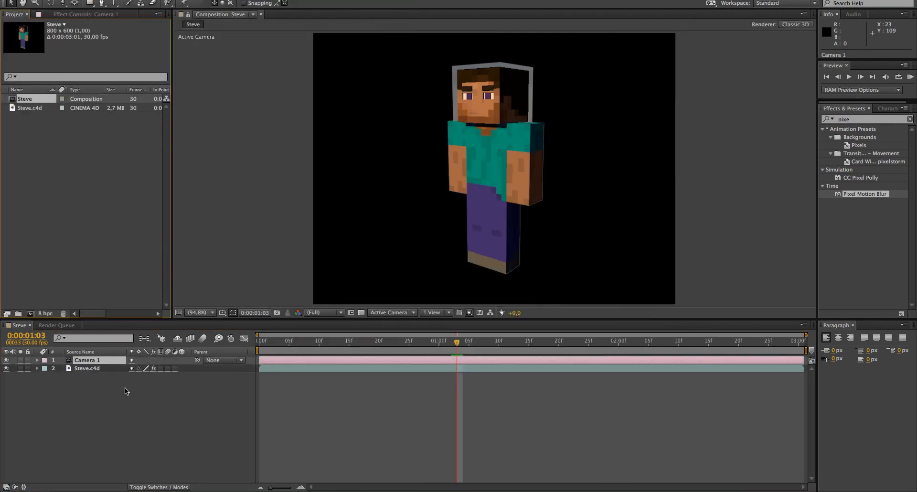
pyautogui.click(101, 368)
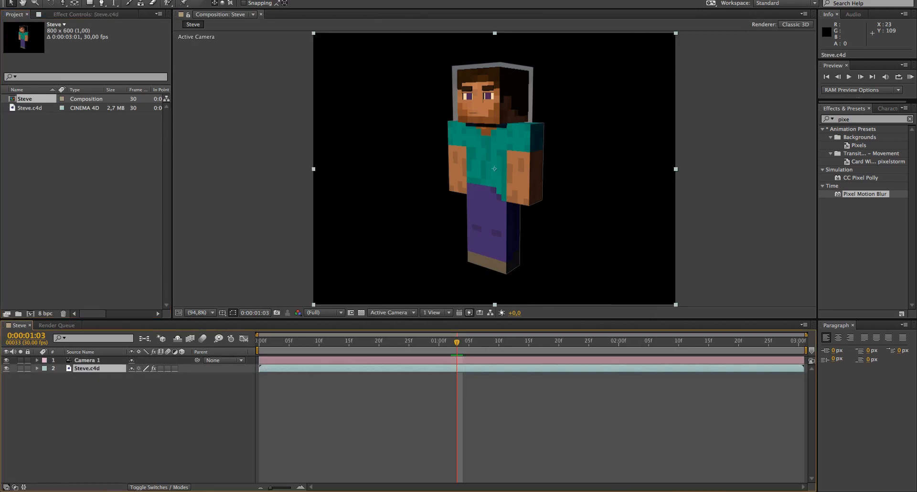
pyautogui.click(82, 14)
pyautogui.click(140, 142)
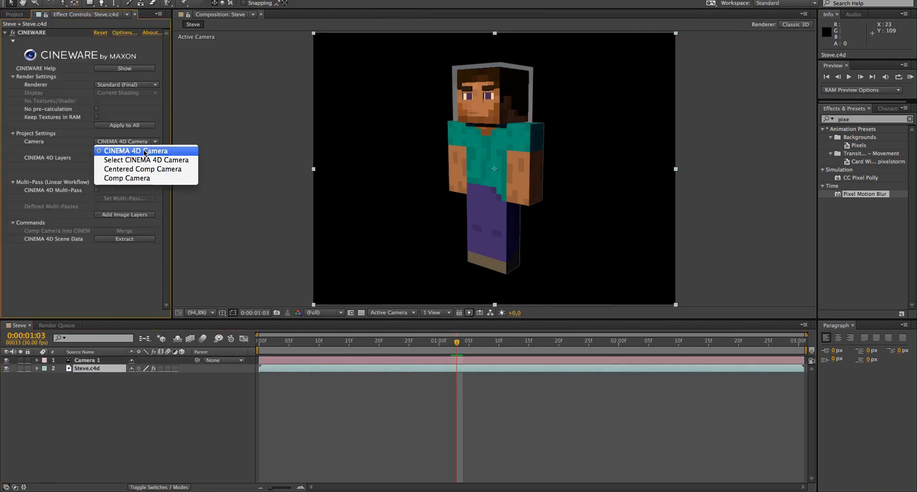
pyautogui.click(152, 170)
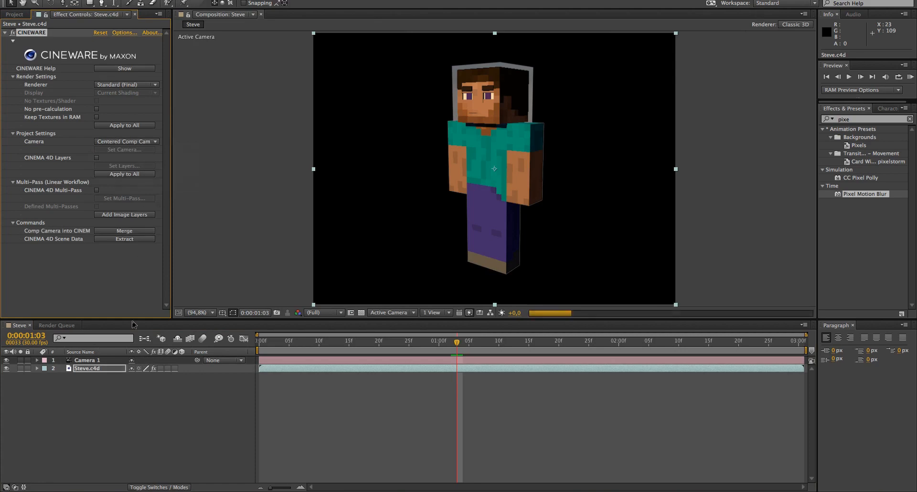
# Move Camera 1 slightly closer to the Steve figure using the camera tool.
pyautogui.click(96, 362)
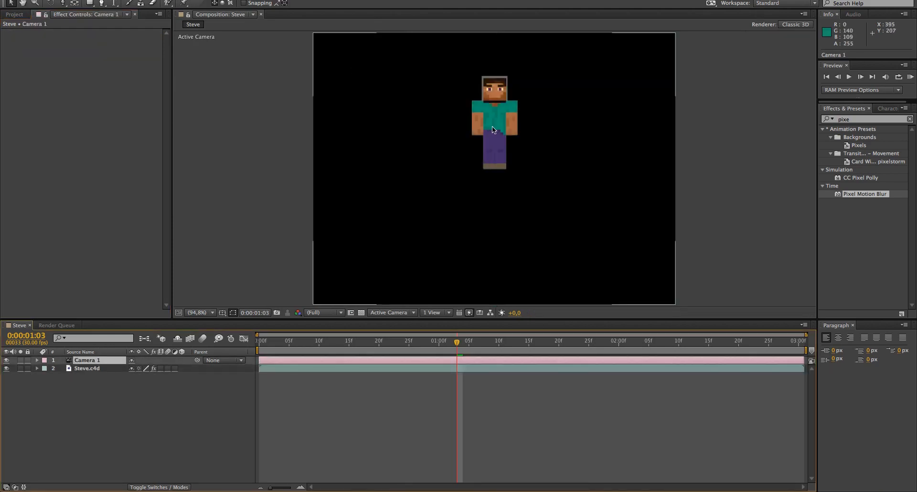
pyautogui.press('c')
pyautogui.moveTo(499, 119); pyautogui.dragTo(498, 35)
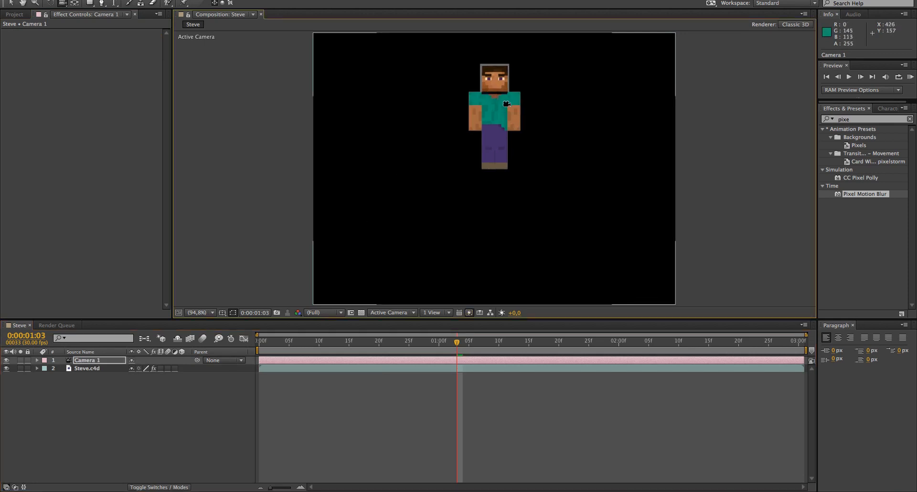
# Switch Steve.c4d's Cineware renderer to Software and enable No Textures/Shader, No pre-calculation and Keep Textures in RAM.
pyautogui.click(88, 369)
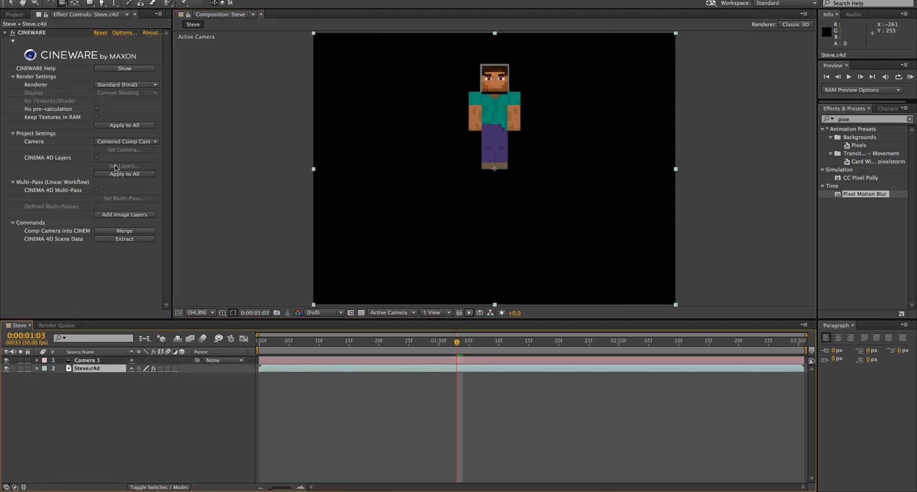
pyautogui.click(141, 86)
pyautogui.click(127, 114)
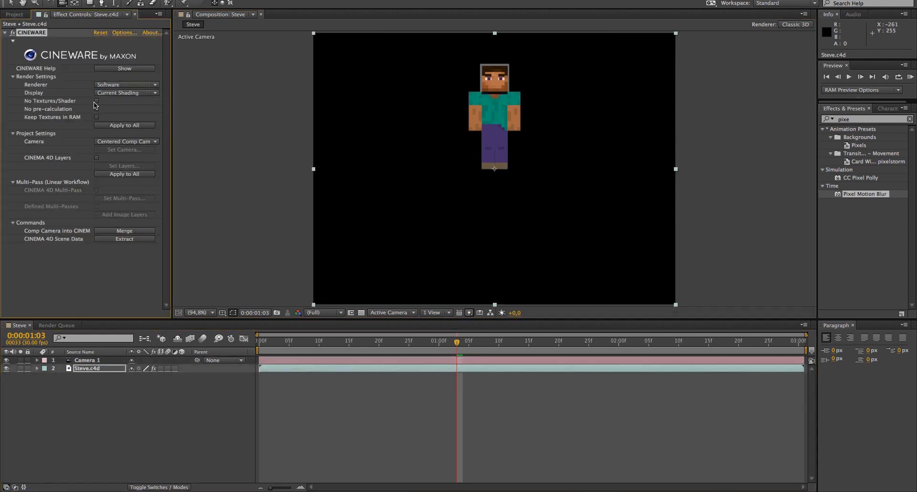
pyautogui.click(97, 100)
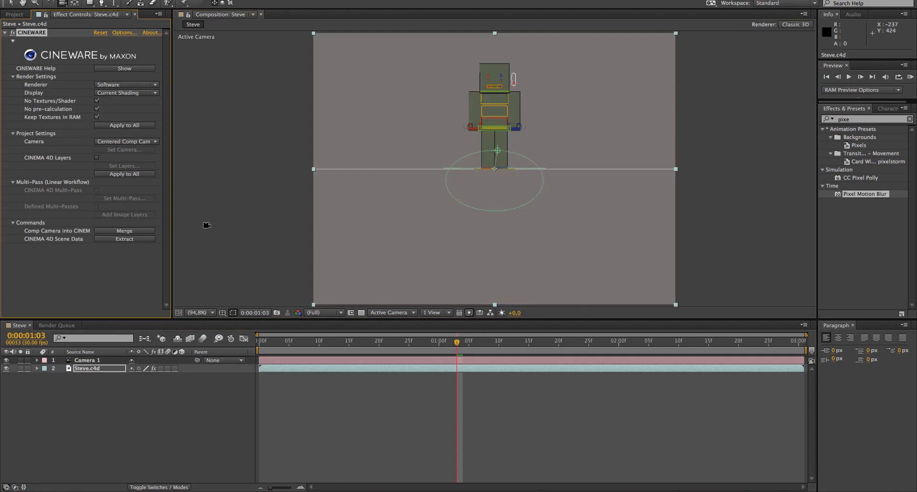
# Orbit, pan and dolly Camera 1 to frame the whole Steve figure from a slightly raised three-quarter angle.
pyautogui.click(81, 360)
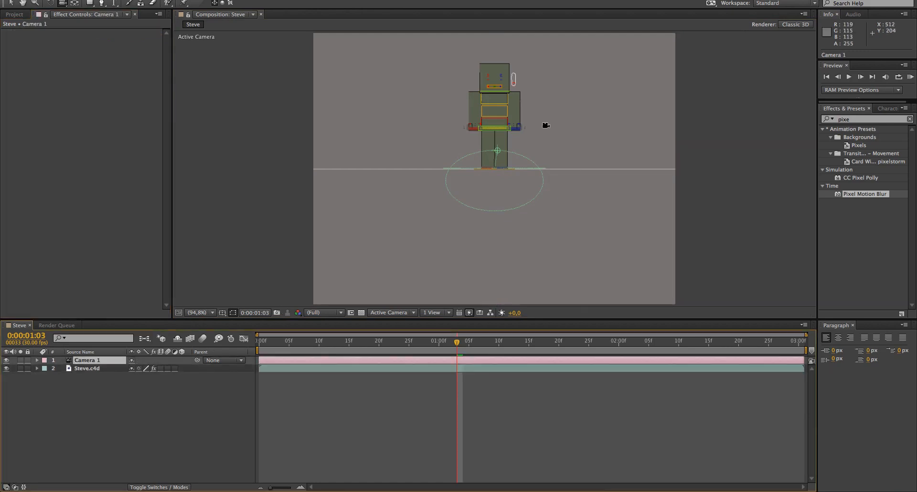
pyautogui.moveTo(546, 125); pyautogui.dragTo(494, 168)
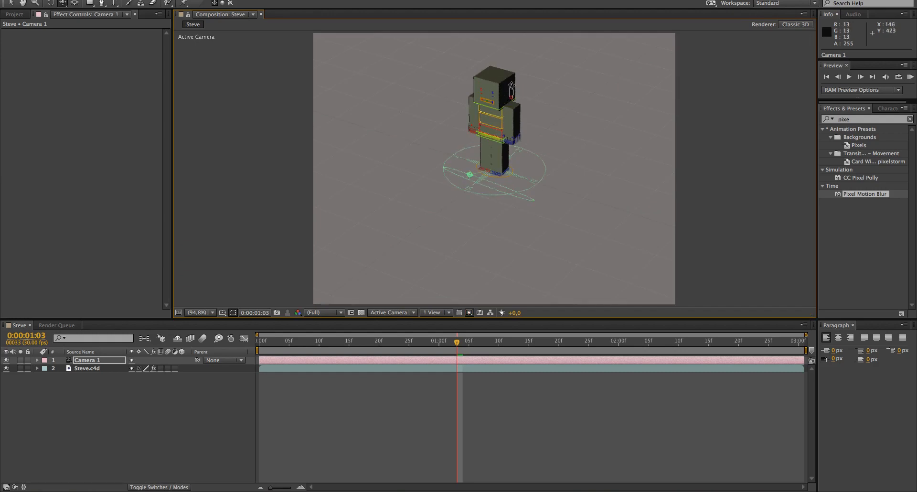
pyautogui.moveTo(512, 89); pyautogui.dragTo(534, 145)
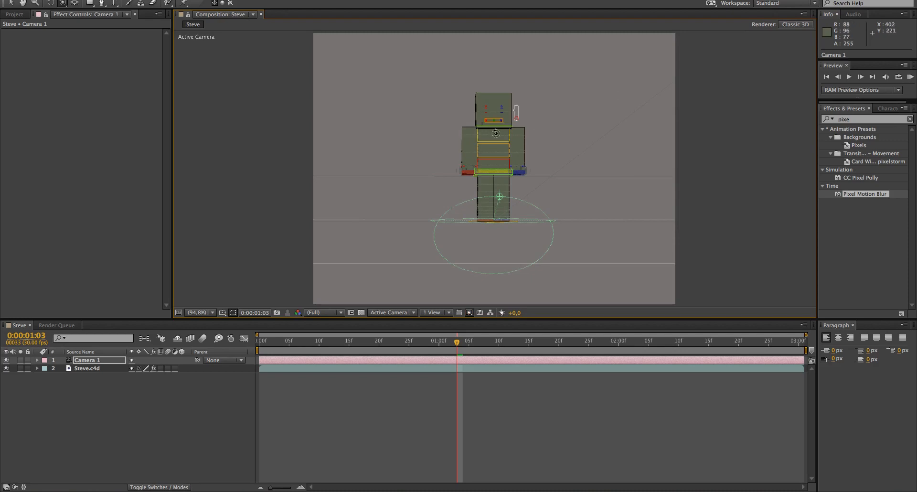
pyautogui.moveTo(470, 149); pyautogui.dragTo(423, 213)
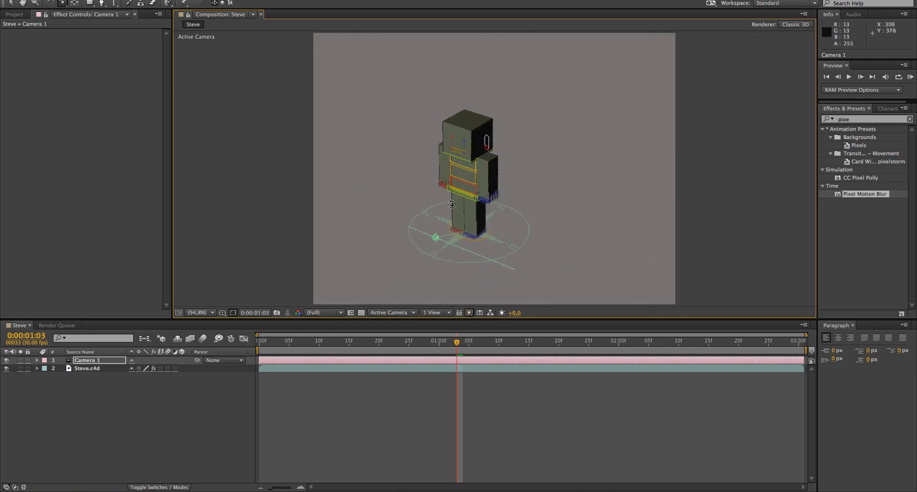
pyautogui.moveTo(469, 173); pyautogui.dragTo(484, 182)
pyautogui.moveTo(498, 143); pyautogui.dragTo(502, 145)
pyautogui.moveTo(504, 176); pyautogui.dragTo(553, 242)
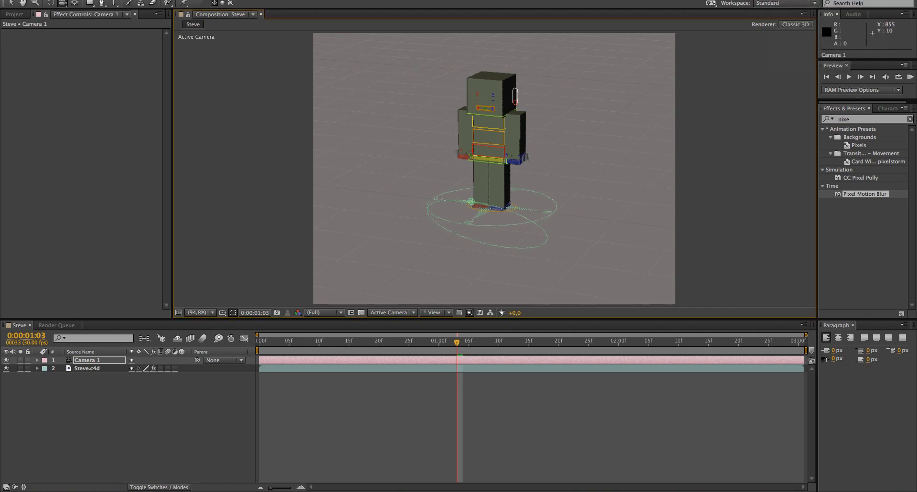
pyautogui.click(774, 0)
pyautogui.click(774, 0)
pyautogui.click(774, 0)
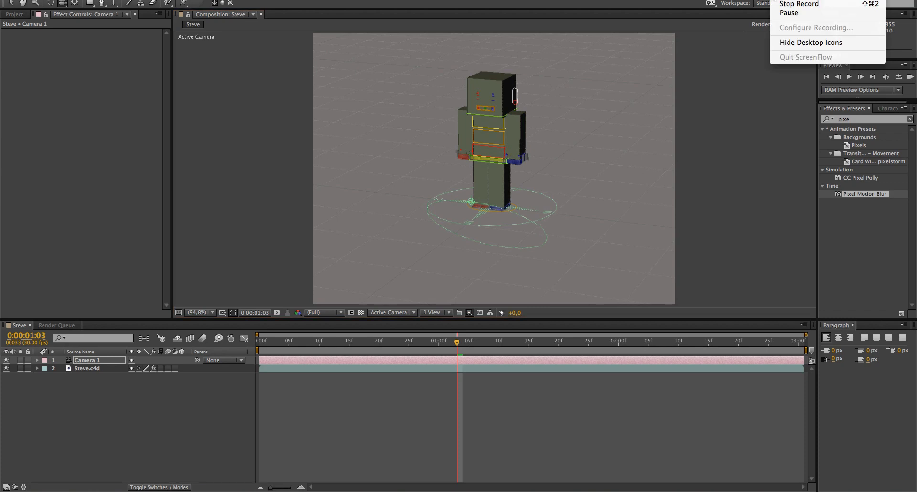